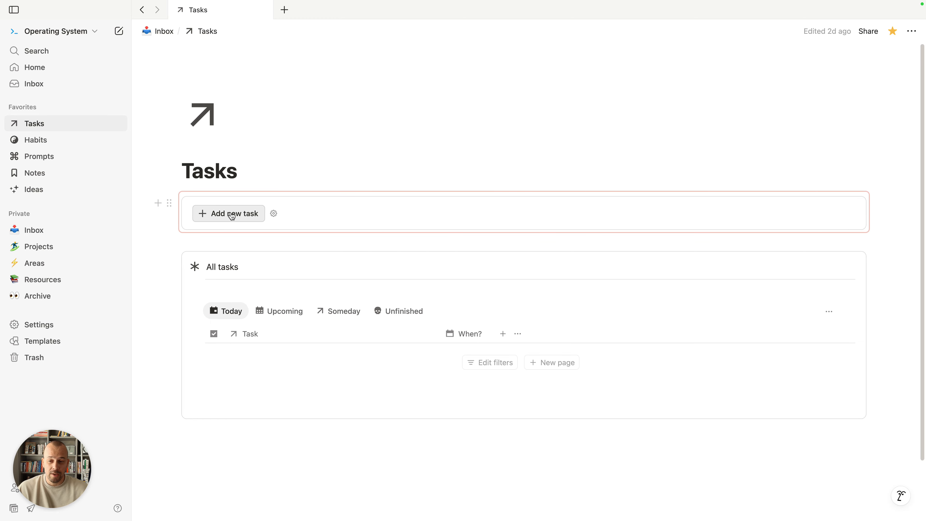
# Add a new task titled "Make video about Notion Tasks" from the Tasks page
pyautogui.click(224, 217)
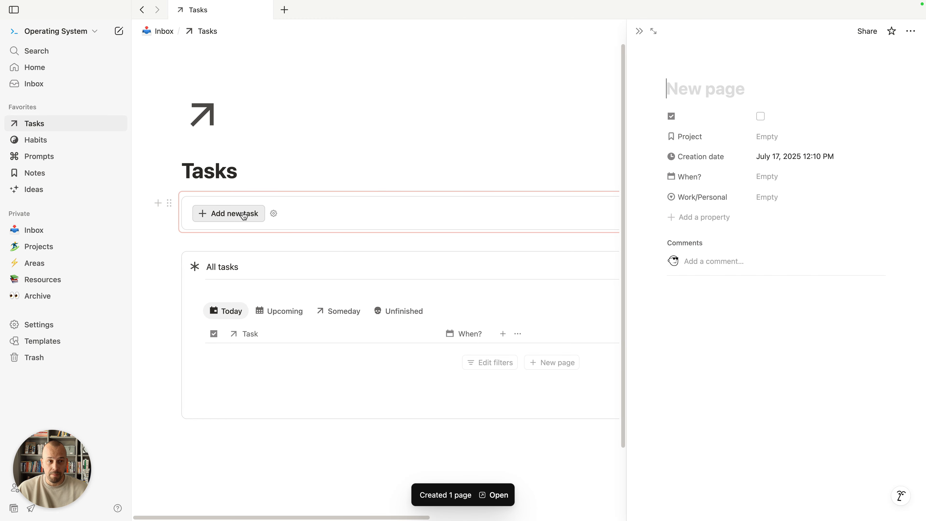
pyautogui.write('Make ')
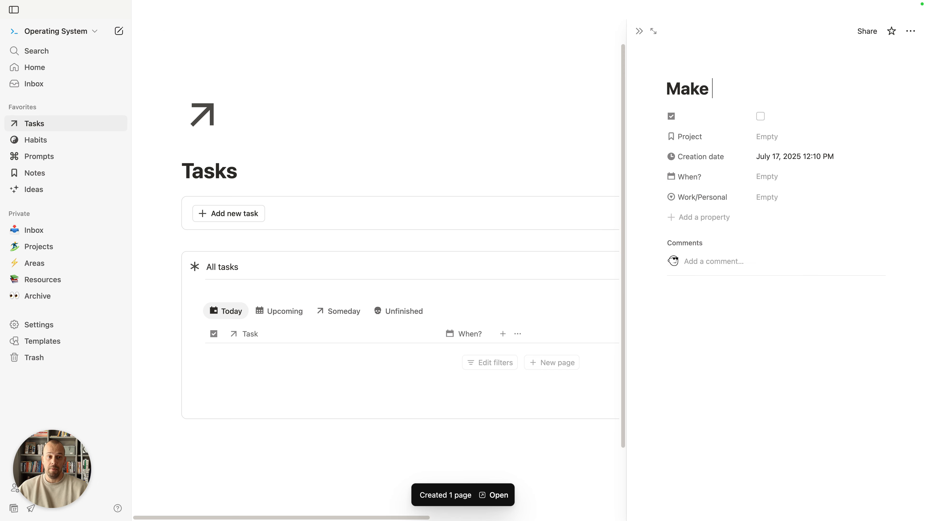
pyautogui.write('video about Notion Tasks')
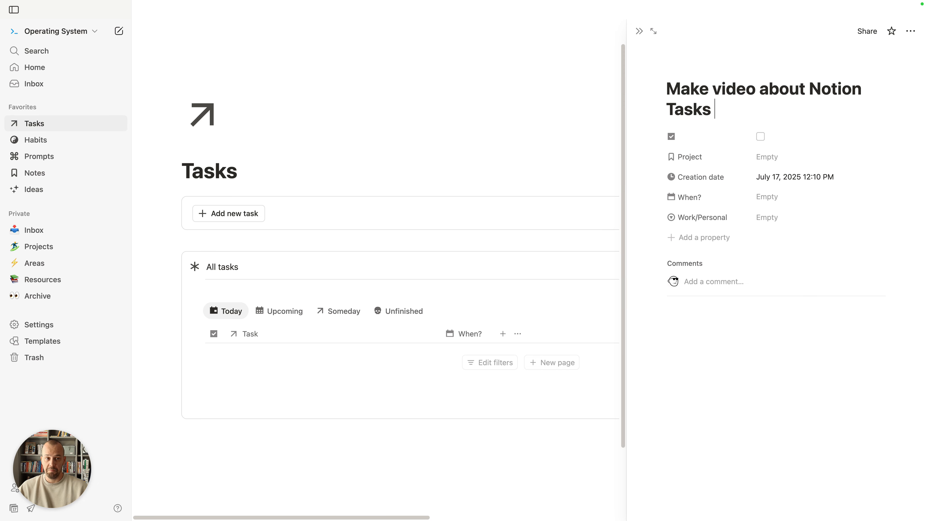
pyautogui.write(' trod')
pyautogui.press('BackSpace')
pyautogui.press('BackSpace')
pyautogui.press('BackSpace')
pyautogui.press('BackSpace')
pyautogui.press('BackSpace')
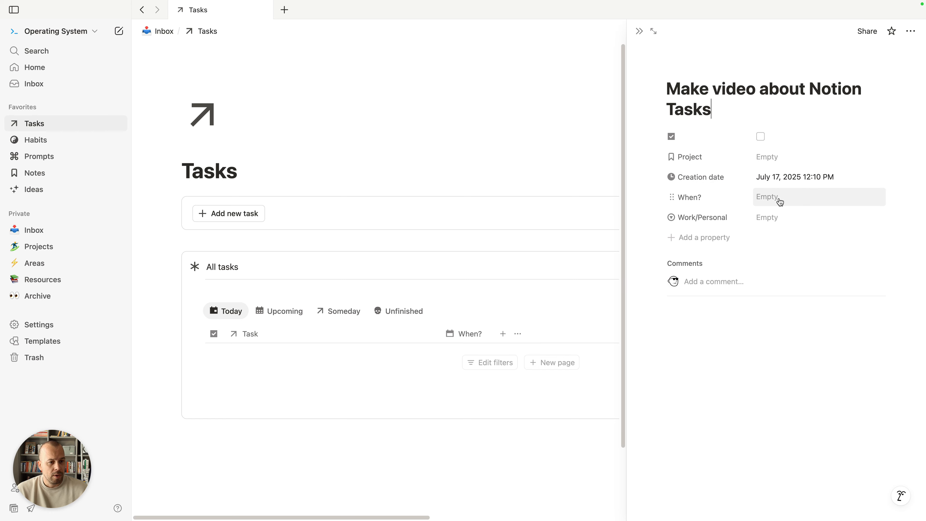
# Set the new task's When? date to 17/07/2025 and its Work/Personal property to Personal
pyautogui.click(789, 197)
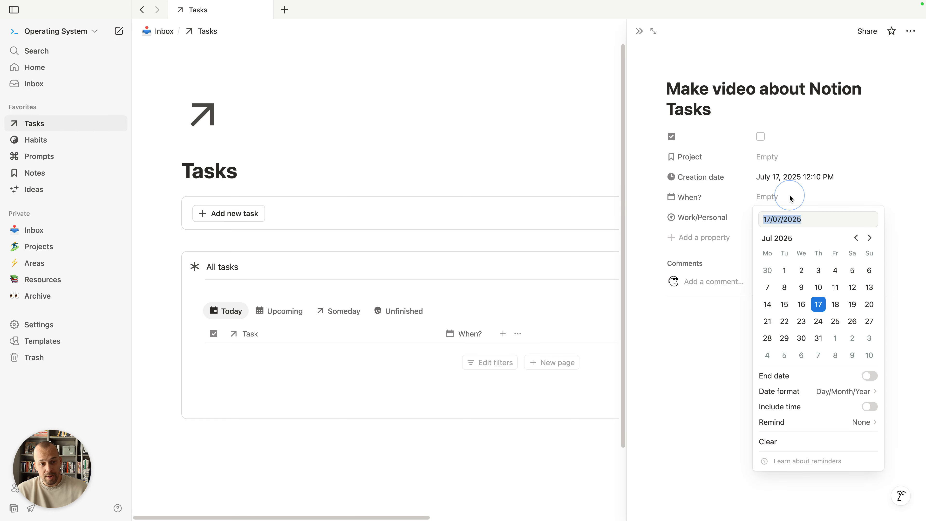
pyautogui.click(820, 305)
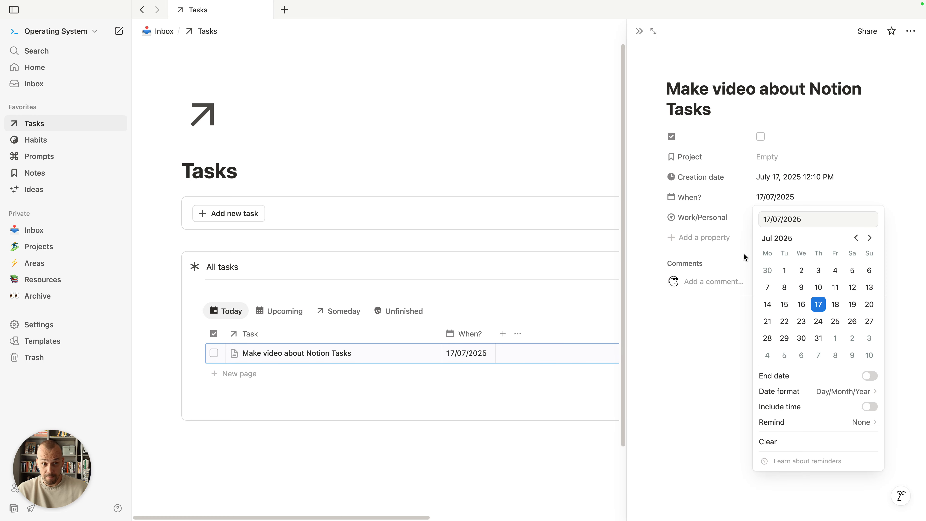
pyautogui.click(721, 221)
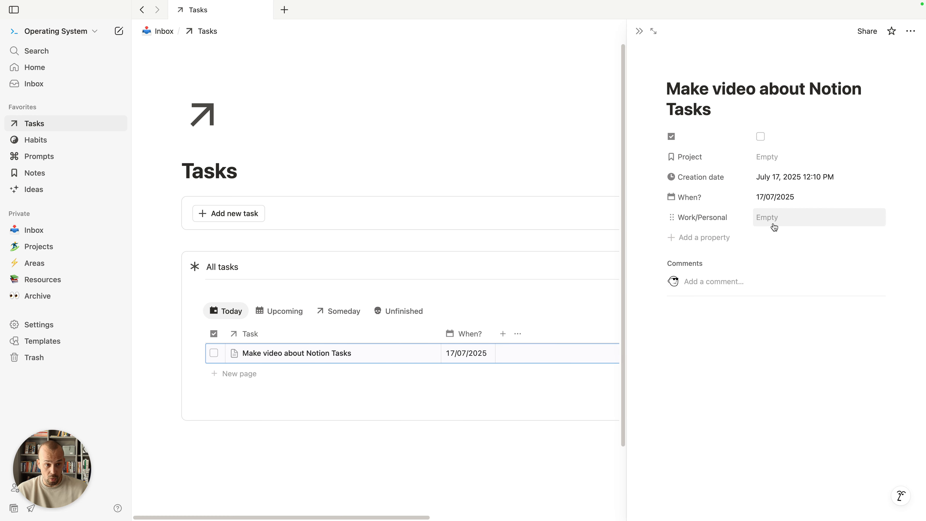
pyautogui.click(806, 222)
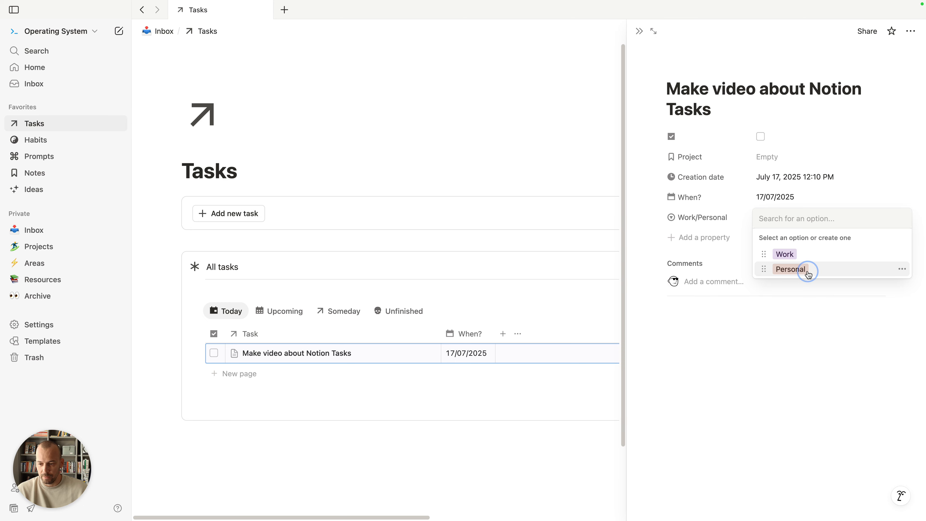
pyautogui.click(799, 269)
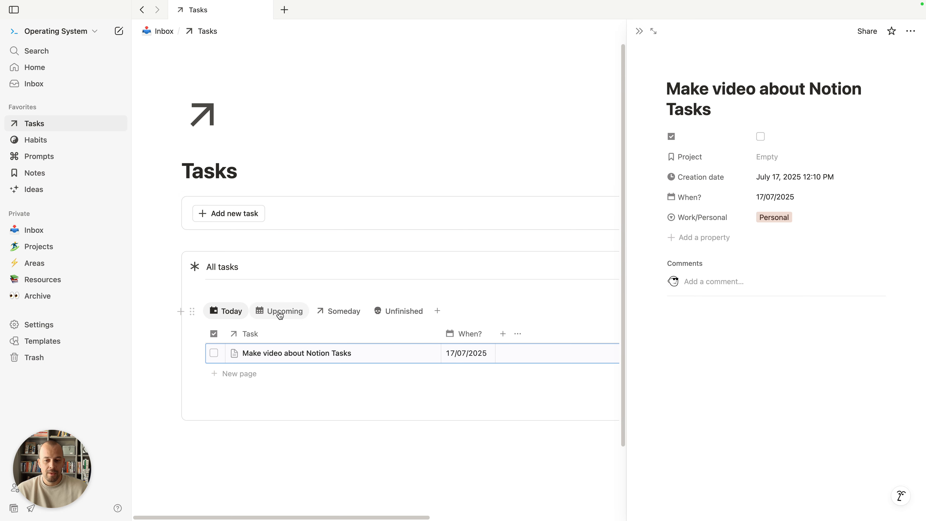
# Check the new task in the Upcoming view, and return to the Today view
pyautogui.click(290, 315)
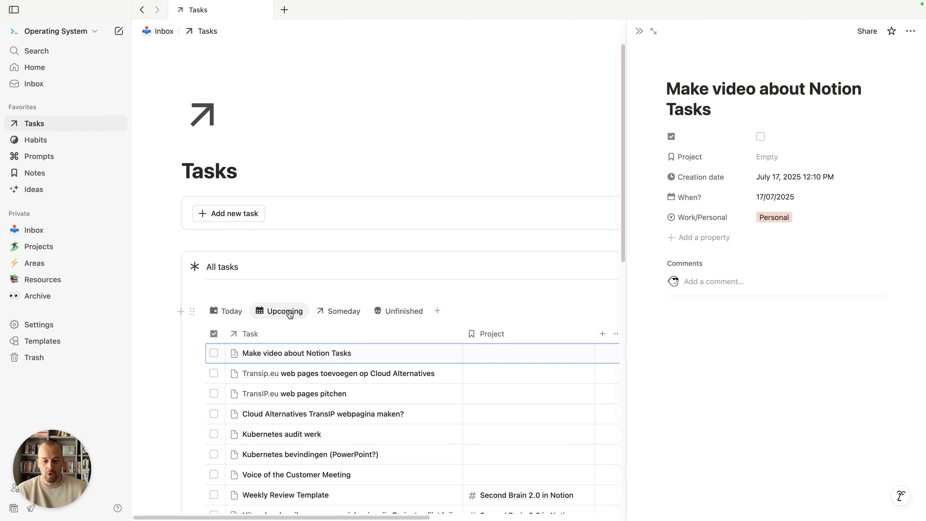
pyautogui.click(228, 316)
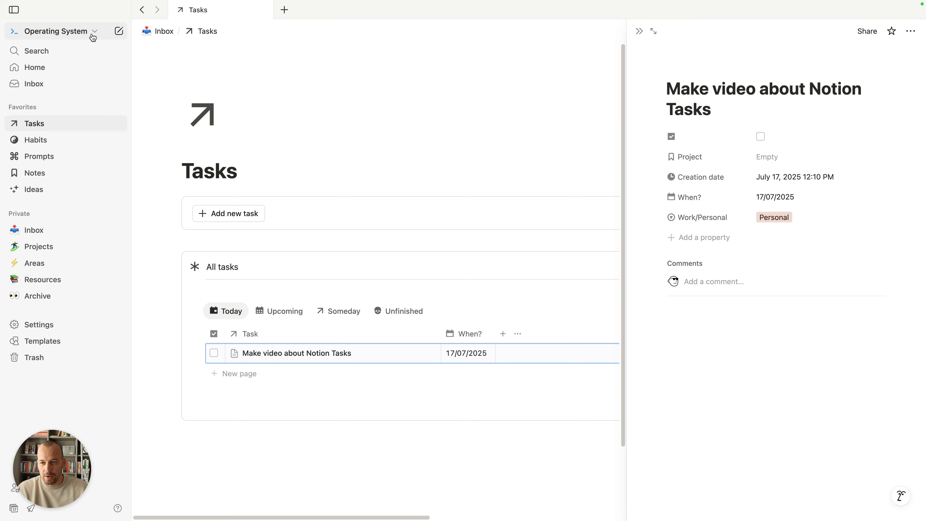
# Switch to the Content G workspace and add an empty database to its Content teamspace
pyautogui.click(79, 31)
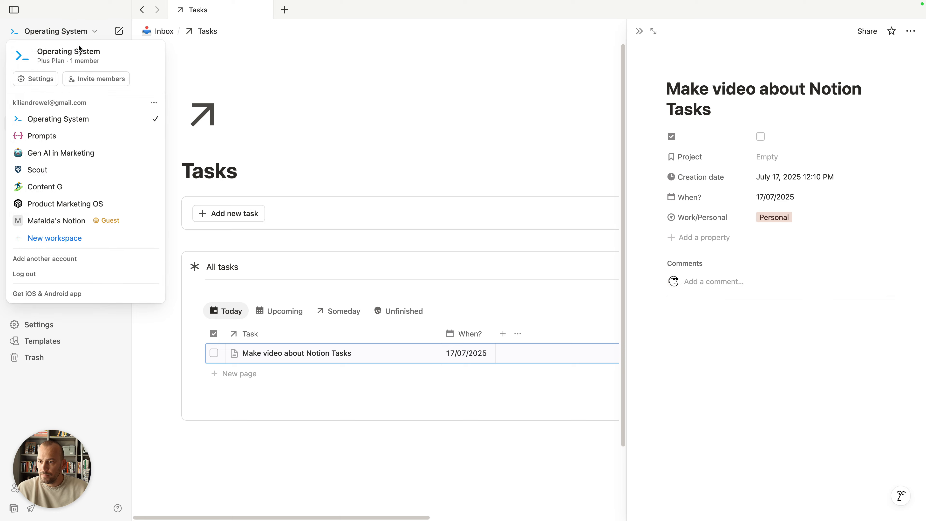
pyautogui.click(54, 190)
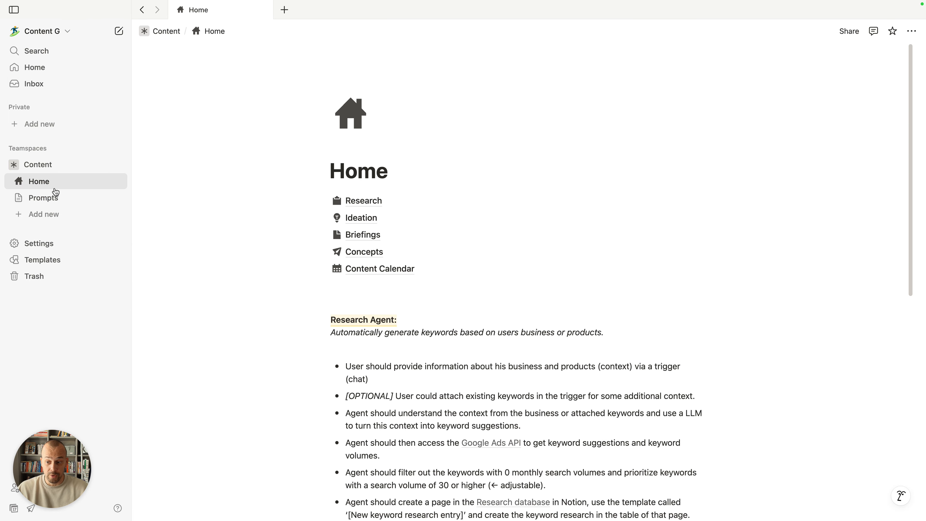
pyautogui.click(15, 165)
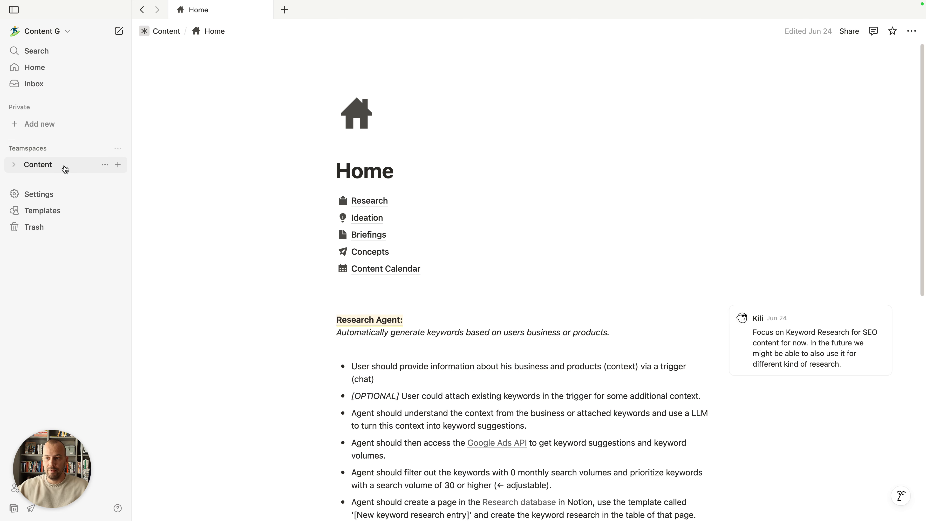
pyautogui.click(117, 164)
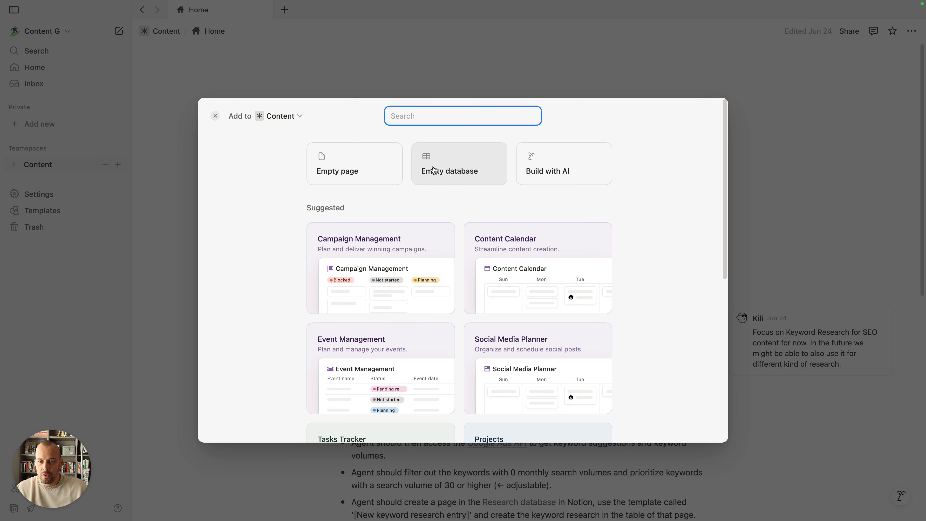
pyautogui.click(473, 172)
# Title the new database "Tasks DB" and give it the stacked-disks database icon
pyautogui.click(250, 76)
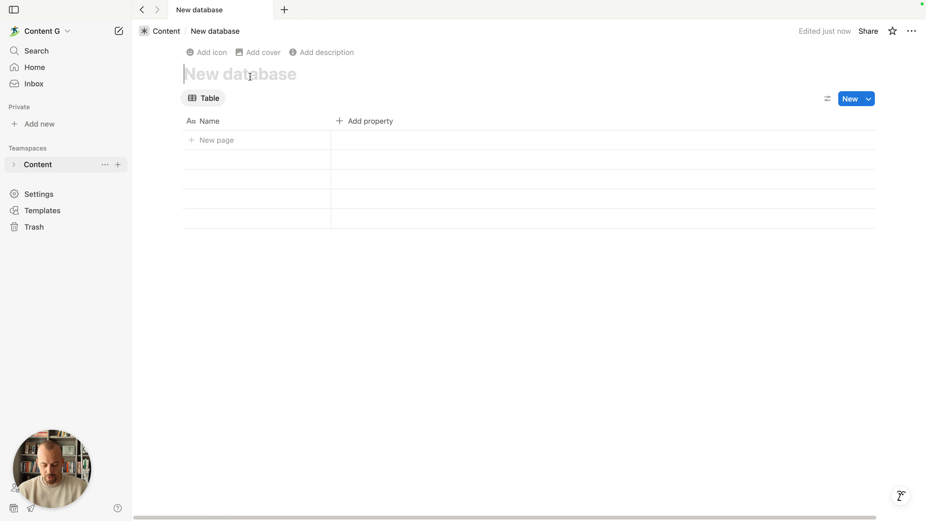
pyautogui.click(250, 76)
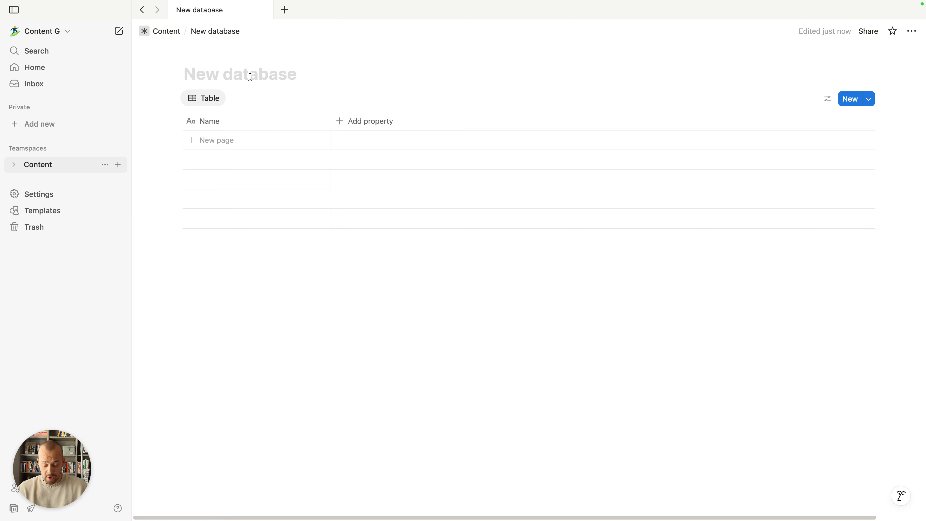
pyautogui.write('Task')
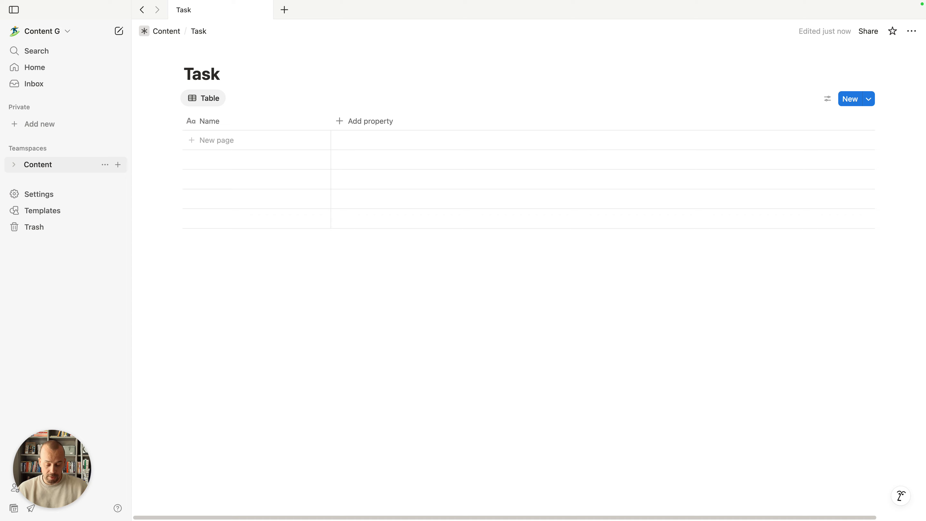
pyautogui.write('s DB')
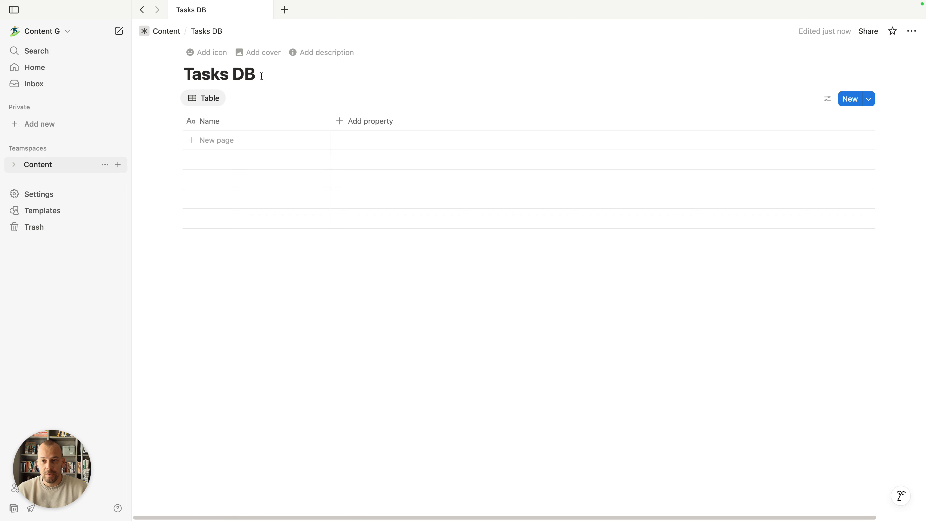
pyautogui.click(207, 54)
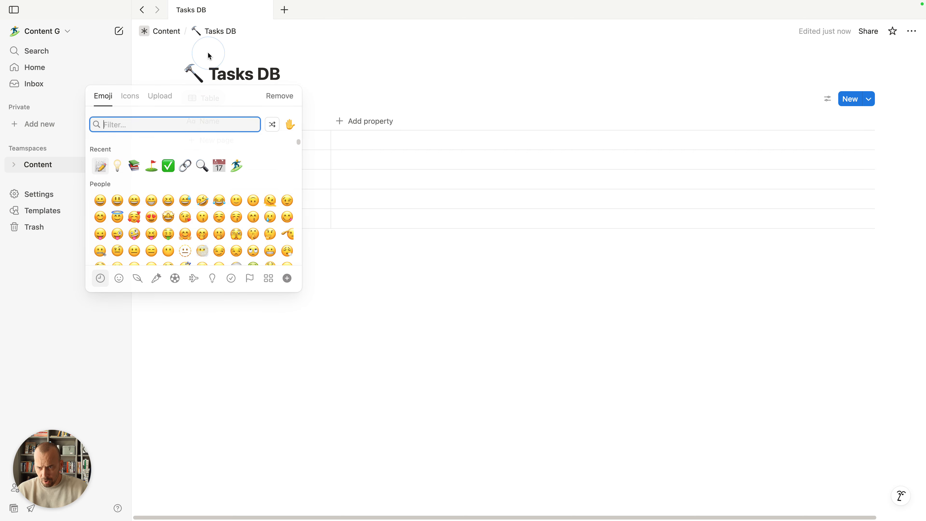
pyautogui.click(138, 99)
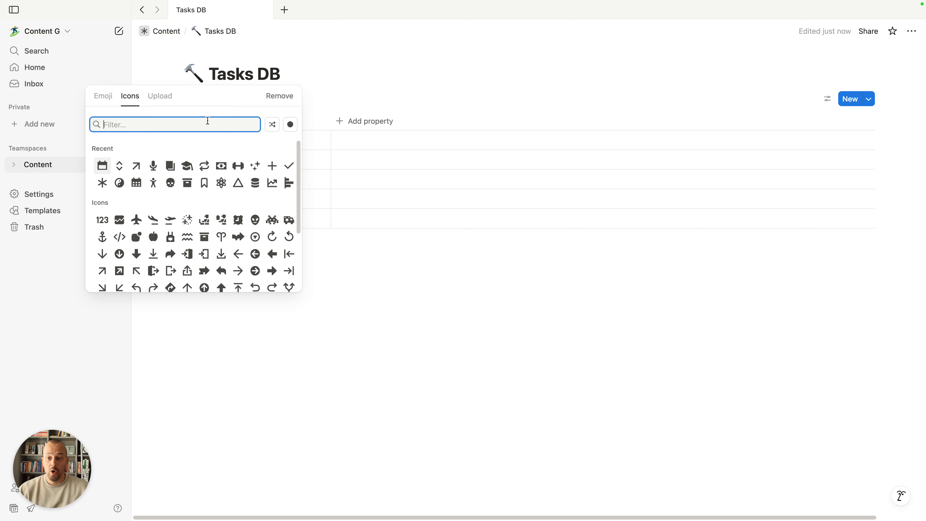
pyautogui.click(255, 183)
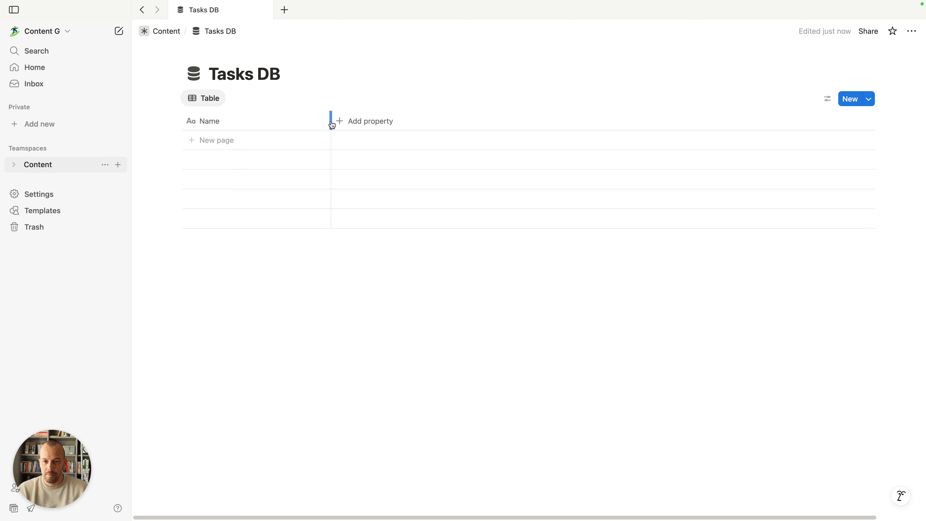
# Narrow the Name column of the table and rename it Task
pyautogui.moveTo(331, 123); pyautogui.dragTo(275, 124)
pyautogui.click(221, 126)
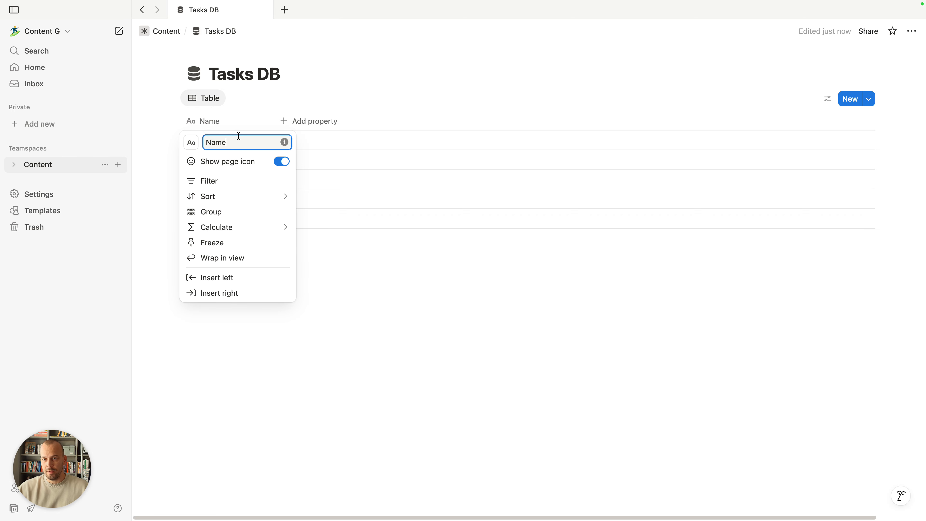
pyautogui.doubleClick(238, 139)
pyautogui.write('Task')
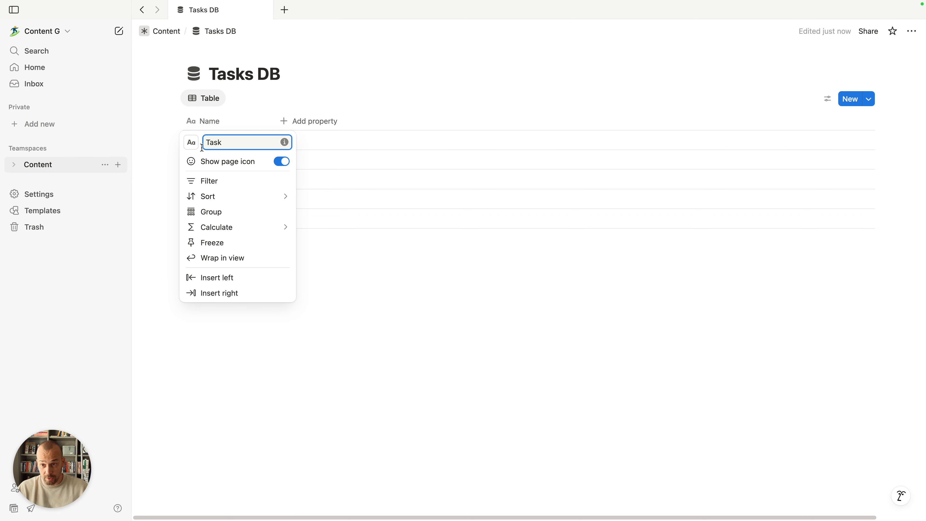
# Give the Task column the diagonal up-right arrow icon
pyautogui.click(191, 143)
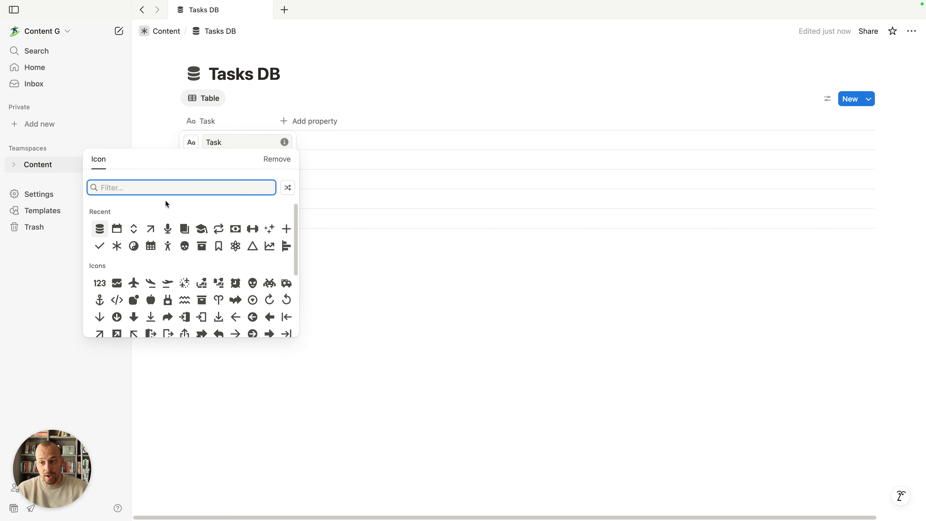
pyautogui.click(150, 233)
pyautogui.click(368, 91)
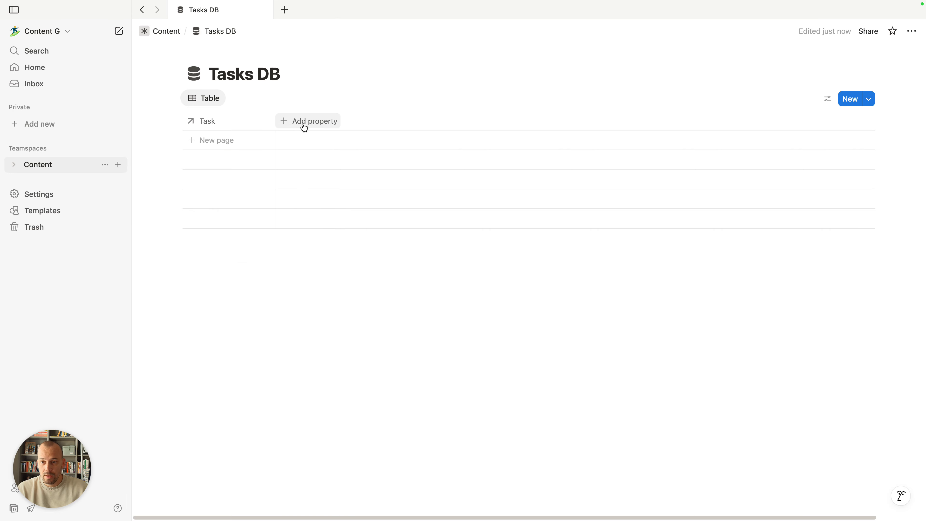
# Add the suggested Due Date property to the database and rename it "When?"
pyautogui.click(304, 122)
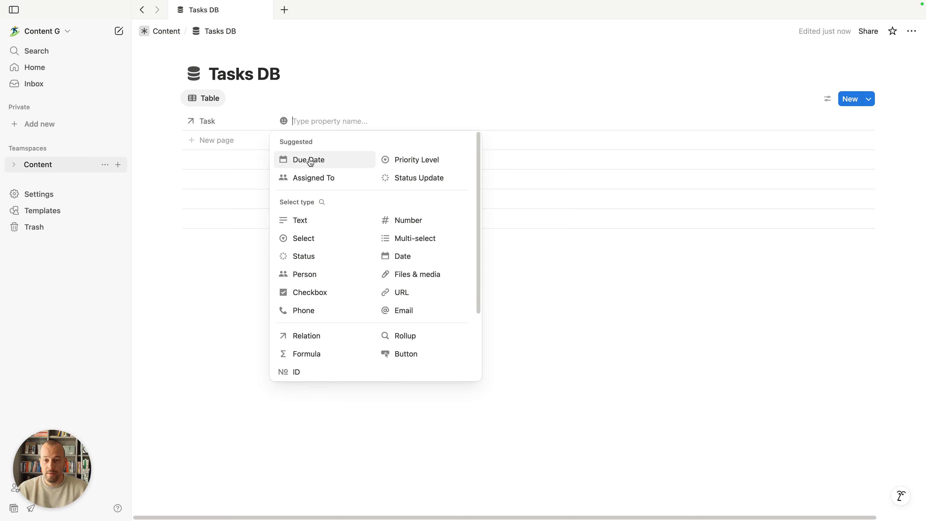
pyautogui.click(318, 160)
pyautogui.click(322, 125)
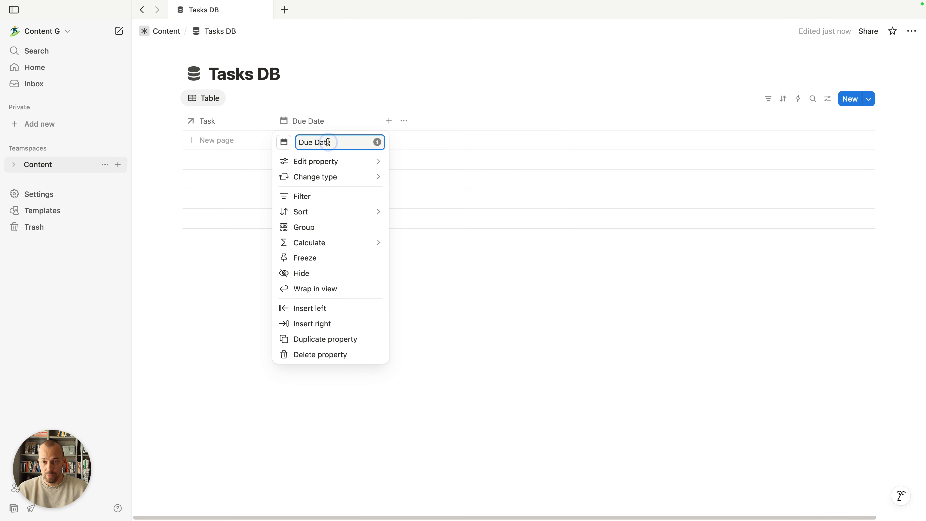
pyautogui.press('super+a')
pyautogui.write('When?')
pyautogui.click(469, 295)
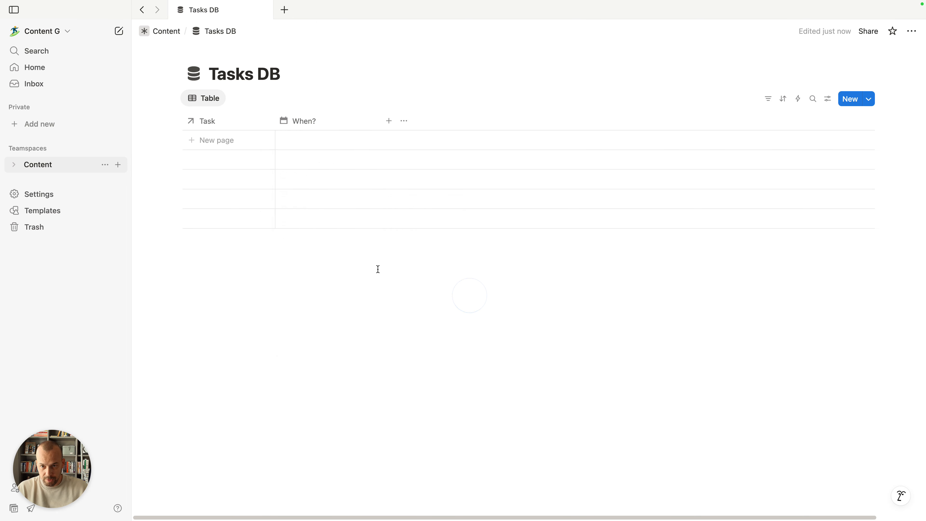
# Add a multi-select property beside the When? column and name it "Persona/Work"
pyautogui.click(389, 121)
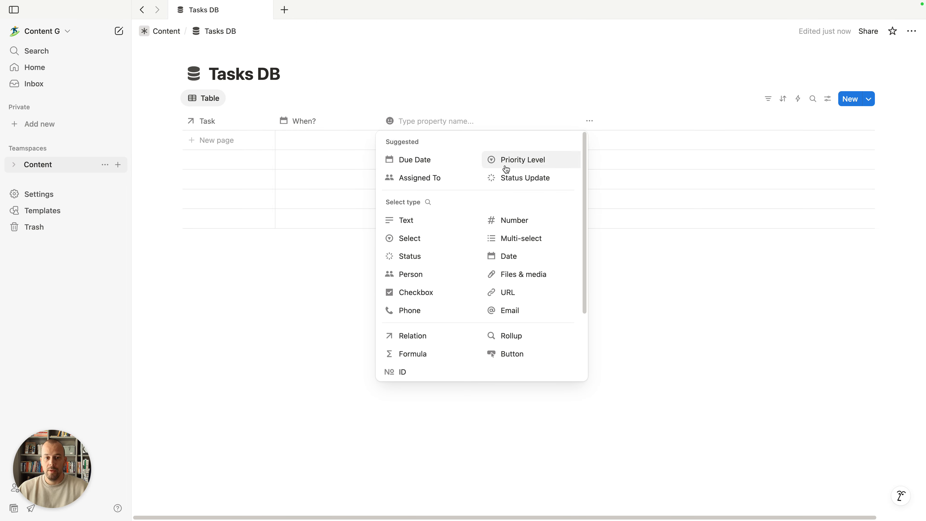
pyautogui.click(526, 242)
pyautogui.click(426, 122)
pyautogui.hotkey('alt', 'shift', 'Left')
pyautogui.hotkey('alt', 'shift', 'Left')
pyautogui.write('Personal')
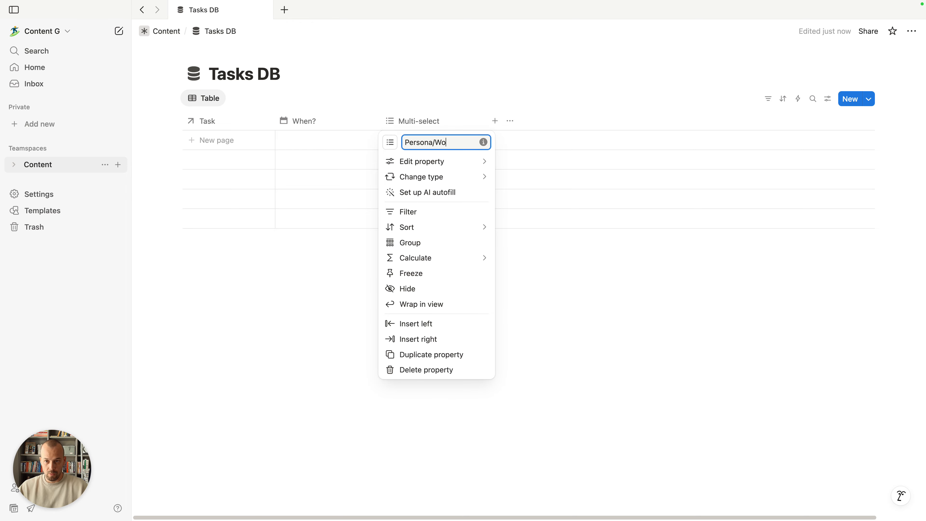
# Give the Persona/Work property the up-and-down chevrons icon, keeping its multi-select type
pyautogui.click(390, 143)
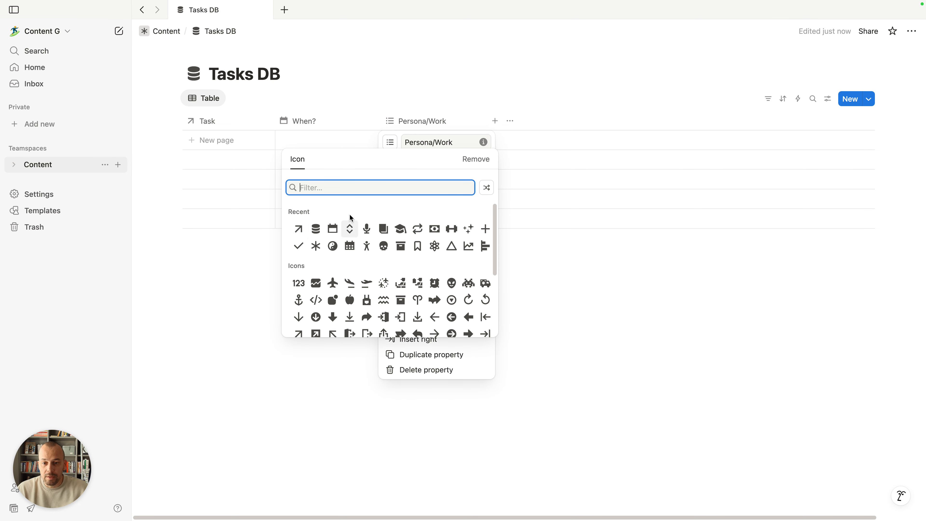
pyautogui.click(349, 230)
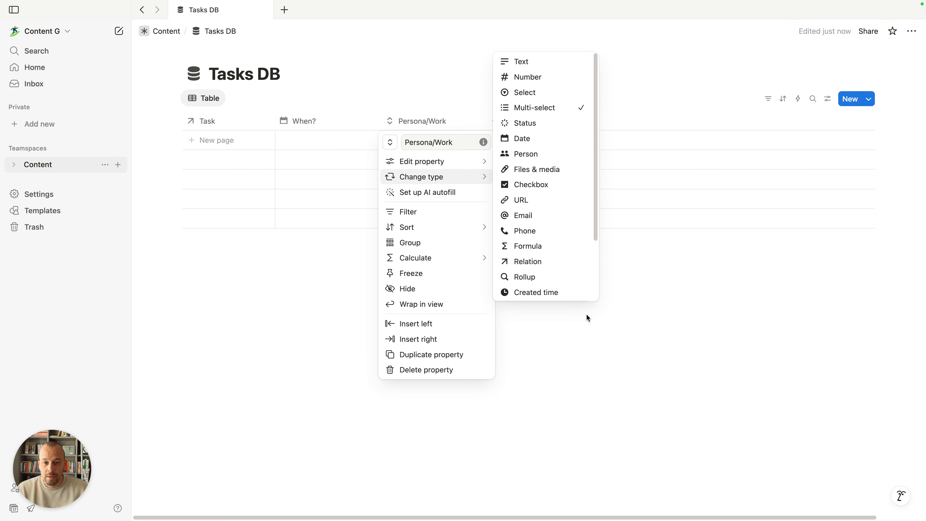
pyautogui.click(569, 331)
# Create the options Personal and Work for the Persona/Work property, leaving neither selected in the first row
pyautogui.click(448, 143)
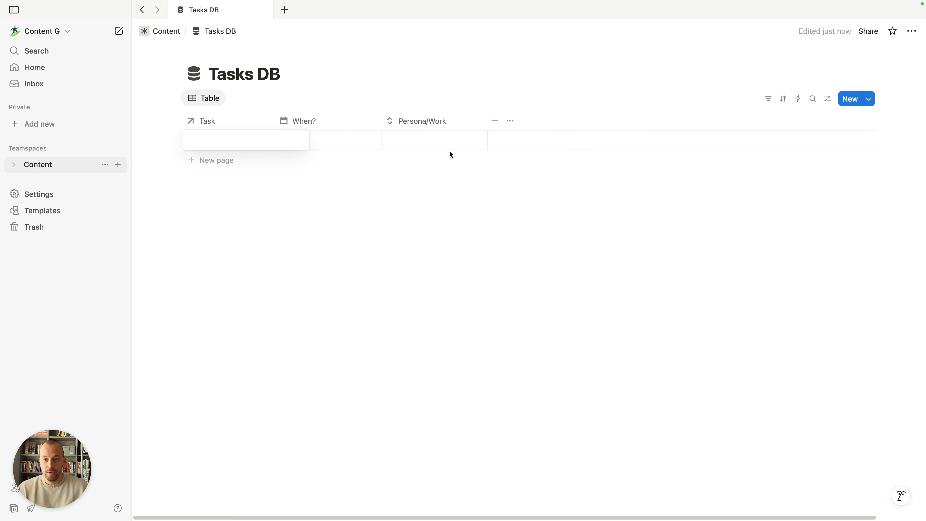
pyautogui.press('Escape')
pyautogui.click(447, 143)
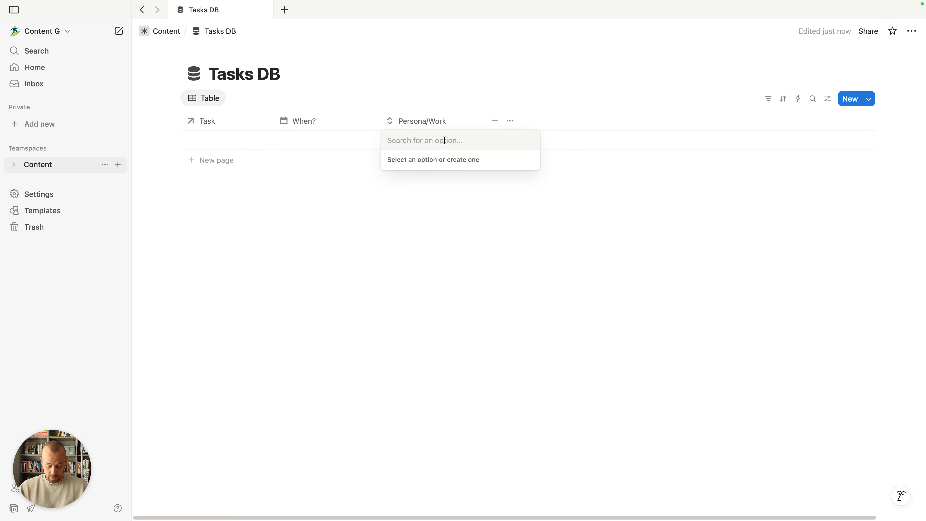
pyautogui.write('Personal')
pyautogui.press('Return')
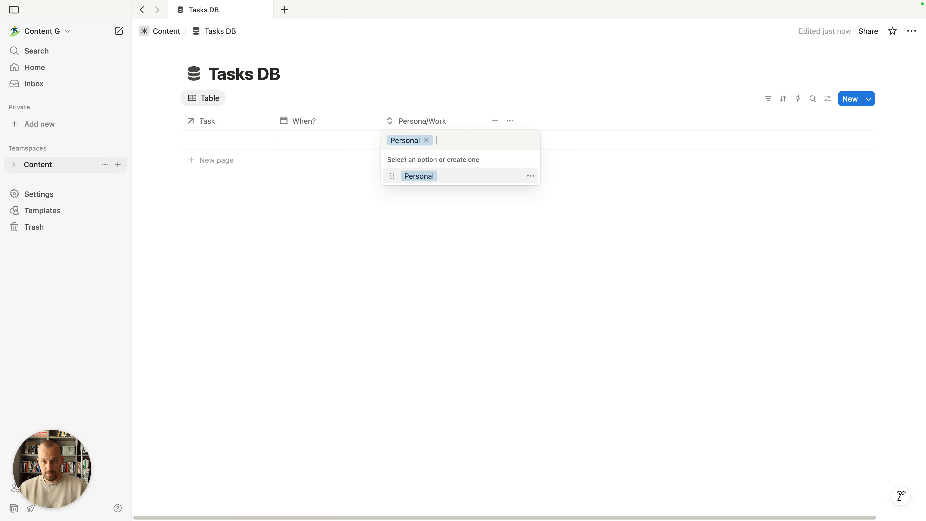
pyautogui.write('Work')
pyautogui.press('Return')
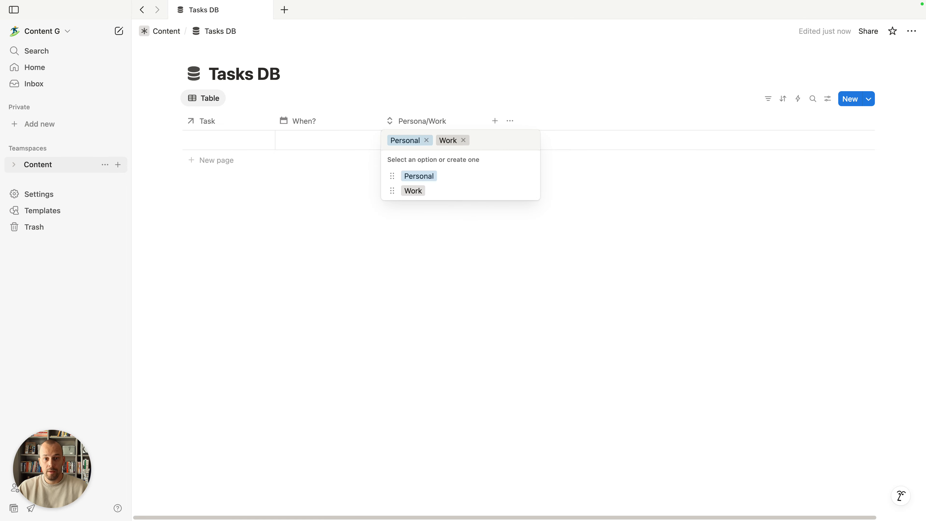
pyautogui.click(463, 141)
pyautogui.click(426, 141)
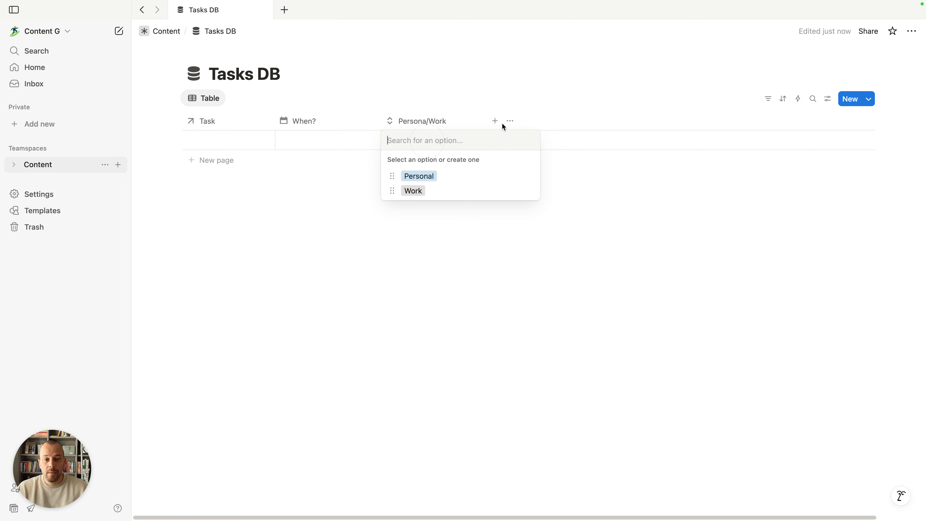
pyautogui.click(498, 122)
# Add a checkbox property named "Checkbox" beside the Persona/Work column
pyautogui.click(496, 122)
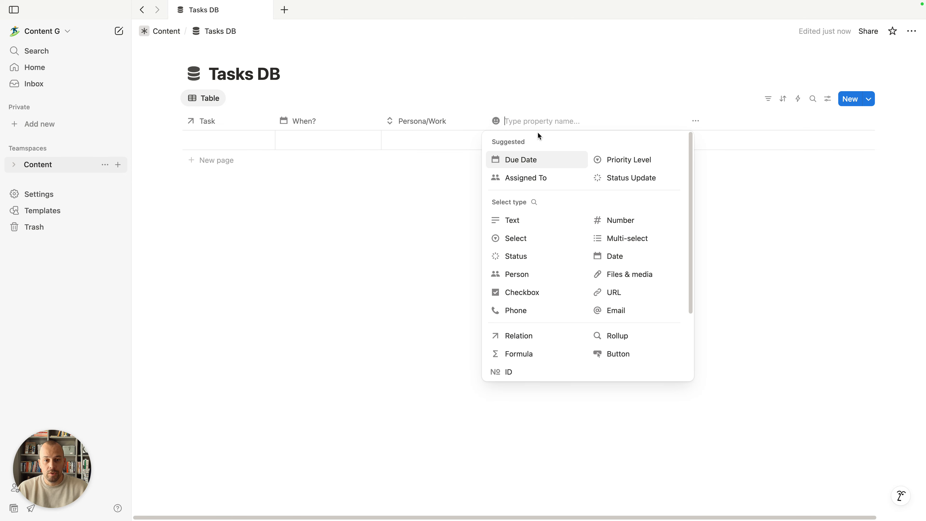
pyautogui.write('Checkb')
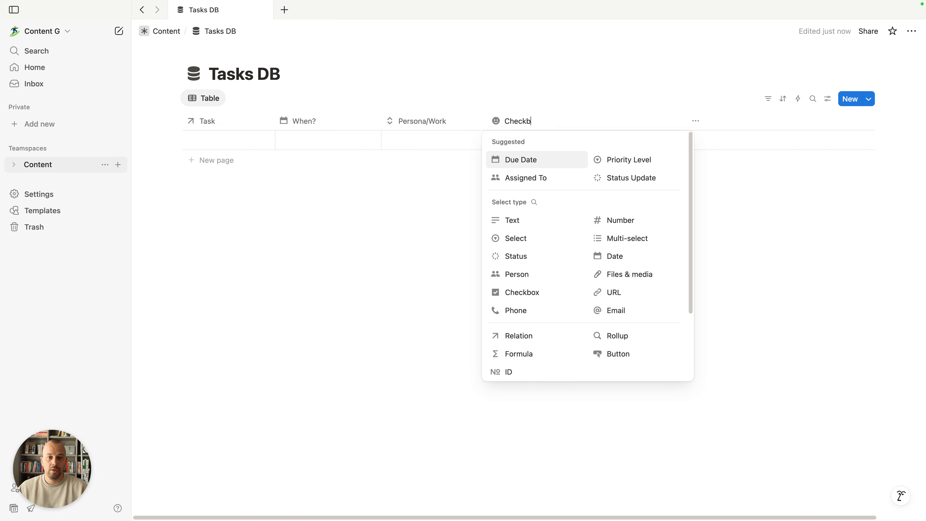
pyautogui.write('ox')
pyautogui.click(516, 293)
# Clear the Checkbox property's name and narrow its column to just the width of the checkbox
pyautogui.click(527, 123)
pyautogui.moveTo(553, 165)
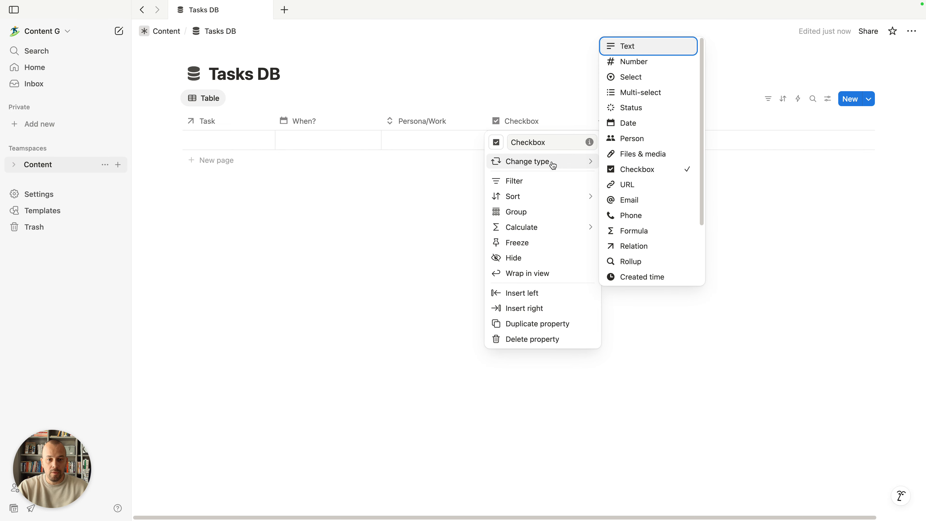
pyautogui.click(548, 143)
pyautogui.doubleClick(554, 143)
pyautogui.press('BackSpace')
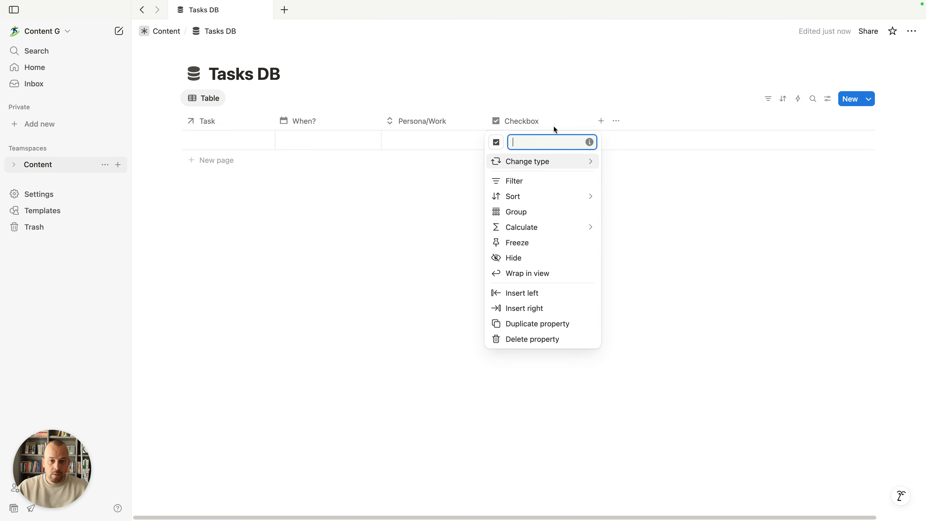
pyautogui.click(650, 195)
pyautogui.moveTo(594, 121); pyautogui.dragTo(506, 126)
pyautogui.click(506, 126)
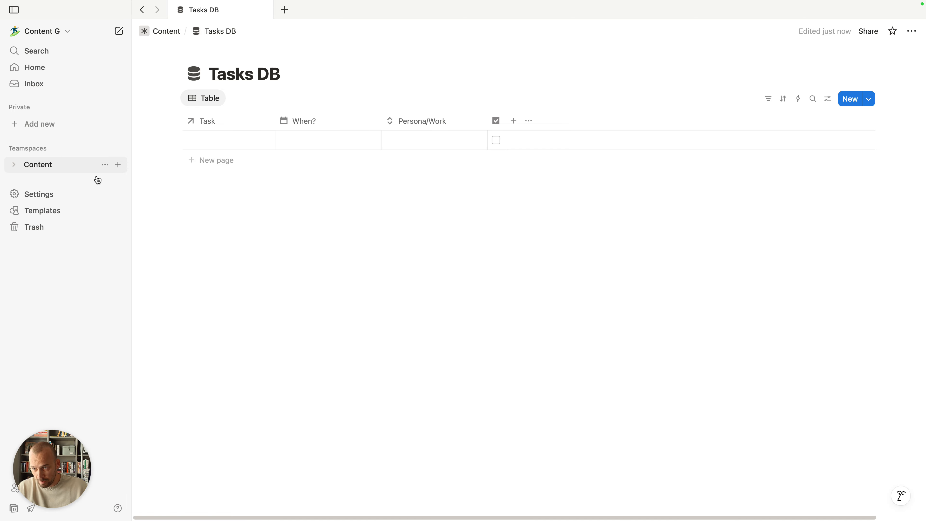
# Create an empty page in the Content teamspace, title it "Tasks" and start a new line two blank lines below
pyautogui.click(118, 165)
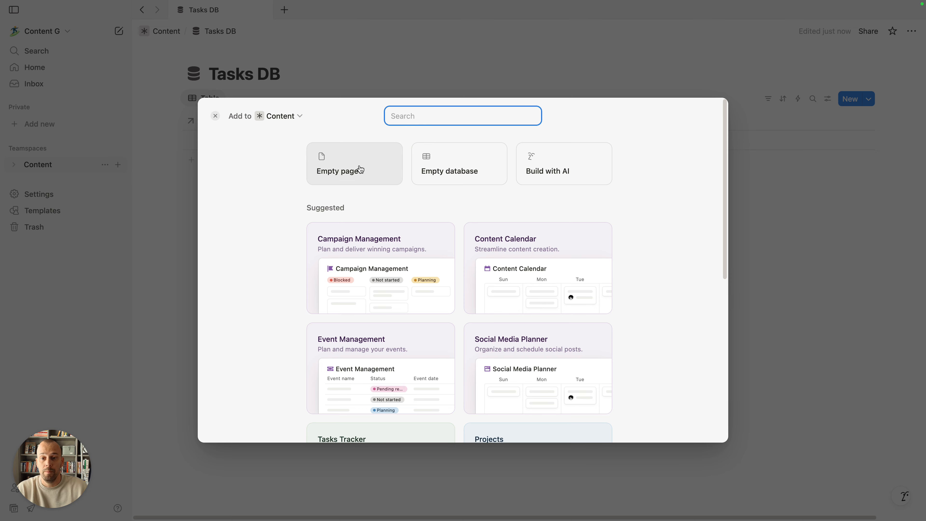
pyautogui.click(371, 176)
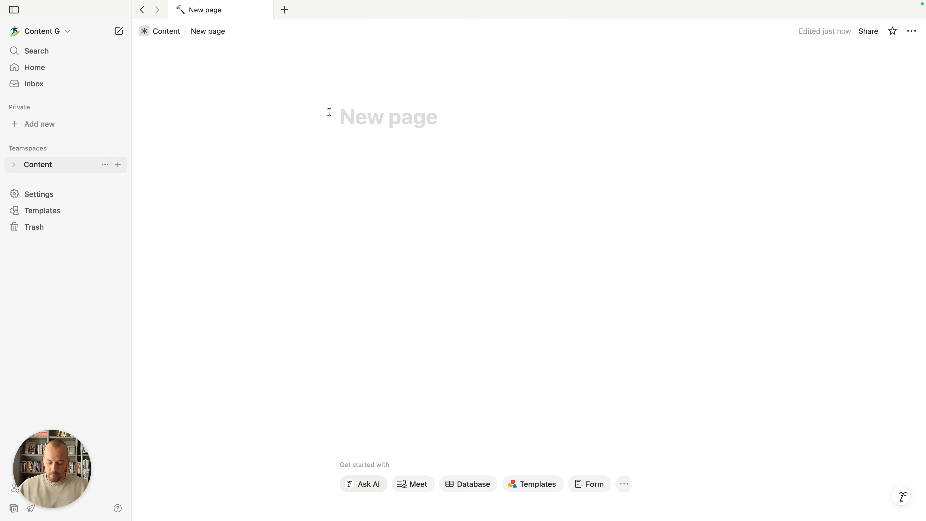
pyautogui.write('Tasks')
pyautogui.press('Return')
pyautogui.press('Return')
pyautogui.press('Return')
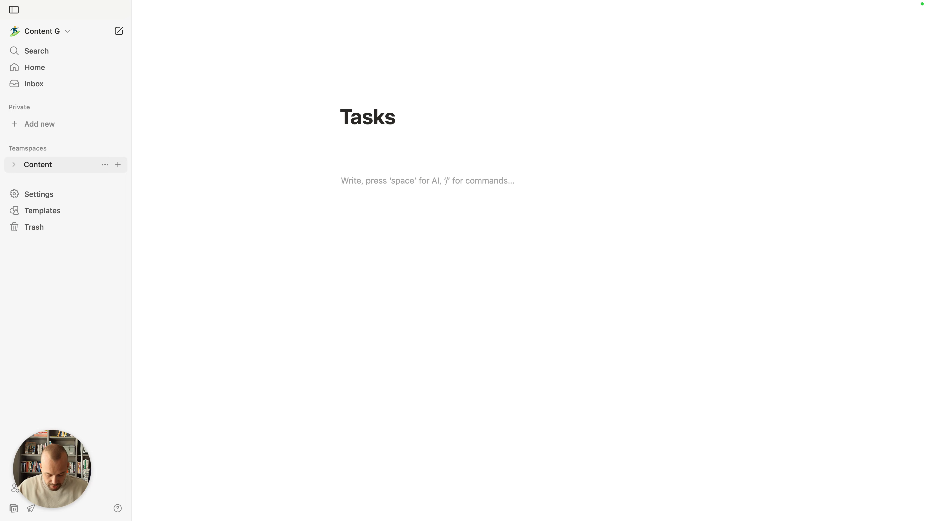
# Insert a link to the Tasks DB page in the body of the Tasks page
pyautogui.write('/link')
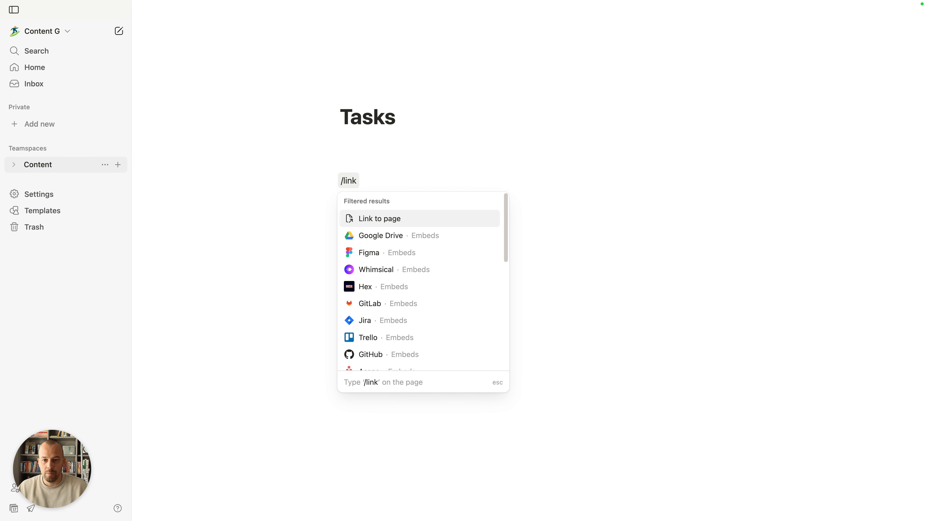
pyautogui.press('Return')
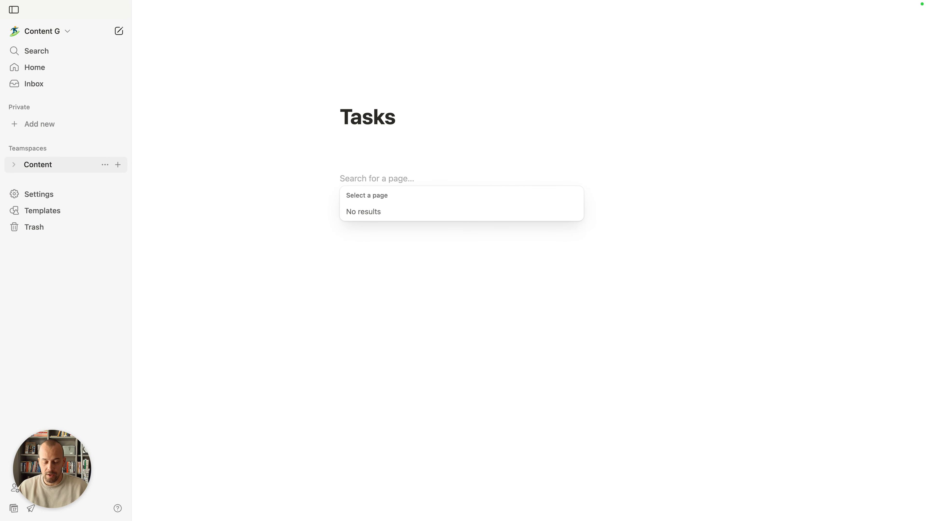
pyautogui.write('tasks')
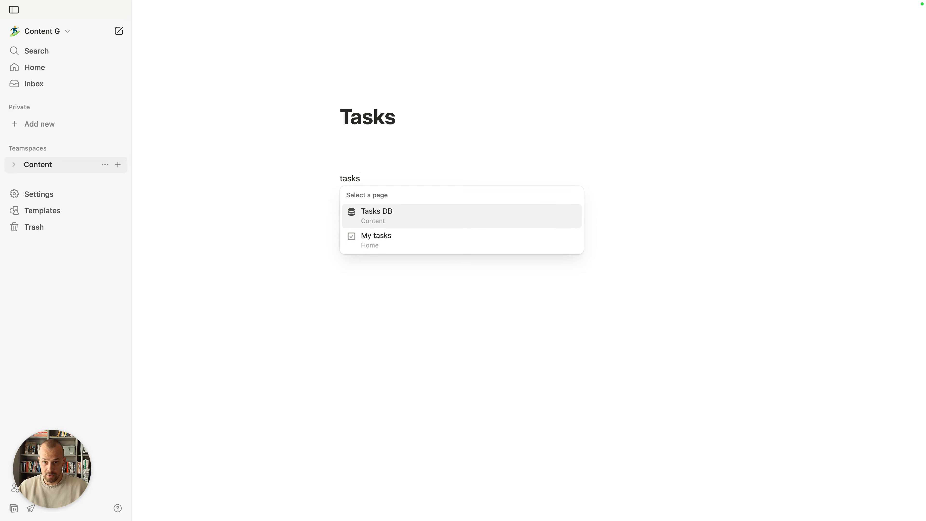
pyautogui.click(405, 215)
# Insert six more blank lines between the page title and the Tasks DB link
pyautogui.click(371, 163)
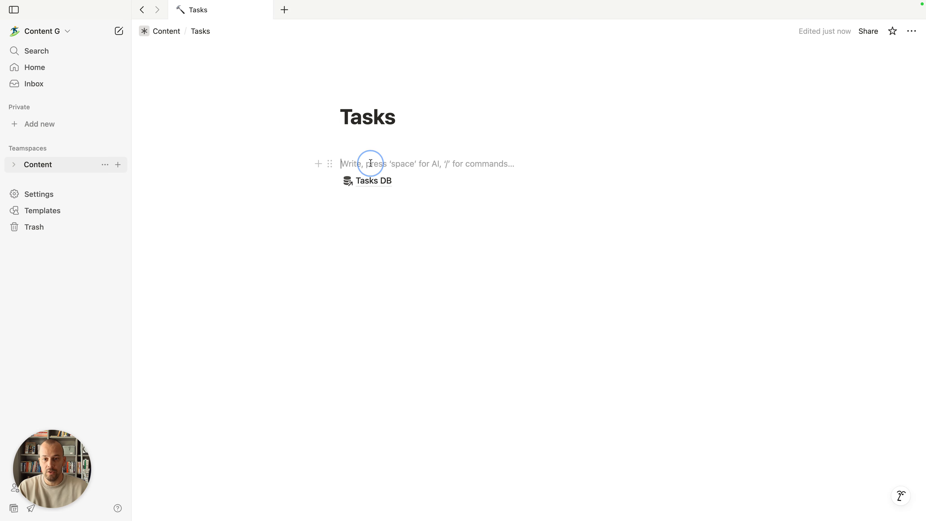
pyautogui.press('Return')
pyautogui.press('Return')
pyautogui.press('Return')
pyautogui.press('Return')
pyautogui.press('Return')
pyautogui.press('Return')
# Write "Do not touch this or things will break!" directly above the Tasks DB link, ending with the pointing-down hand emoji
pyautogui.write('Do n')
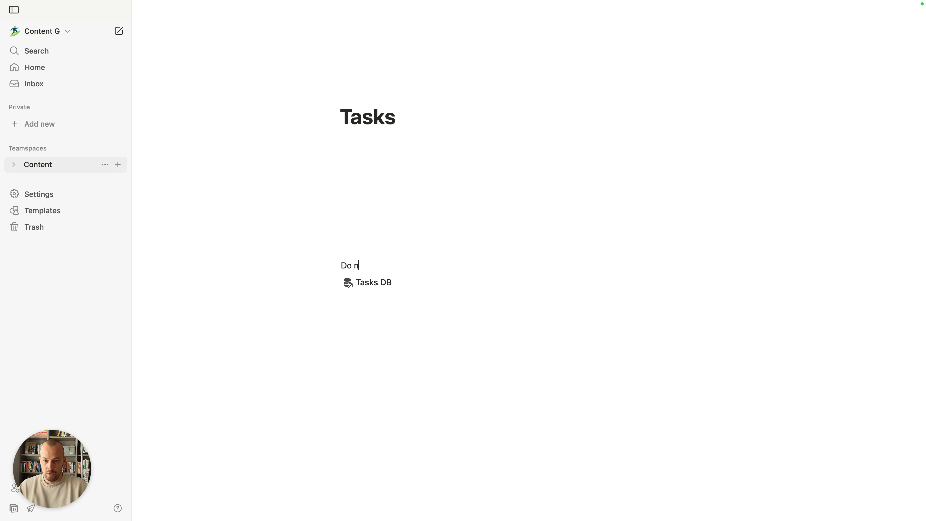
pyautogui.write('ot otu')
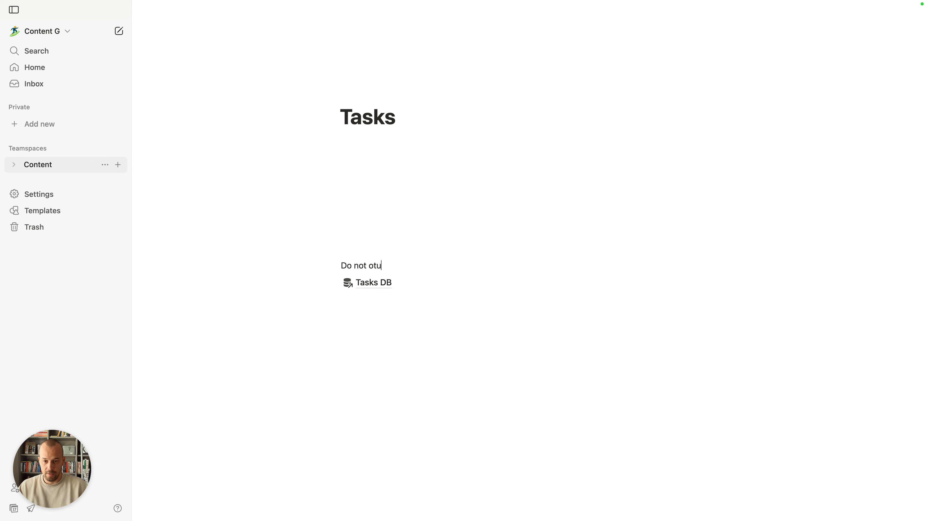
pyautogui.press('BackSpace')
pyautogui.press('BackSpace')
pyautogui.press('BackSpace')
pyautogui.write('touch this or thi')
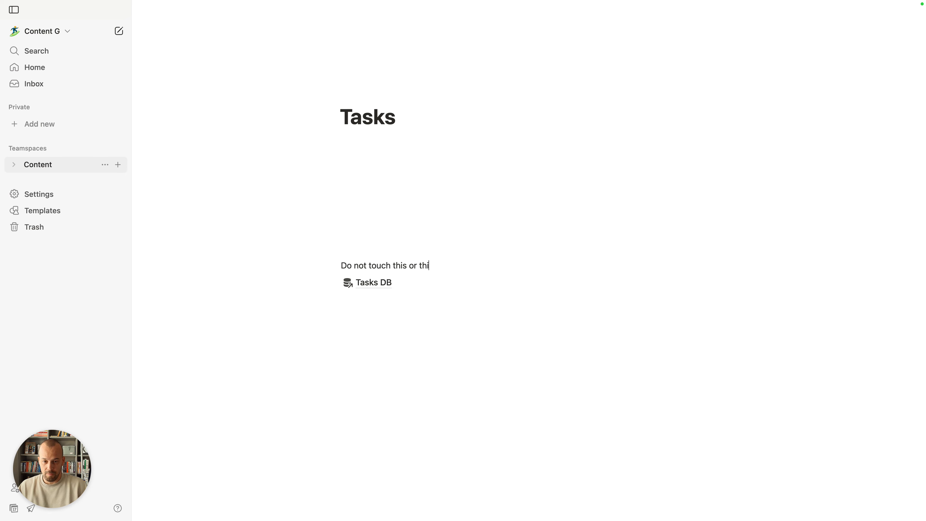
pyautogui.write(' break!')
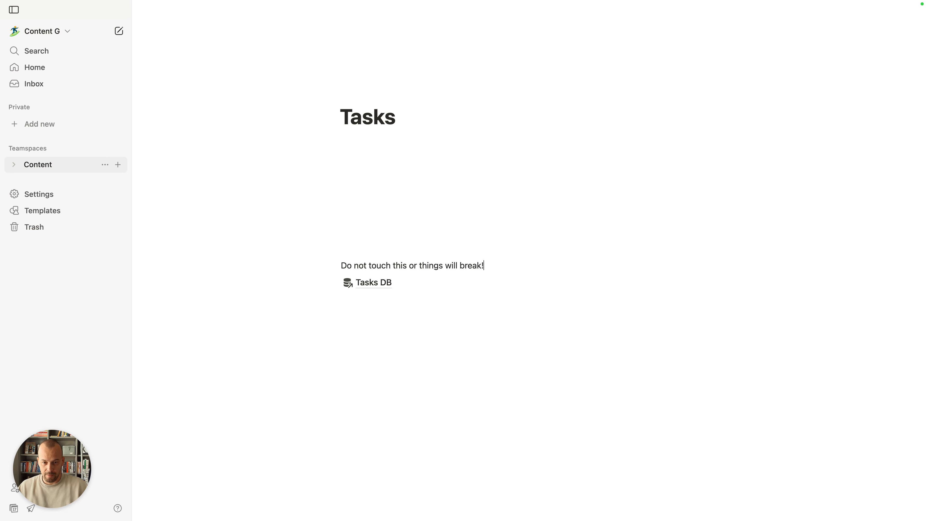
pyautogui.press('ctrl+super+space')
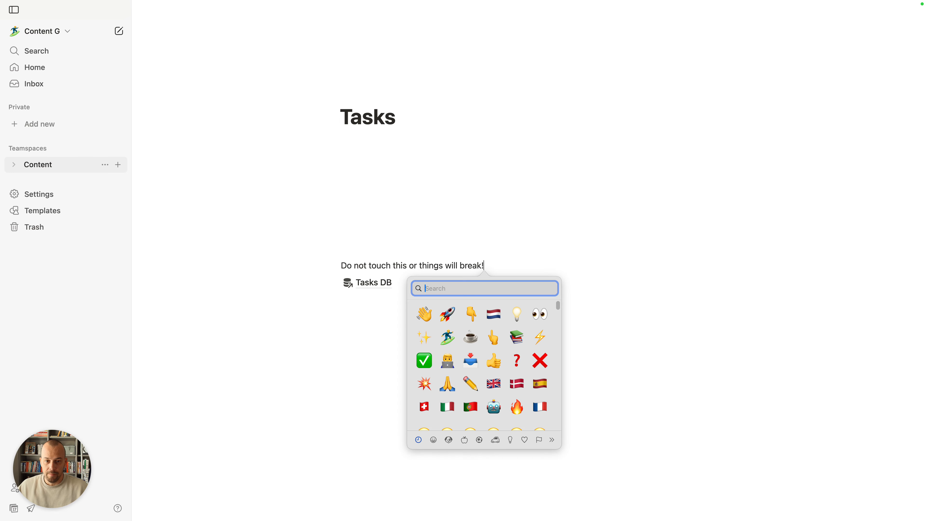
pyautogui.click(473, 319)
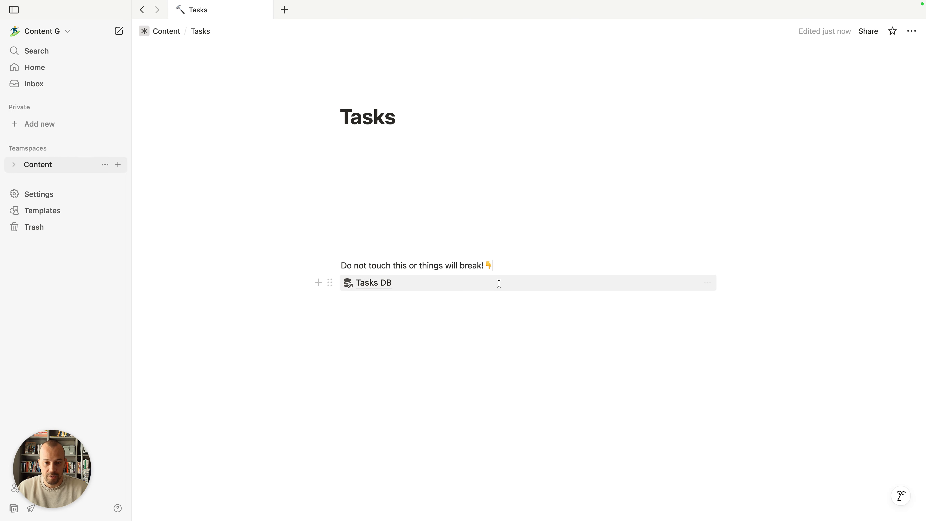
# Turn on full width for the Tasks page
pyautogui.click(401, 241)
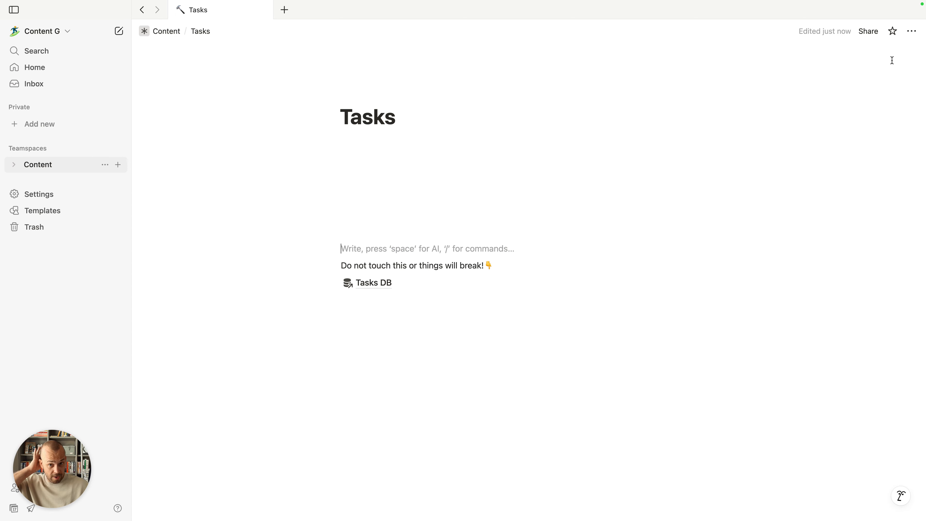
pyautogui.click(917, 39)
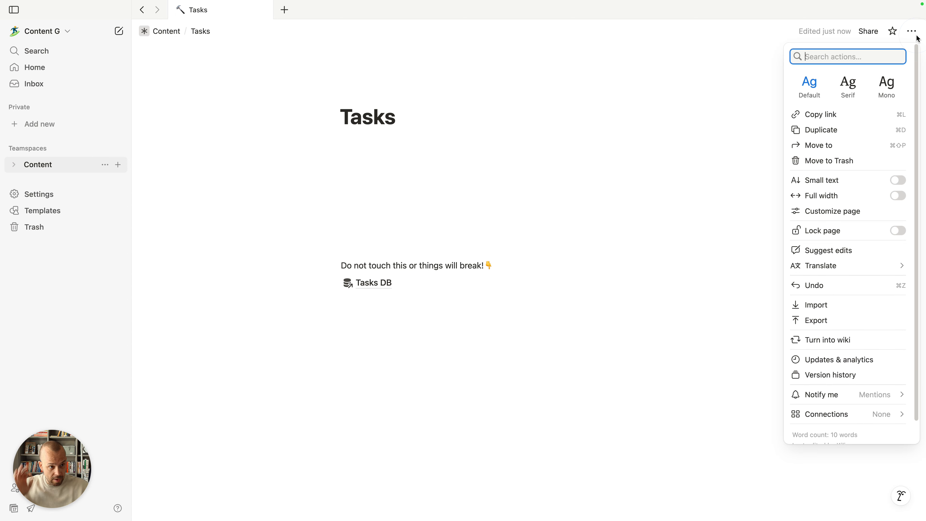
pyautogui.click(900, 197)
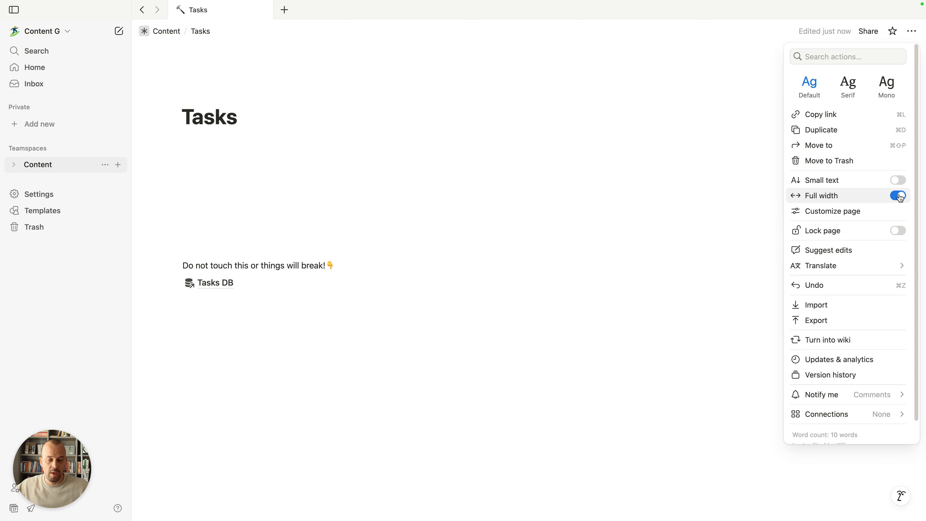
pyautogui.click(350, 132)
# Insert a callout block on the first empty line below the Tasks title
pyautogui.click(302, 160)
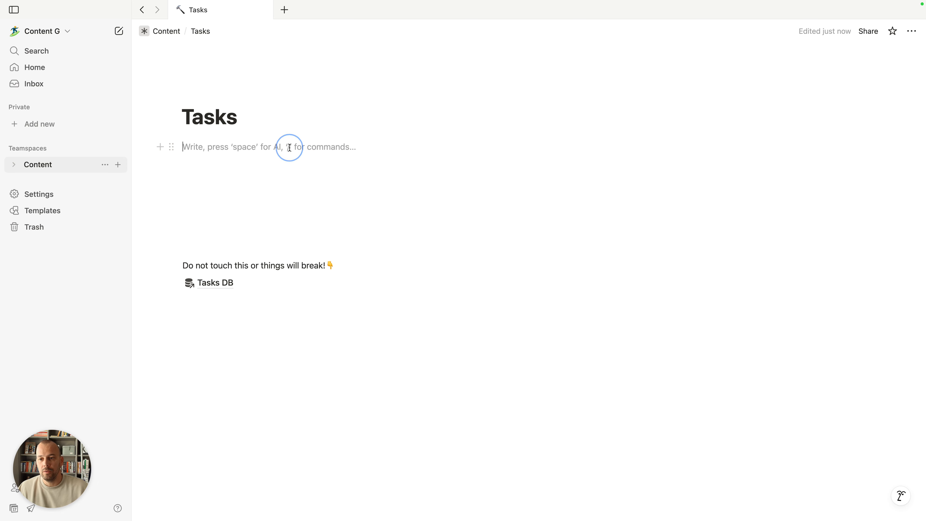
pyautogui.write('/')
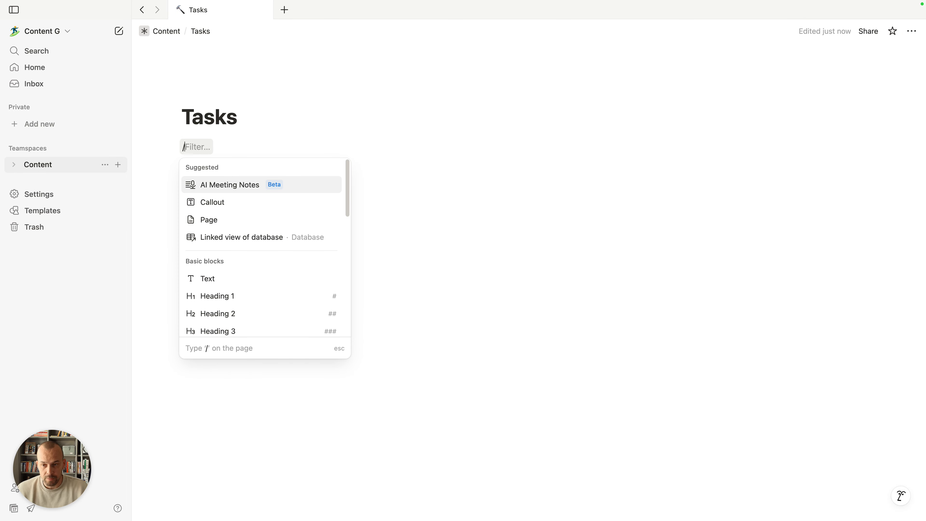
pyautogui.write('call')
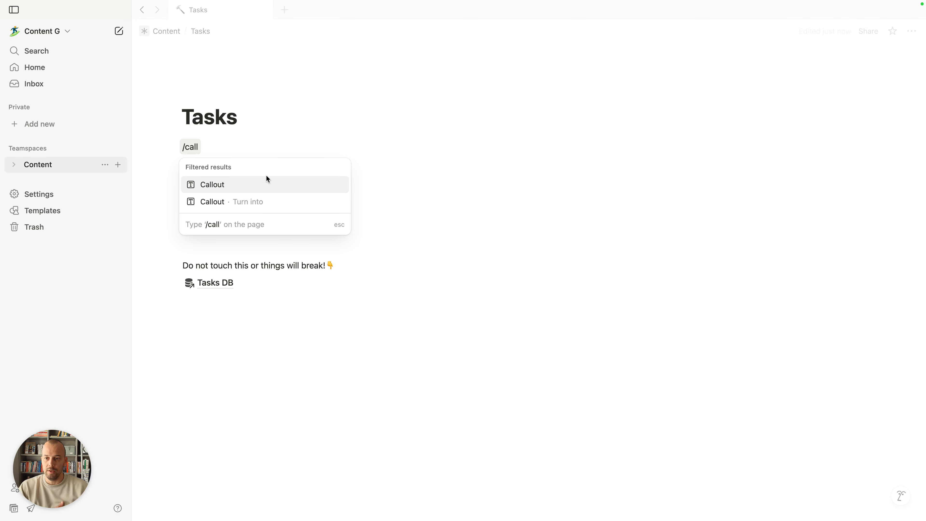
pyautogui.click(251, 185)
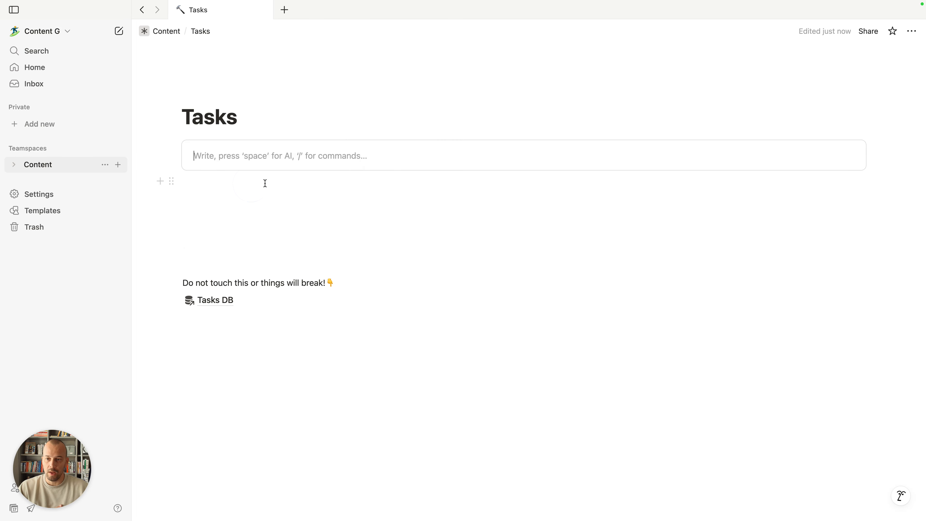
# Add a button block inside the callout and name it "Create task"
pyautogui.write('/bu')
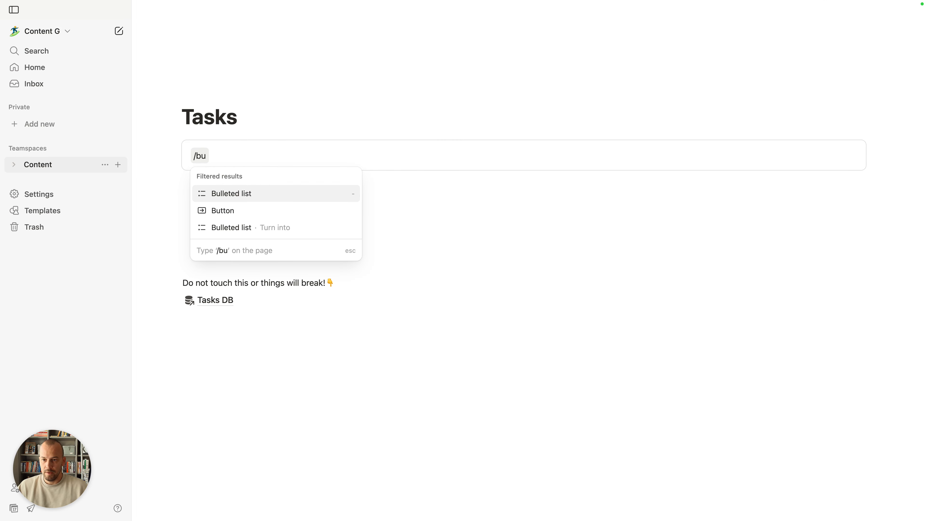
pyautogui.click(257, 211)
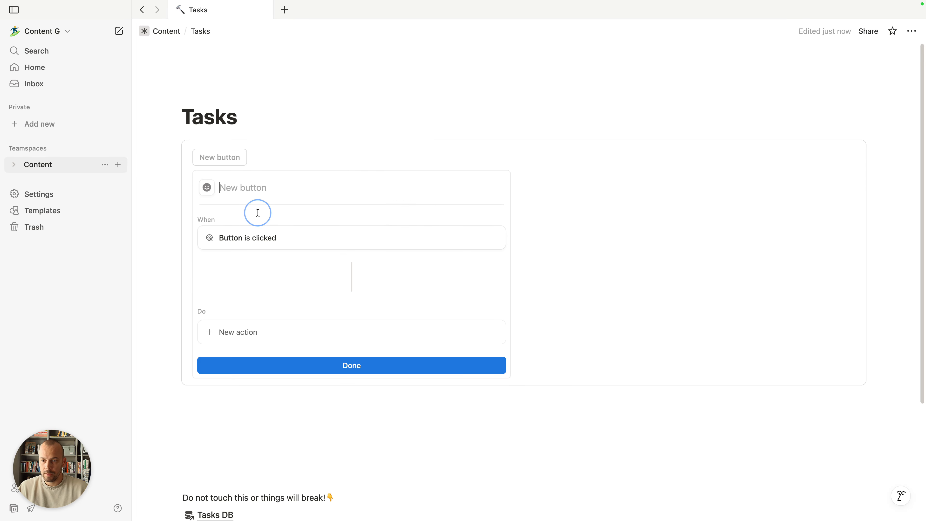
pyautogui.write('Ad')
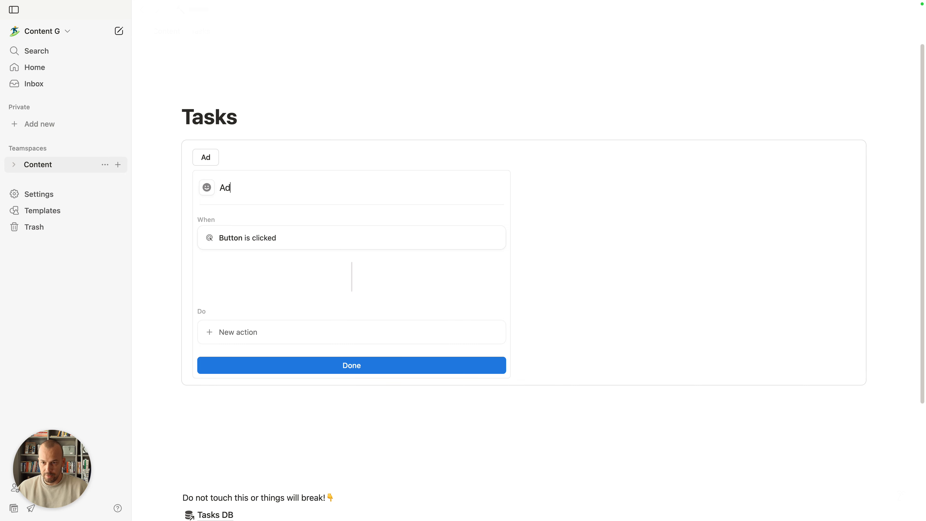
pyautogui.press('BackSpace')
pyautogui.write('Create ')
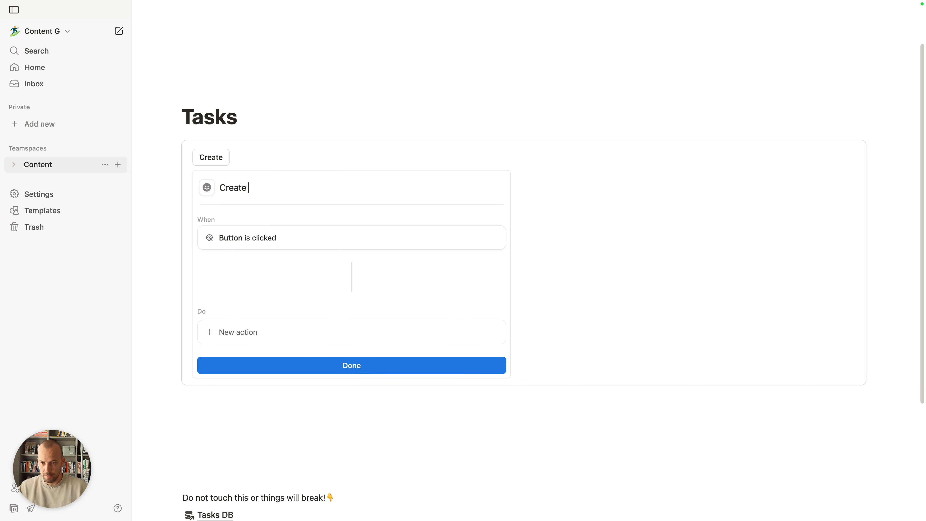
pyautogui.write('task')
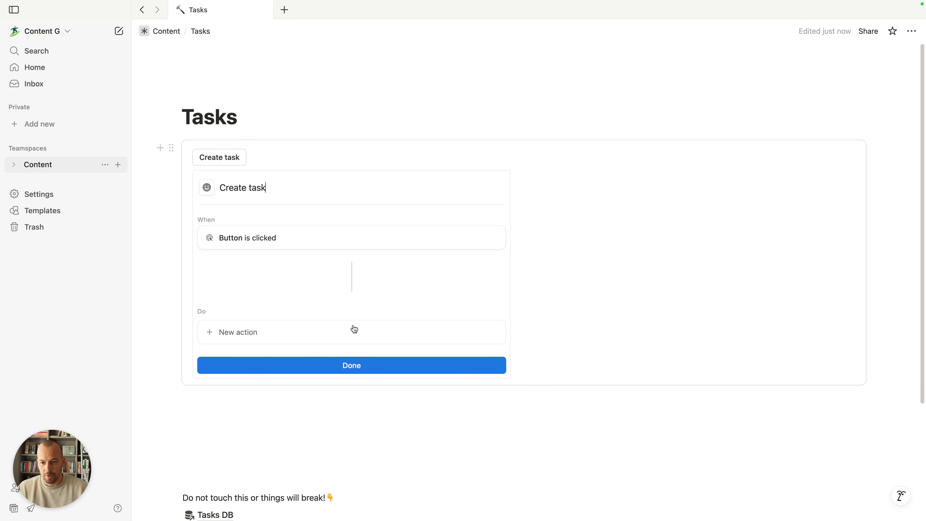
# Finish editing the Create task button and insert a second callout block on the empty line below the first one
pyautogui.click(360, 371)
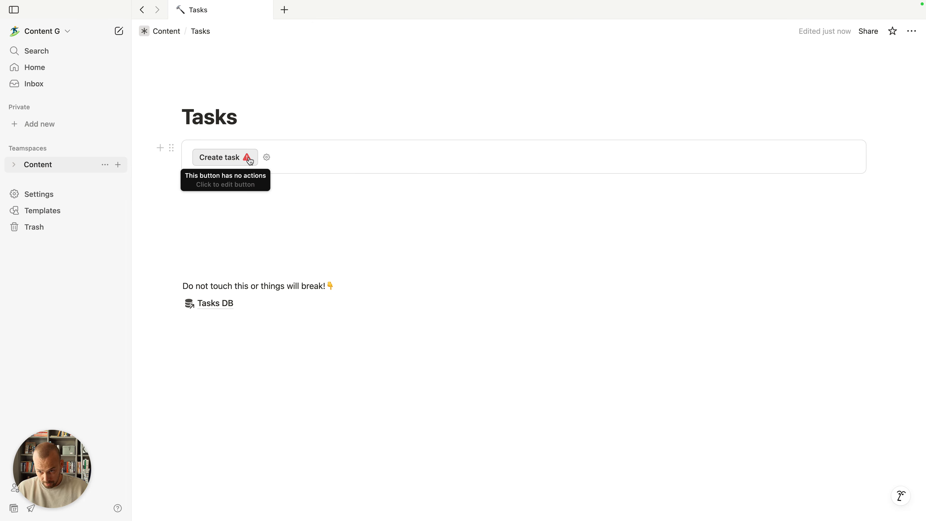
pyautogui.click(260, 197)
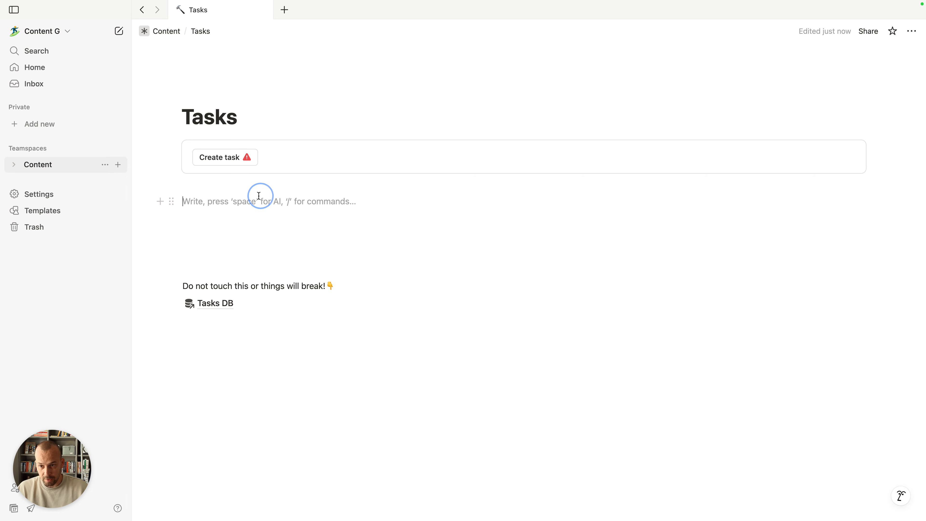
pyautogui.write('/callot')
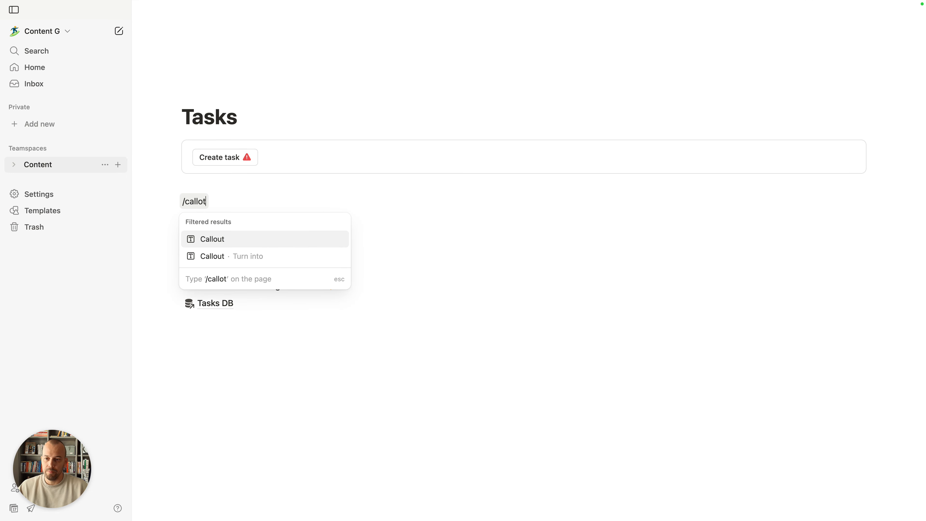
pyautogui.click(251, 243)
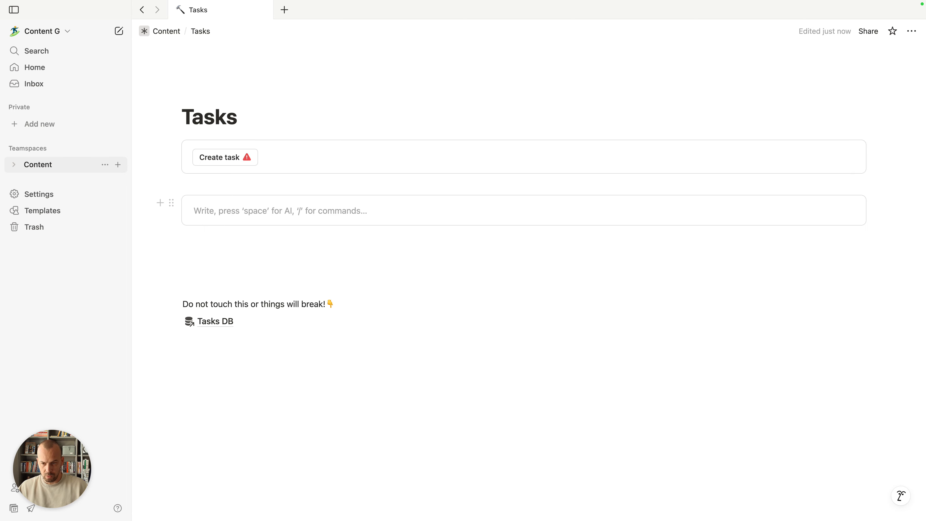
# Insert a linked view of the existing Tasks DB database inside the second callout and hide its database title
pyautogui.write('/linke')
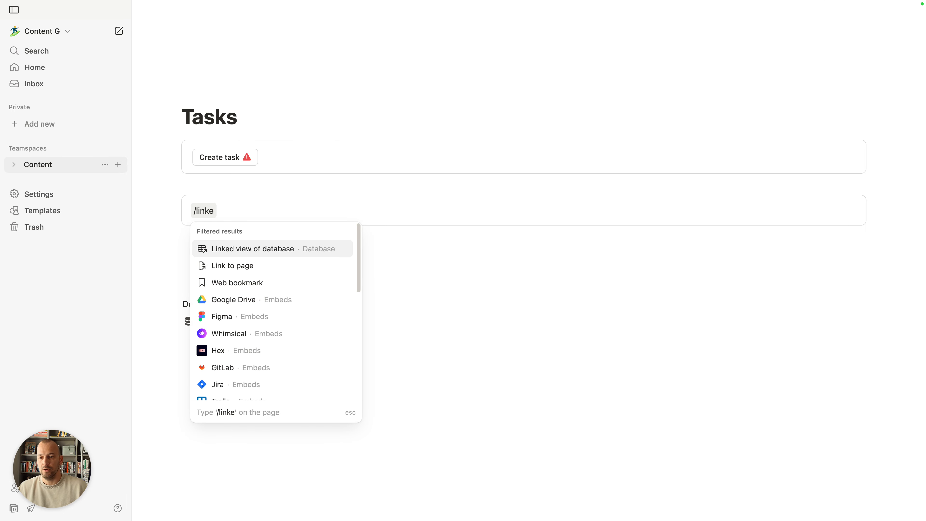
pyautogui.moveTo(209, 255)
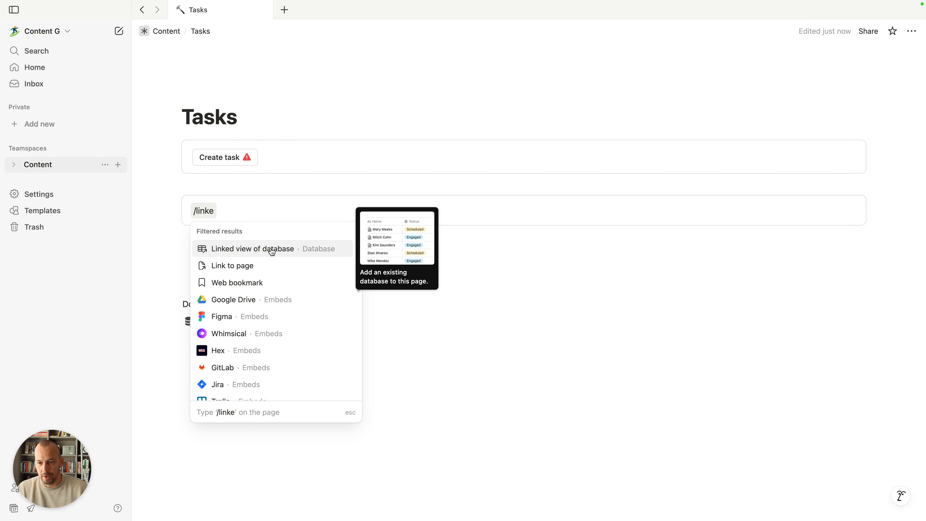
pyautogui.click(305, 254)
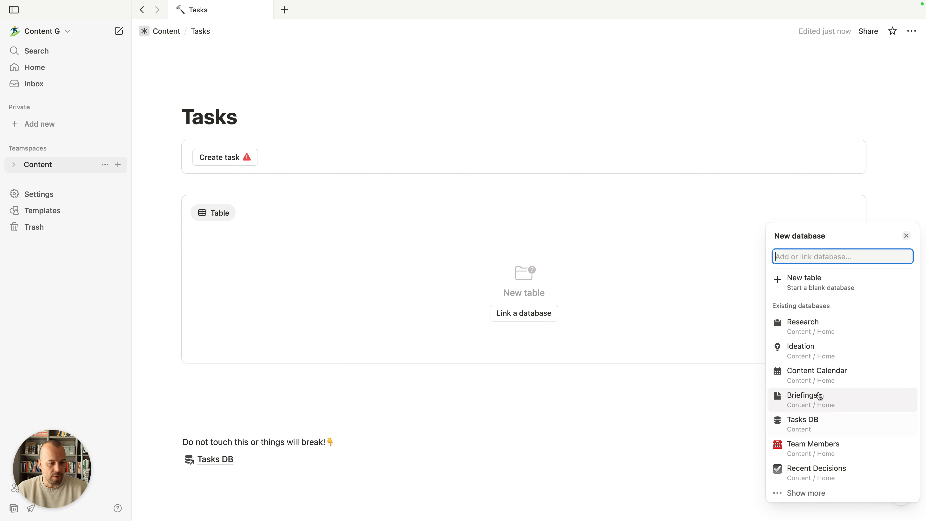
pyautogui.click(808, 258)
pyautogui.write('Tasks')
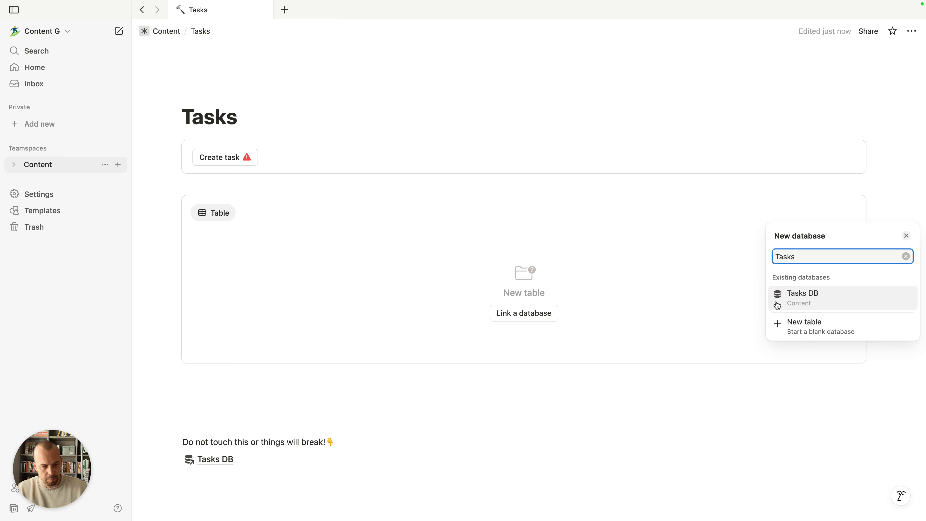
pyautogui.click(814, 302)
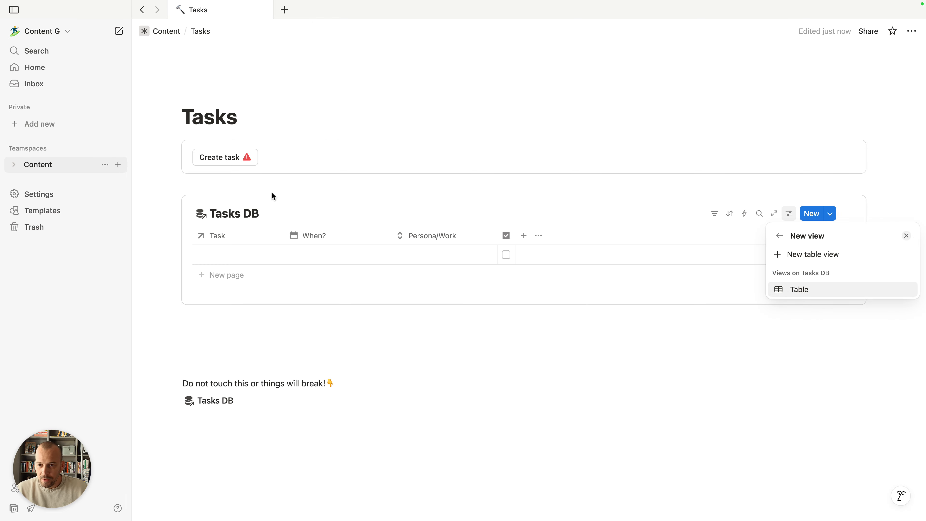
pyautogui.click(459, 350)
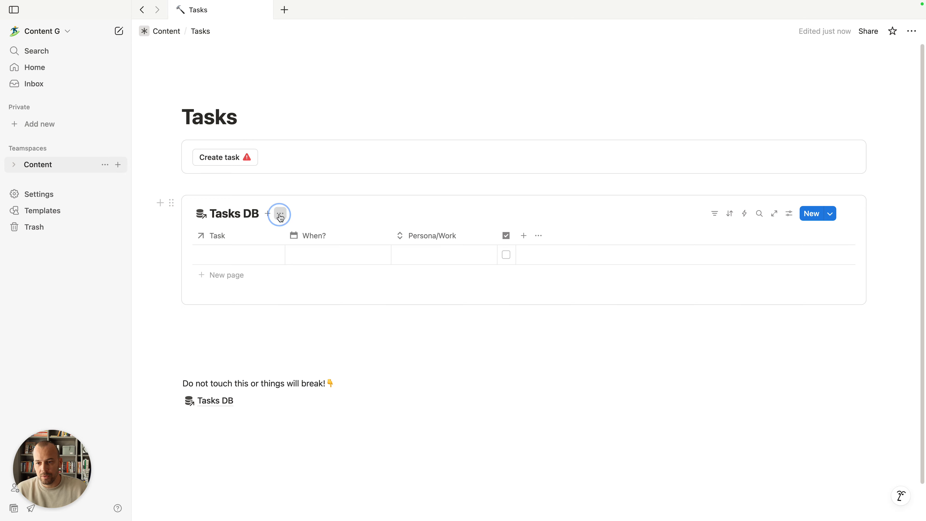
pyautogui.click(281, 214)
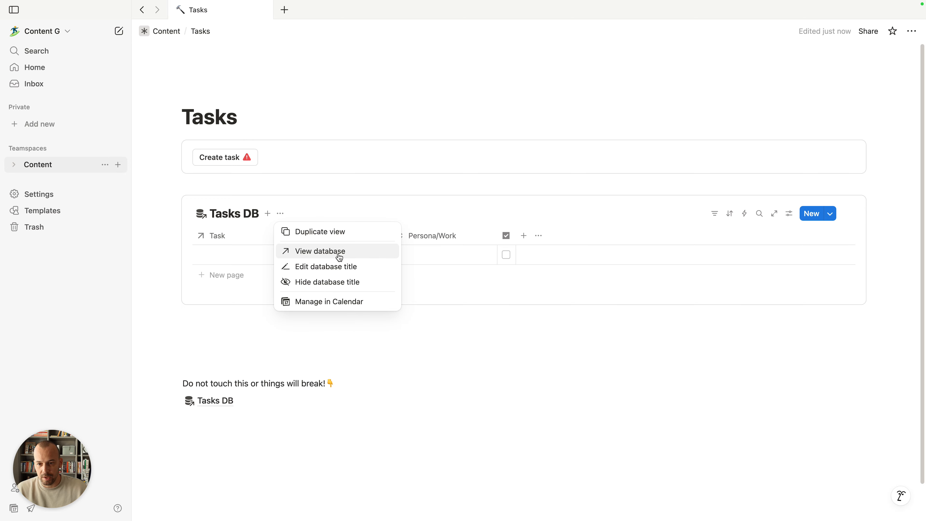
pyautogui.click(338, 281)
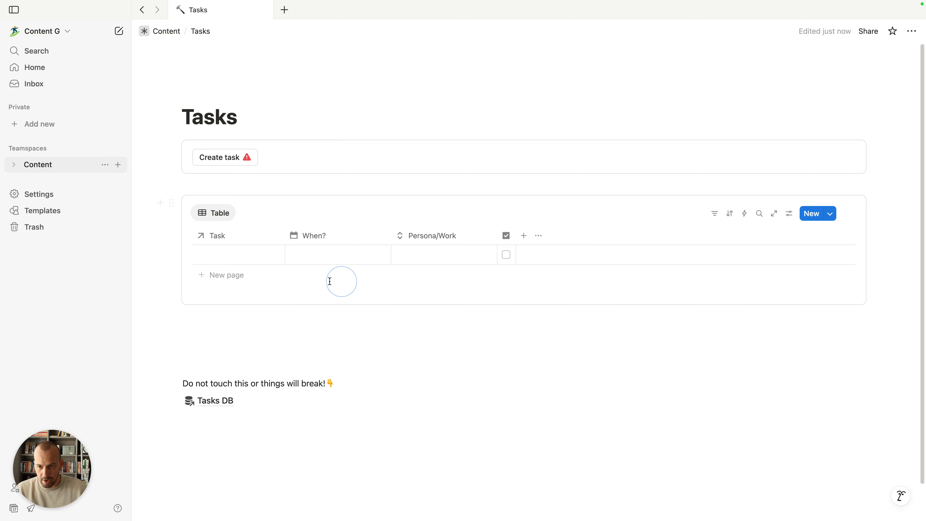
# Rename the linked database's Table view to "Today" and give it a calendar icon
pyautogui.click(220, 213)
pyautogui.click(232, 235)
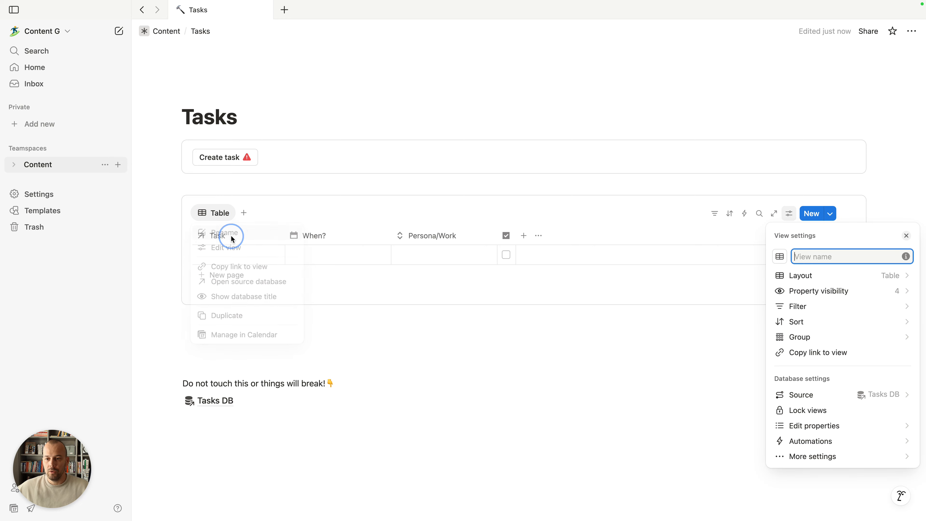
pyautogui.write('Today')
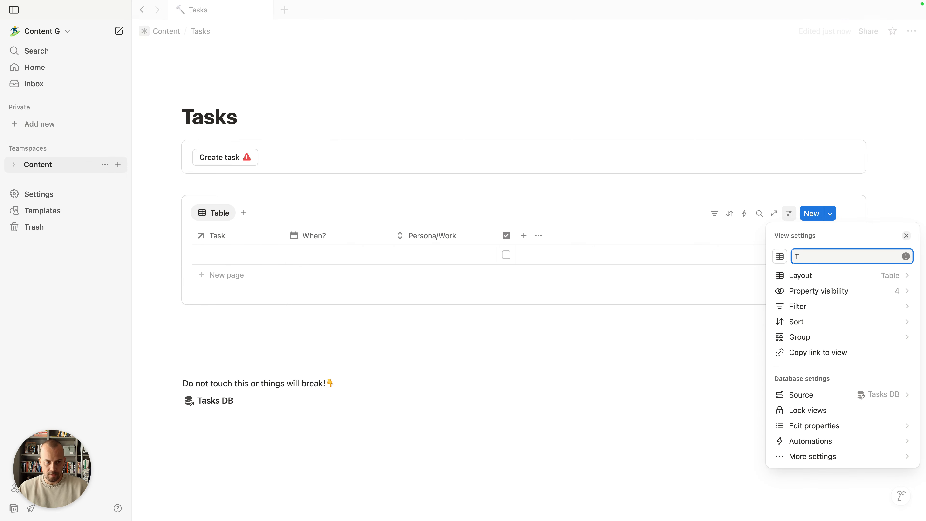
pyautogui.click(779, 257)
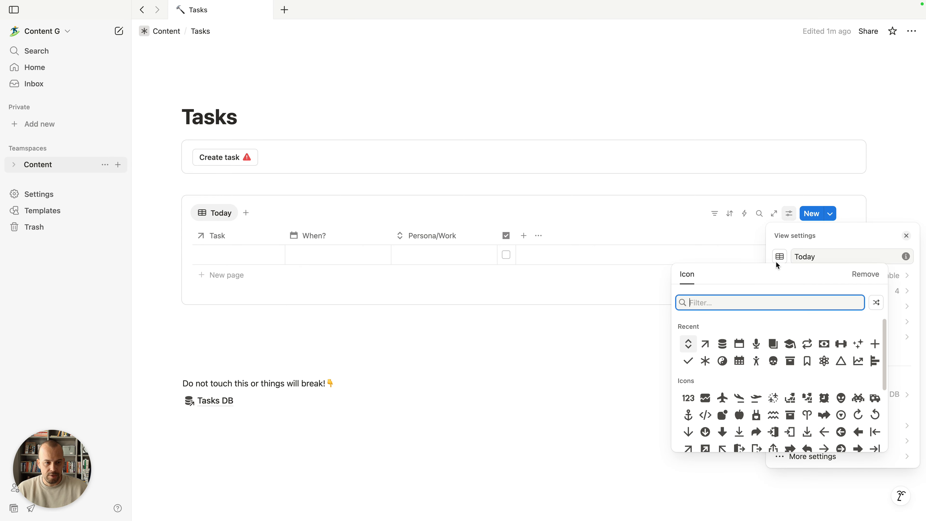
pyautogui.click(739, 344)
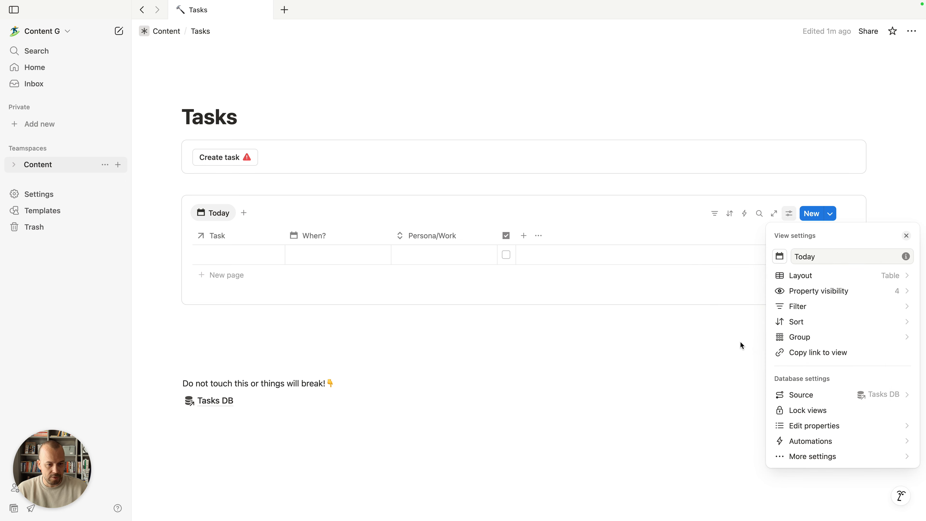
pyautogui.click(336, 331)
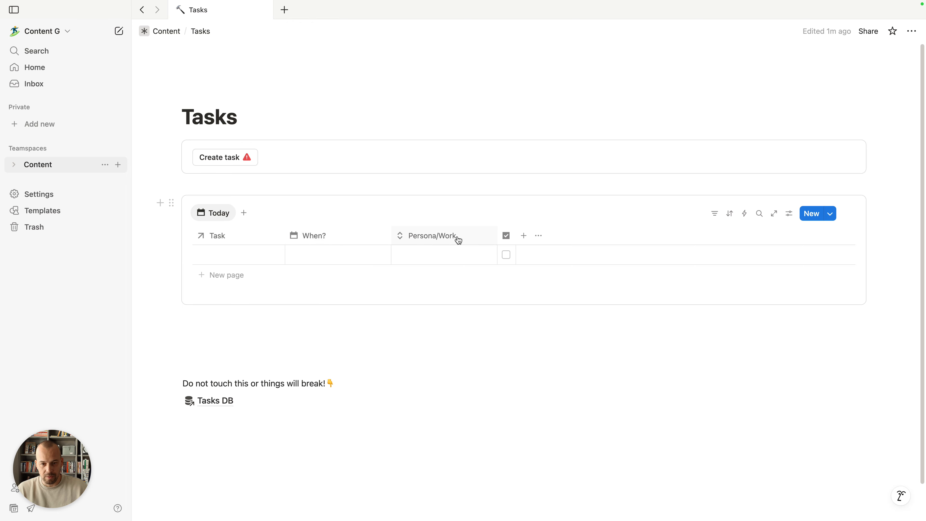
# Move the checkbox column in front of the Task column in the Today view
pyautogui.click(509, 241)
pyautogui.moveTo(509, 241); pyautogui.dragTo(202, 239)
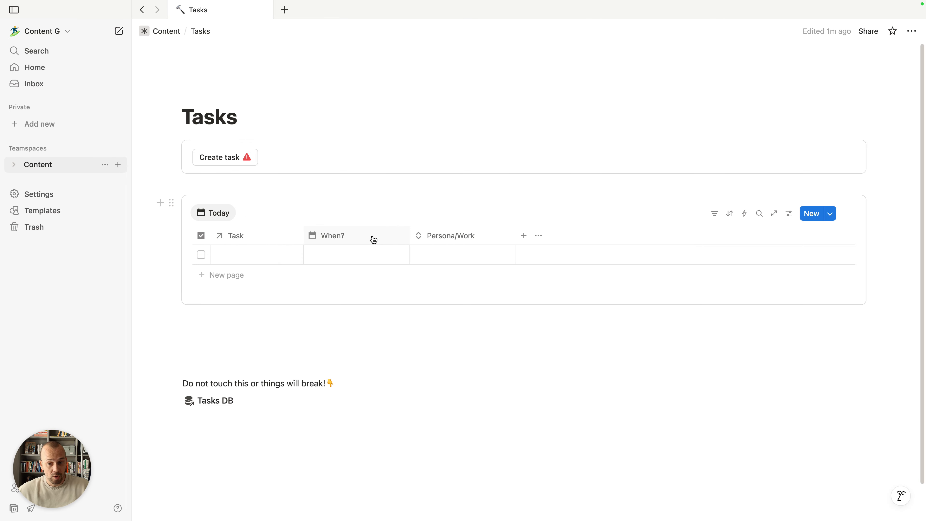
# Try hiding the When? column in the Today view, and view the original Tasks DB before returning to the Tasks page
pyautogui.click(343, 238)
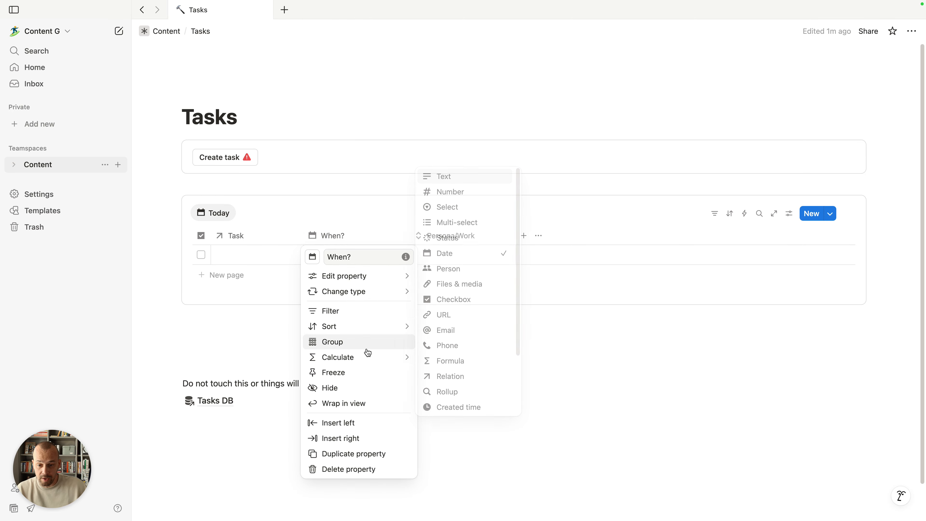
pyautogui.click(351, 389)
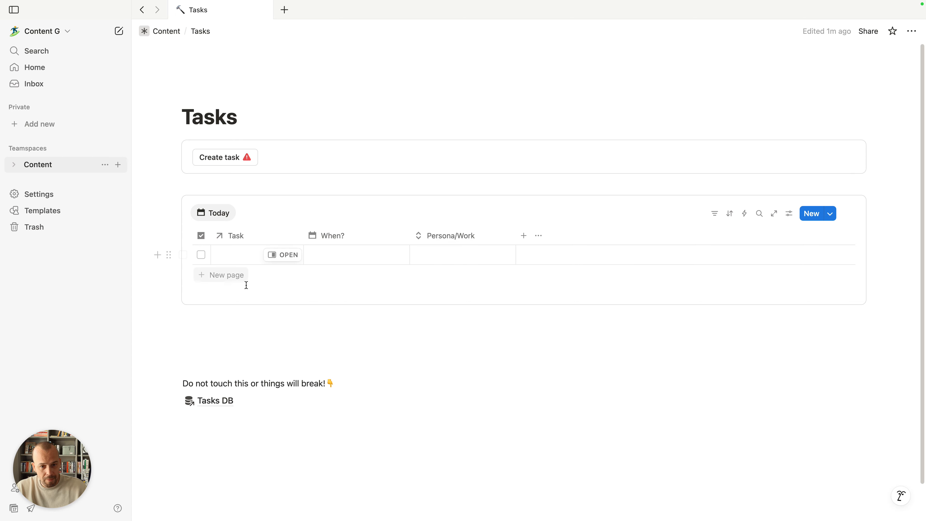
pyautogui.click(227, 406)
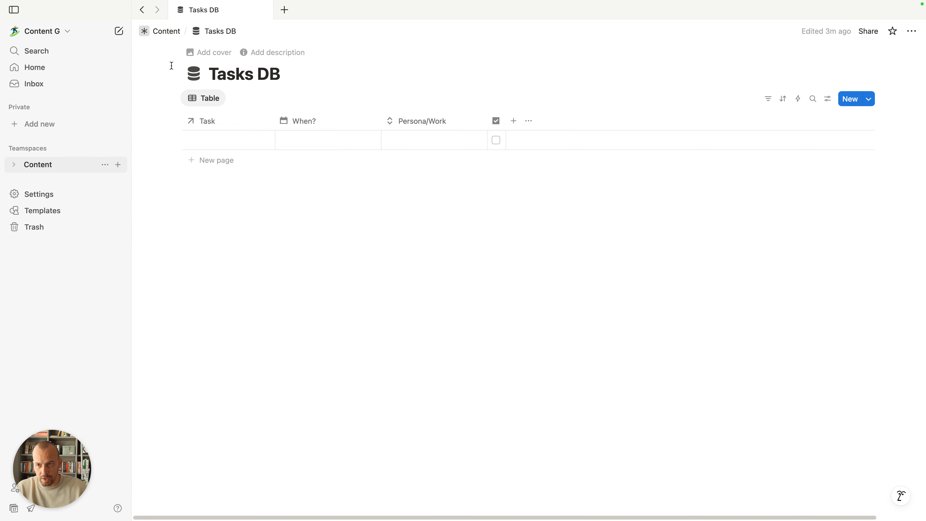
pyautogui.click(142, 11)
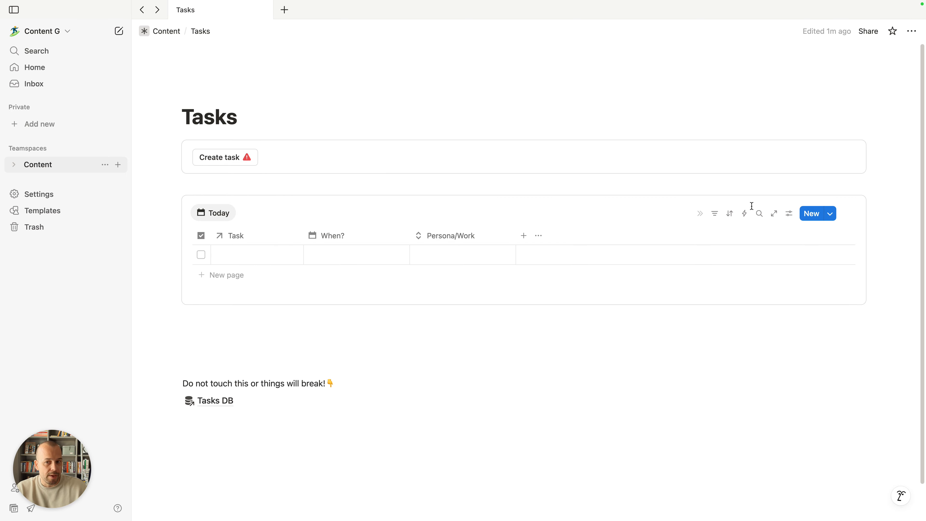
# Create a new page template for Tasks DB from the Today view
pyautogui.click(832, 215)
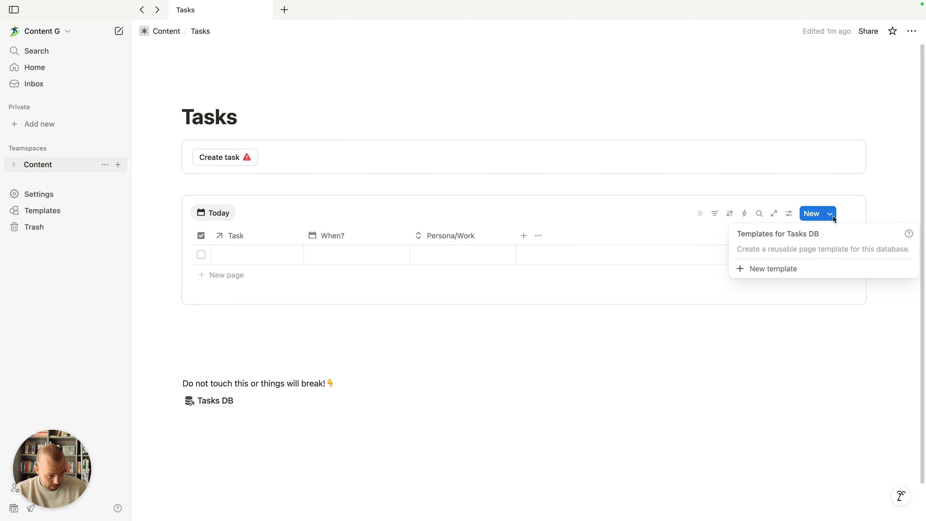
pyautogui.click(810, 271)
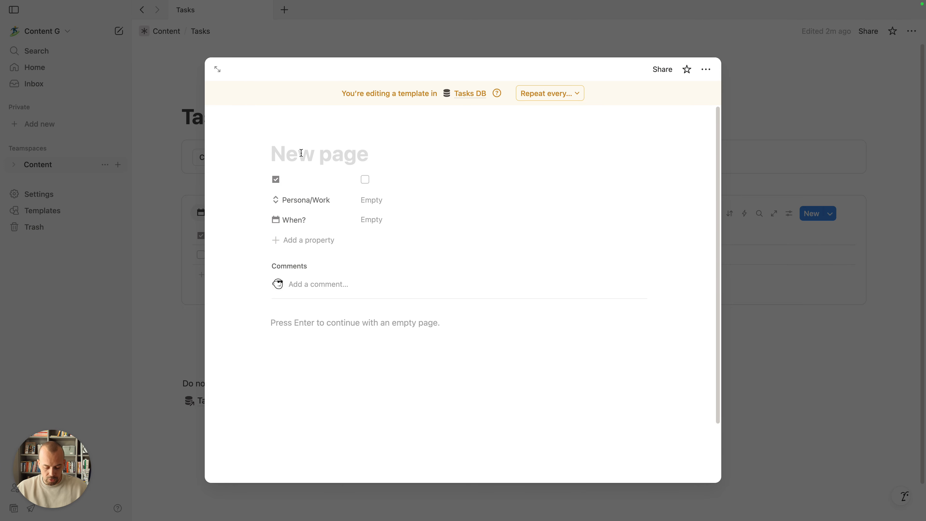
pyautogui.write('[tas')
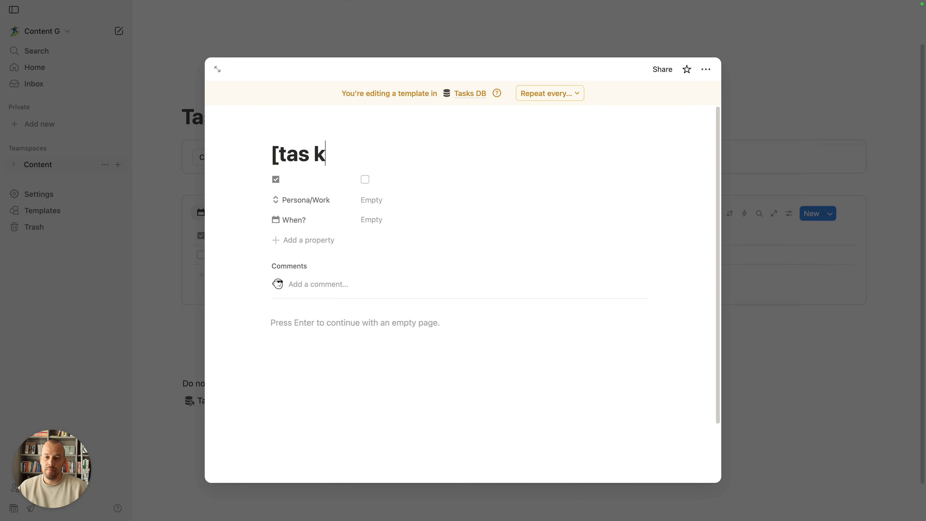
pyautogui.write('k name]')
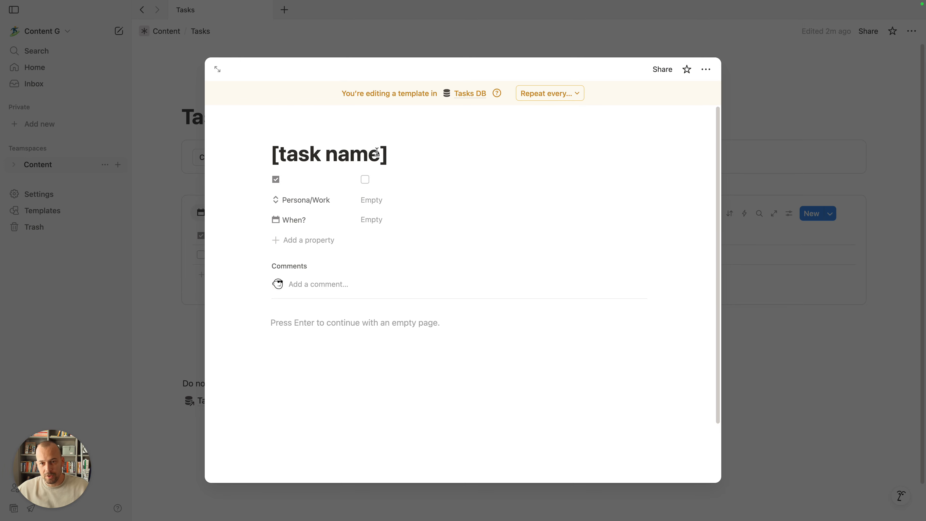
pyautogui.moveTo(414, 155); pyautogui.dragTo(256, 155)
pyautogui.press('BackSpace')
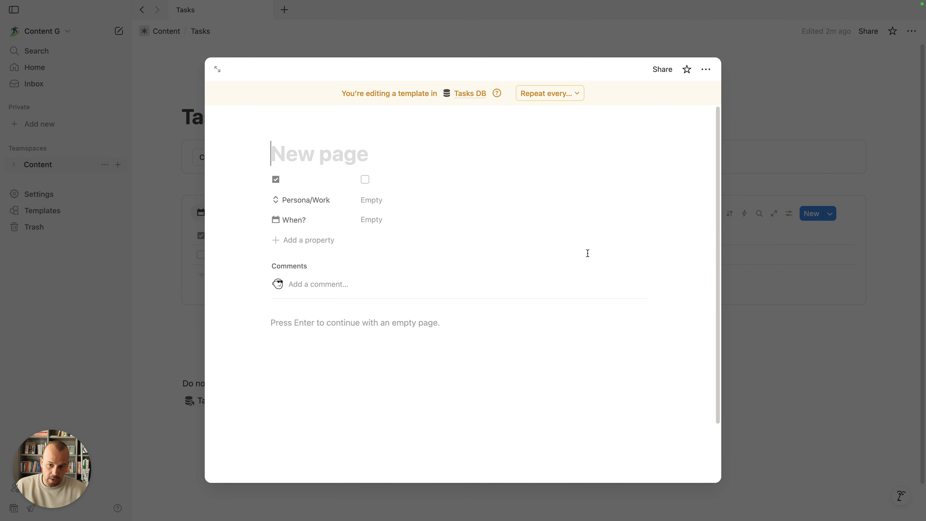
# Add a callout block to the template's body and write "Notes:" in it, followed by a new line
pyautogui.click(337, 348)
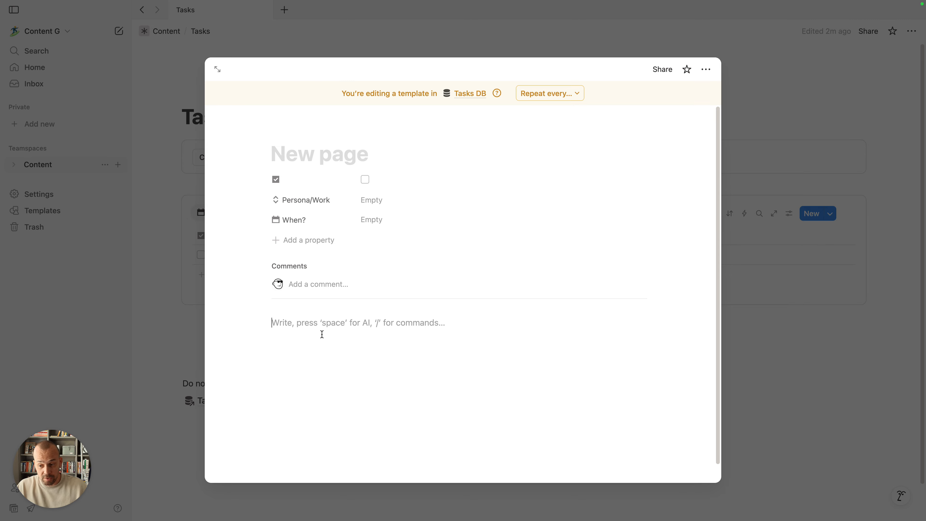
pyautogui.write('/call')
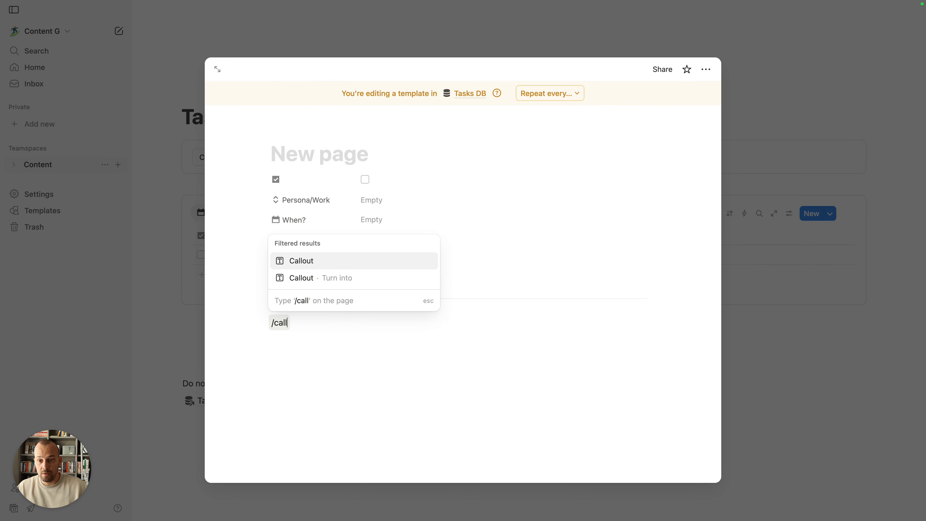
pyautogui.press('Return')
pyautogui.write('Some')
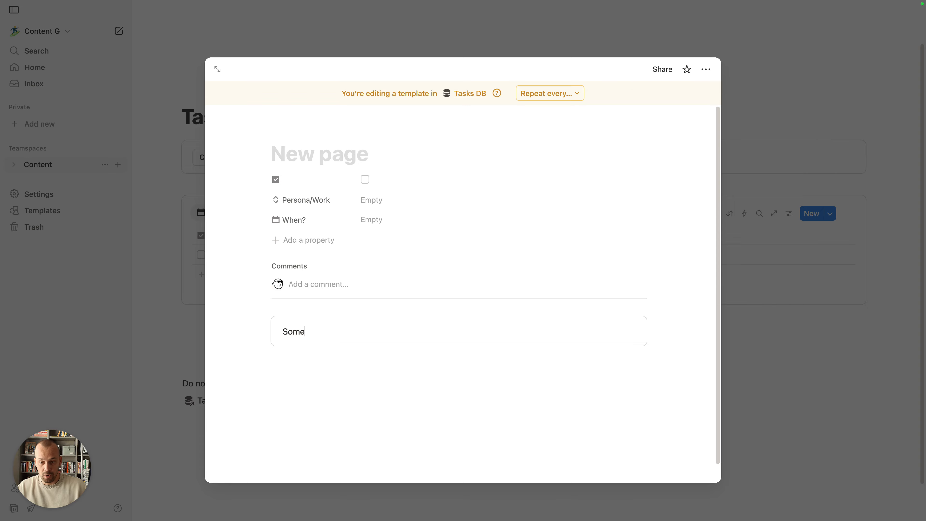
pyautogui.press('BackSpace')
pyautogui.press('BackSpace')
pyautogui.press('BackSpace')
pyautogui.press('BackSpace')
pyautogui.write('Notes:')
pyautogui.press('Return')
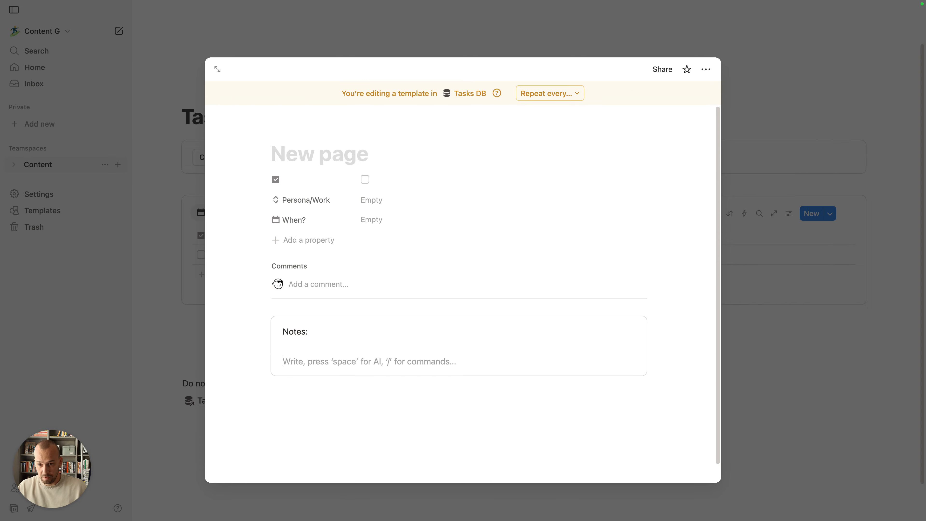
# Add a bulleted list with the items 1, 2 and 3 below "Notes:" inside the callout, and end the list
pyautogui.write('/bull')
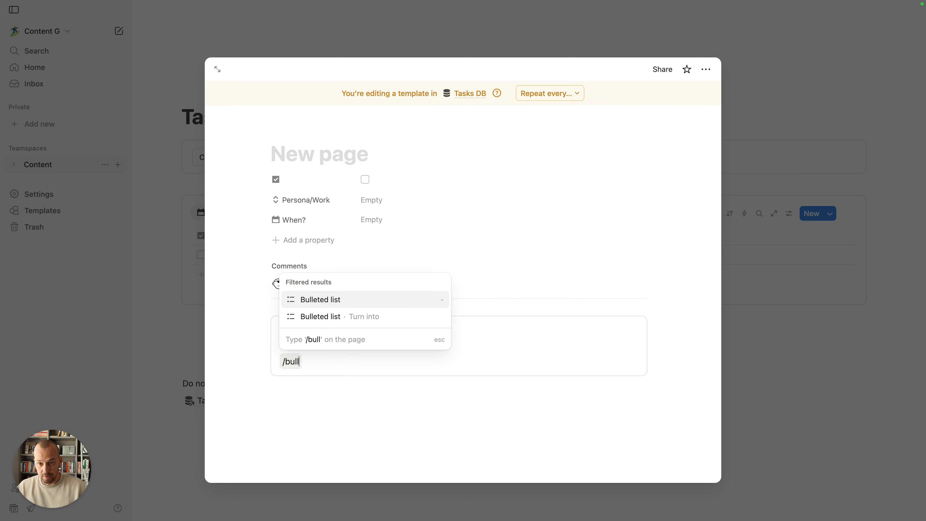
pyautogui.press('Return')
pyautogui.write('1')
pyautogui.press('Return')
pyautogui.write('2')
pyautogui.press('Return')
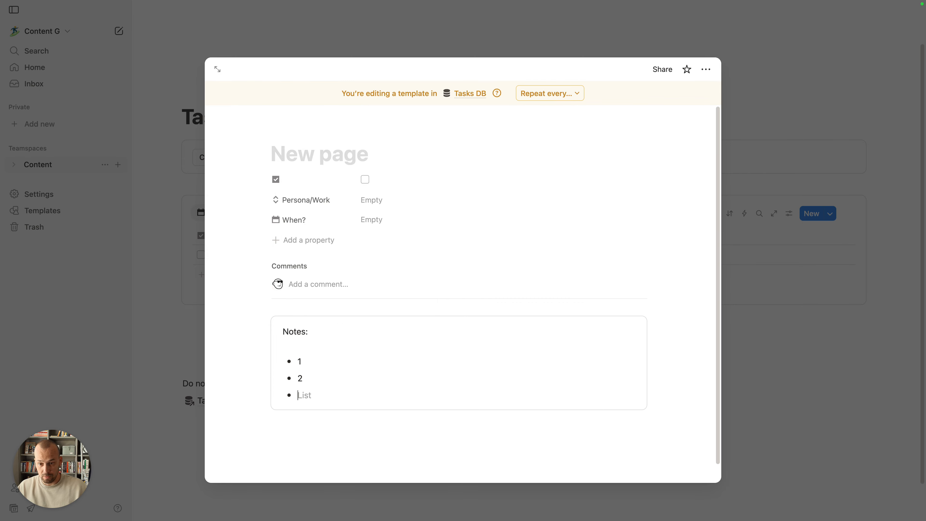
pyautogui.write('3')
pyautogui.press('Return')
pyautogui.press('BackSpace')
# Delete the placeholder numbers from all three bullets while keeping the bullets
pyautogui.click(319, 396)
pyautogui.press('BackSpace')
pyautogui.click(310, 378)
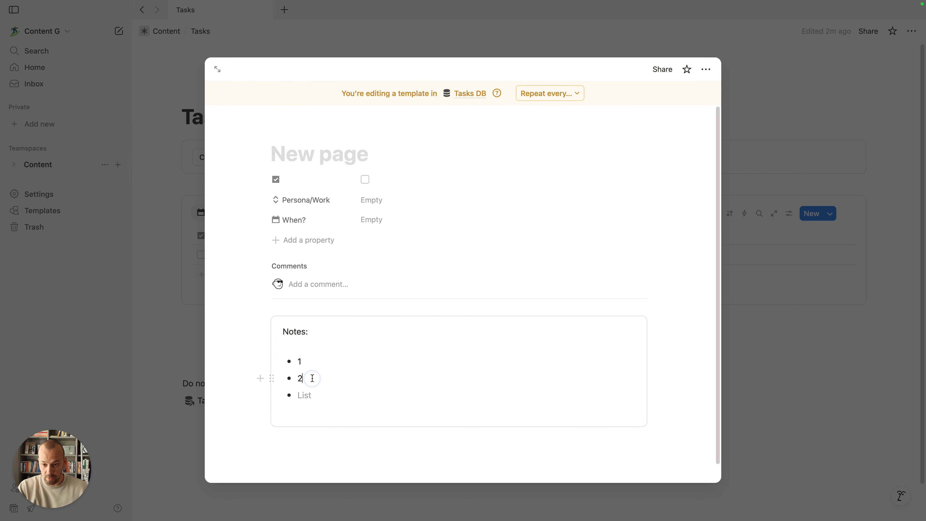
pyautogui.press('BackSpace')
pyautogui.click(310, 360)
pyautogui.press('BackSpace')
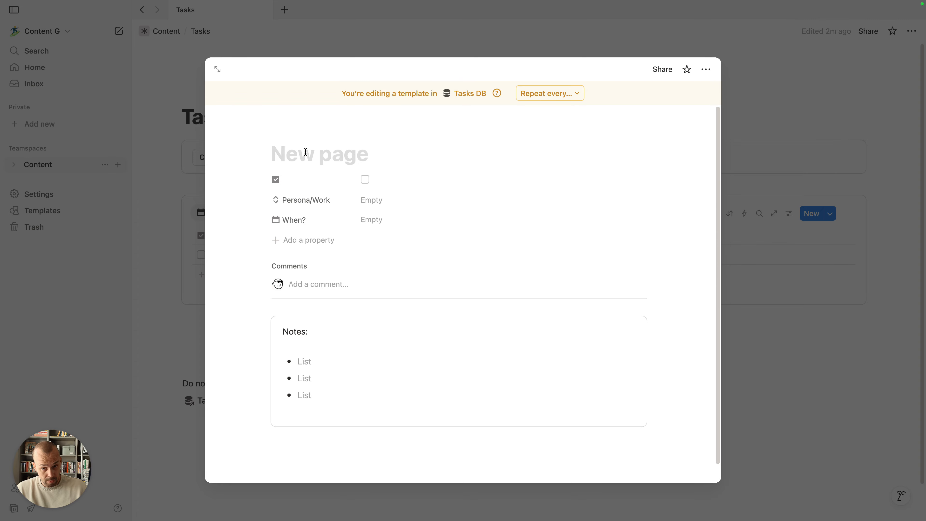
# Close the template and configure the Create task button to add a page to Tasks DB using the New page template
pyautogui.click(883, 371)
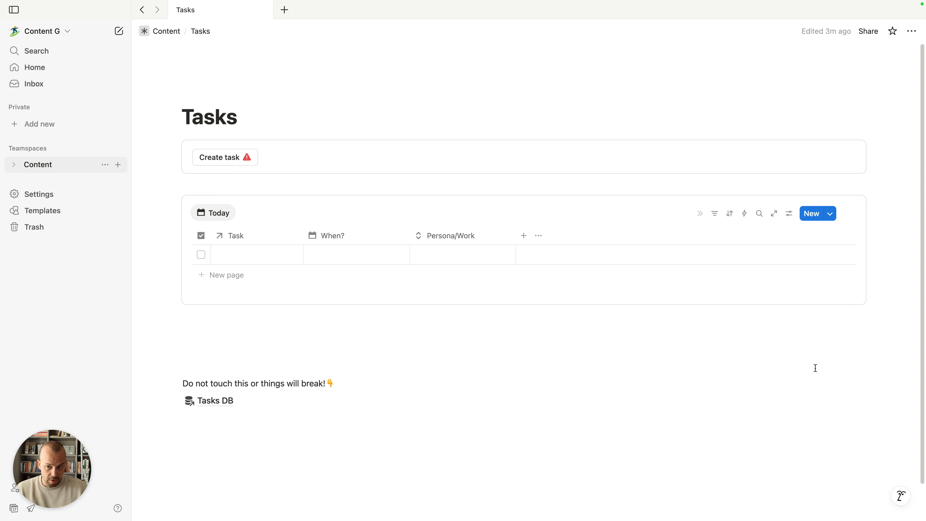
pyautogui.moveTo(271, 167)
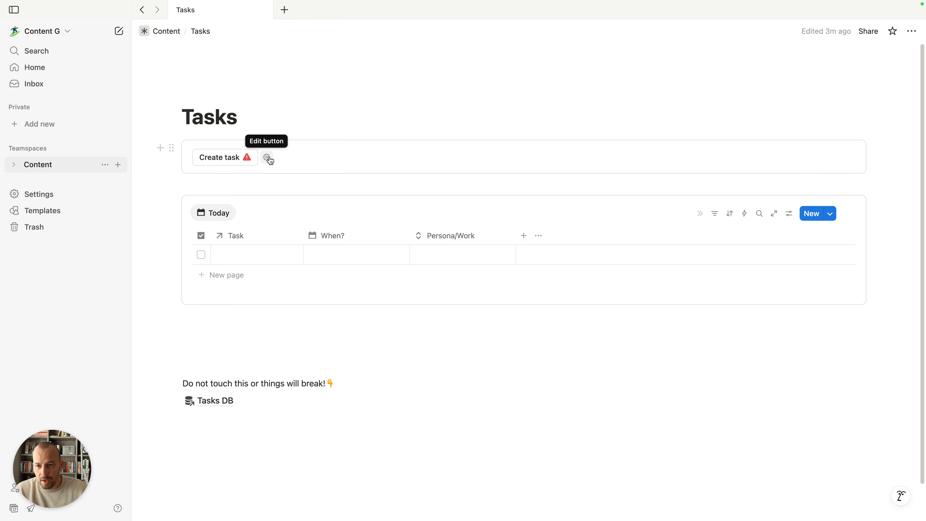
pyautogui.click(266, 159)
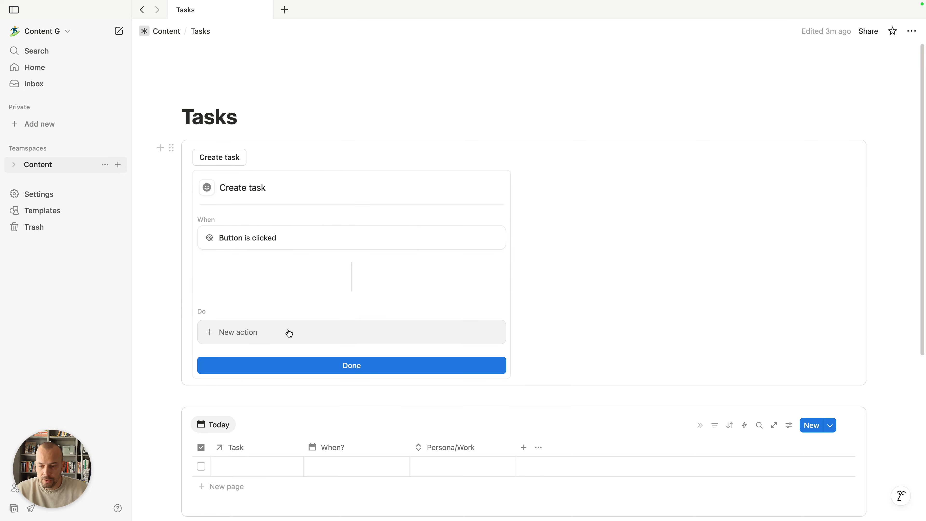
pyautogui.click(266, 339)
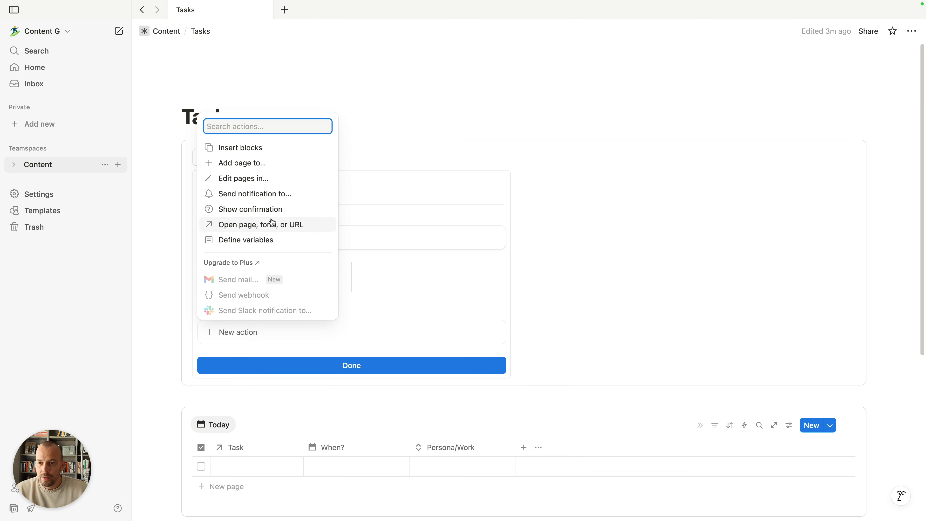
pyautogui.click(280, 164)
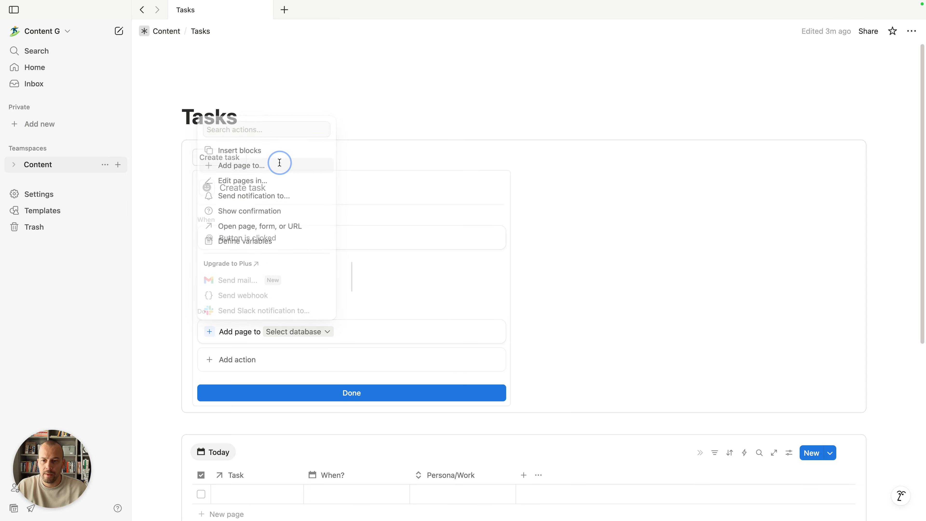
pyautogui.click(317, 332)
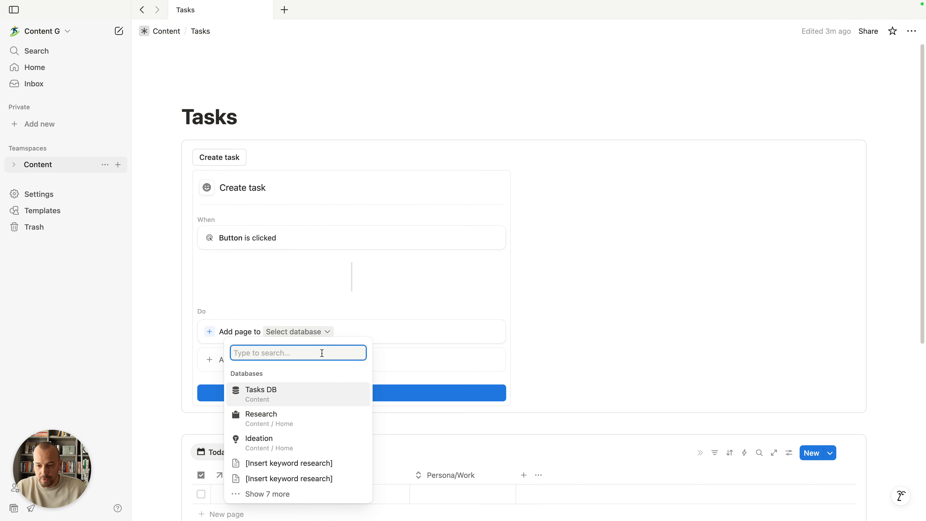
pyautogui.click(283, 203)
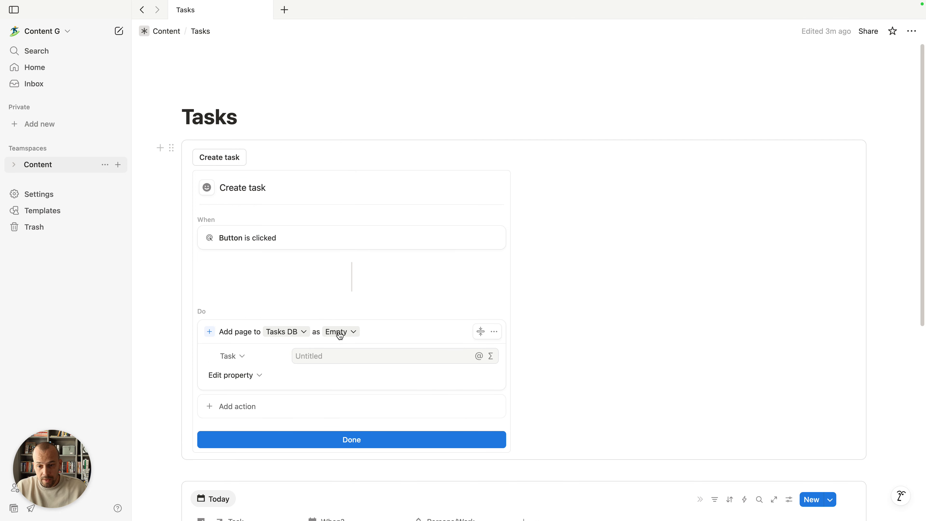
pyautogui.click(356, 334)
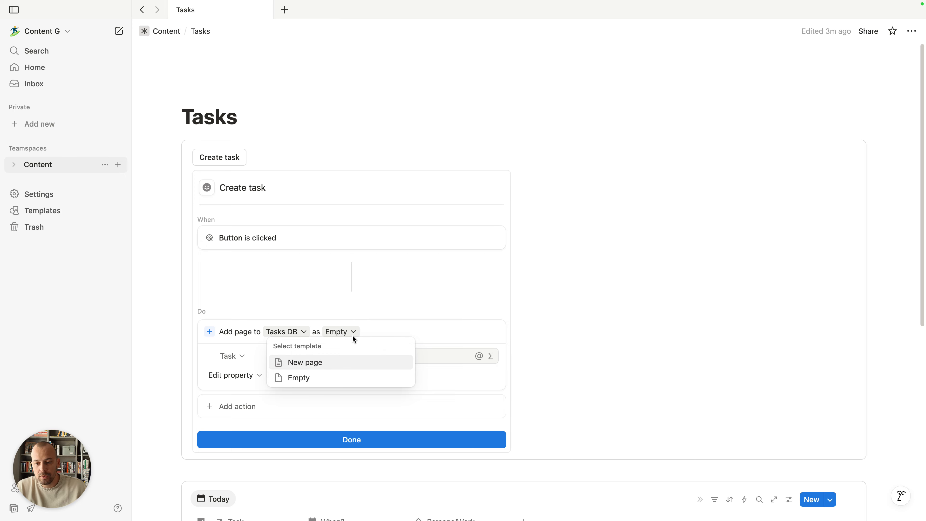
pyautogui.click(317, 367)
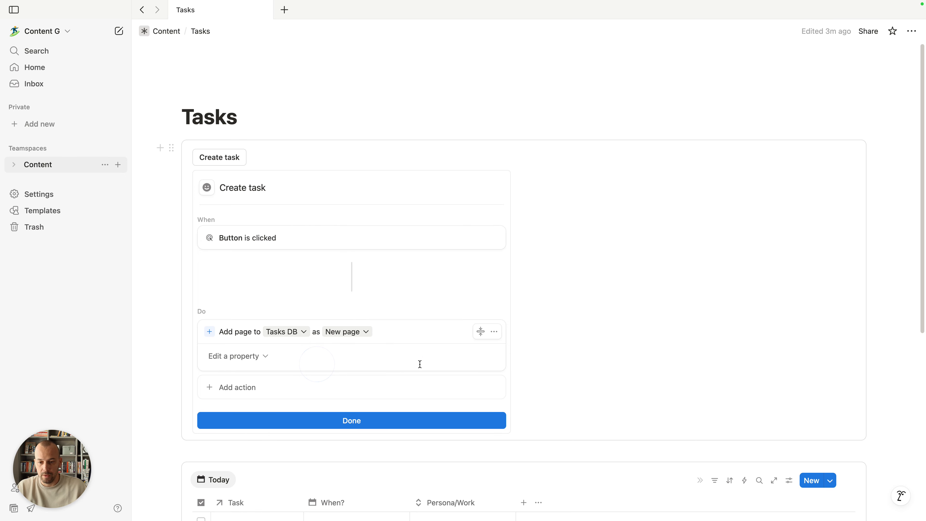
pyautogui.click(264, 361)
pyautogui.click(265, 359)
# Add a second button action that opens the added page in Side peek, and save the Create task button
pyautogui.click(253, 385)
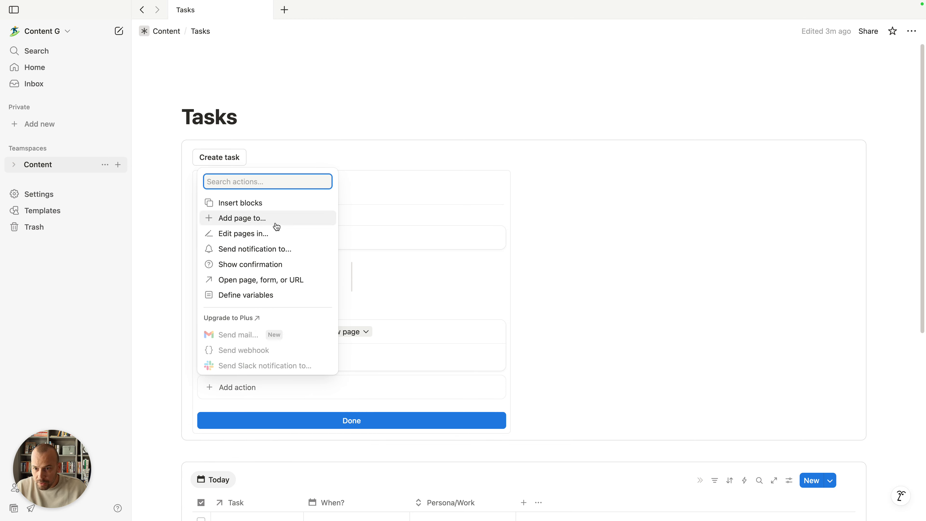
pyautogui.click(272, 282)
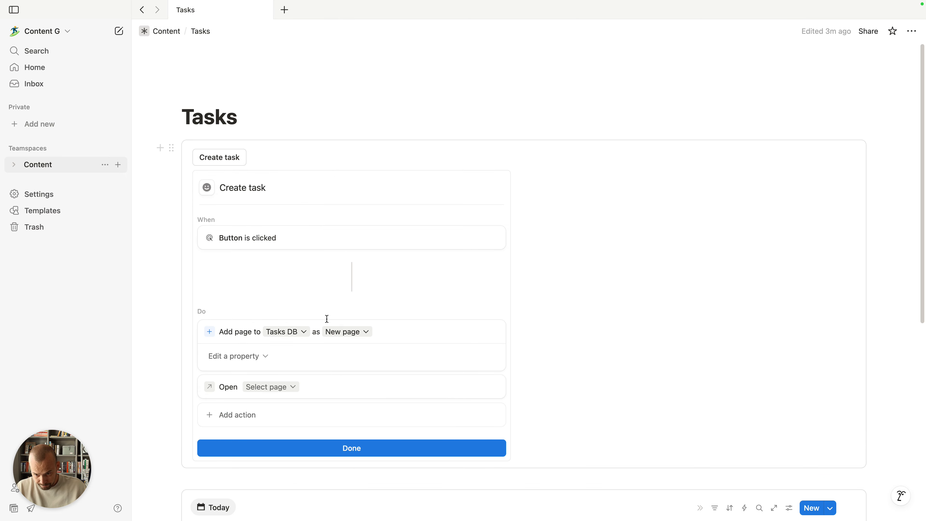
pyautogui.click(291, 388)
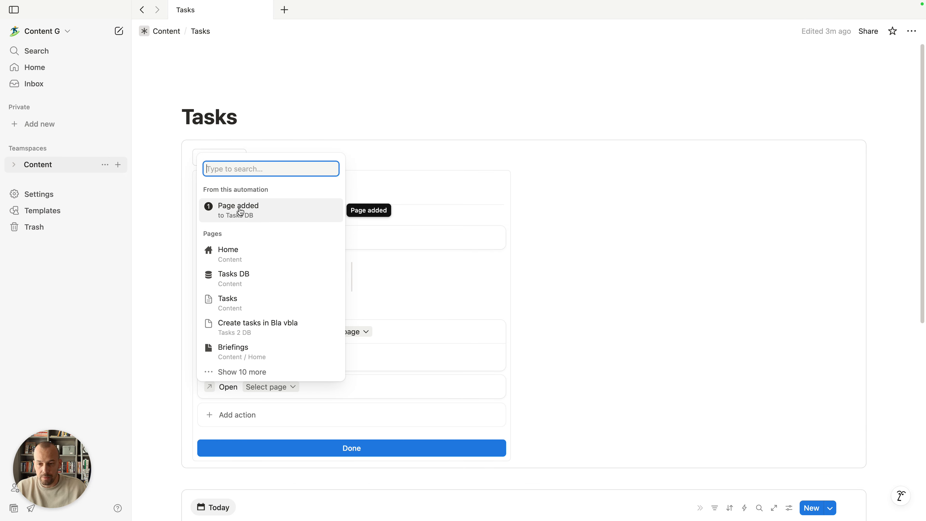
pyautogui.click(256, 209)
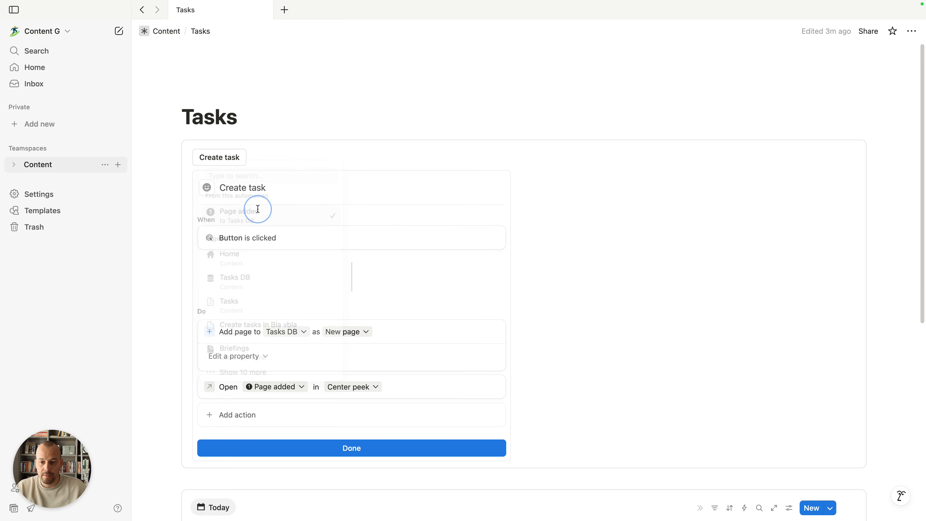
pyautogui.click(349, 389)
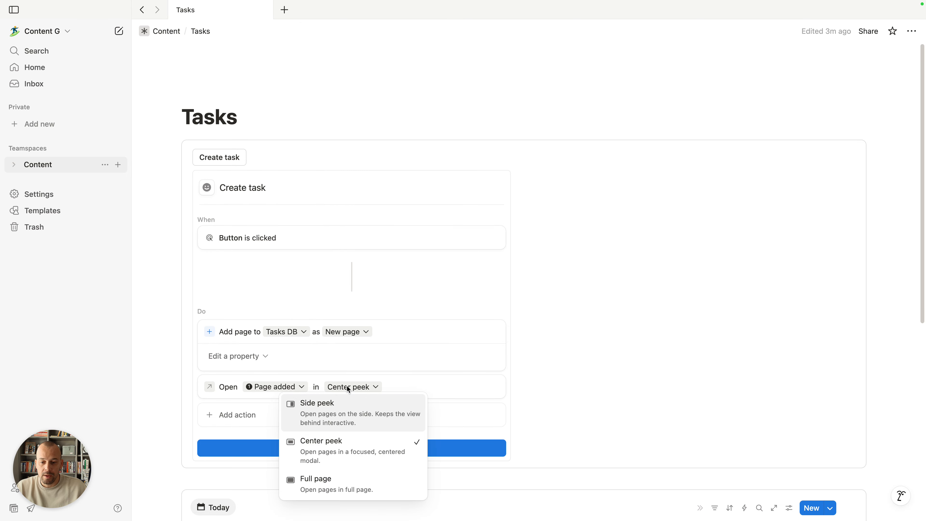
pyautogui.click(334, 408)
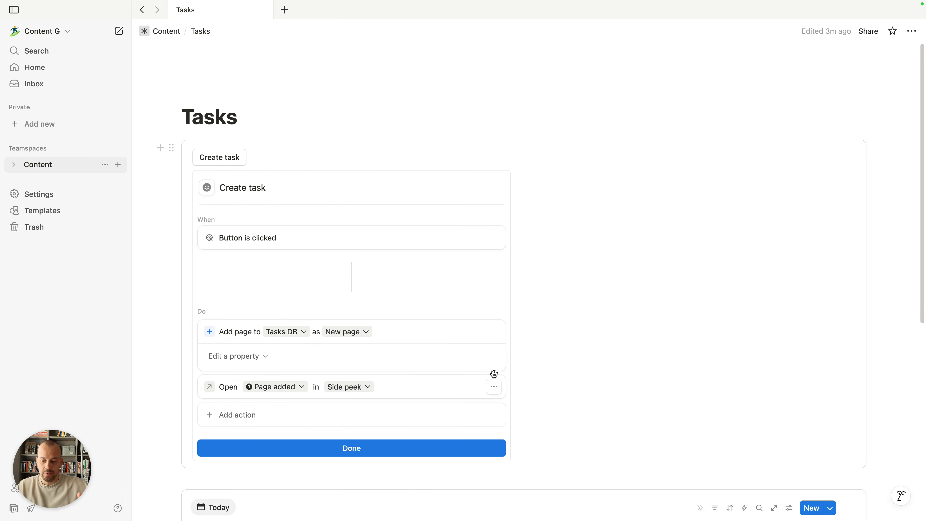
pyautogui.scroll(-5, 478, 391)
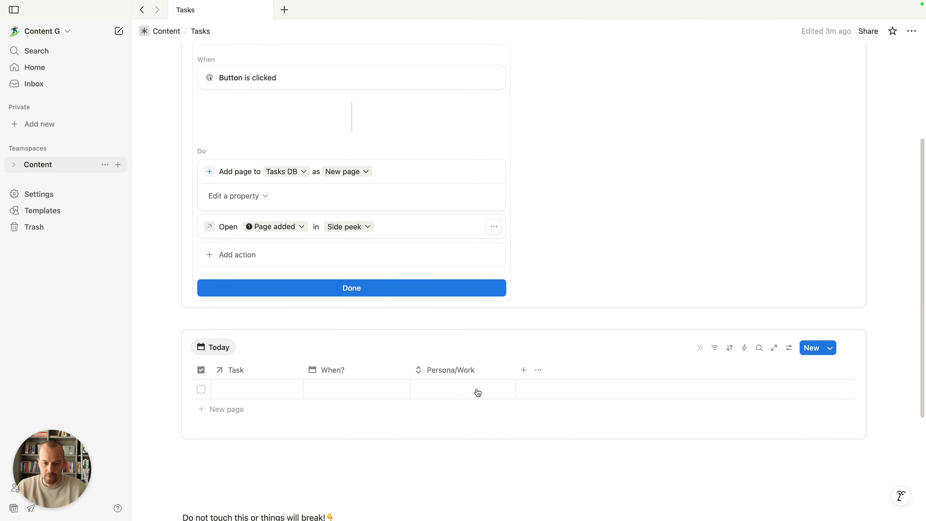
pyautogui.click(369, 296)
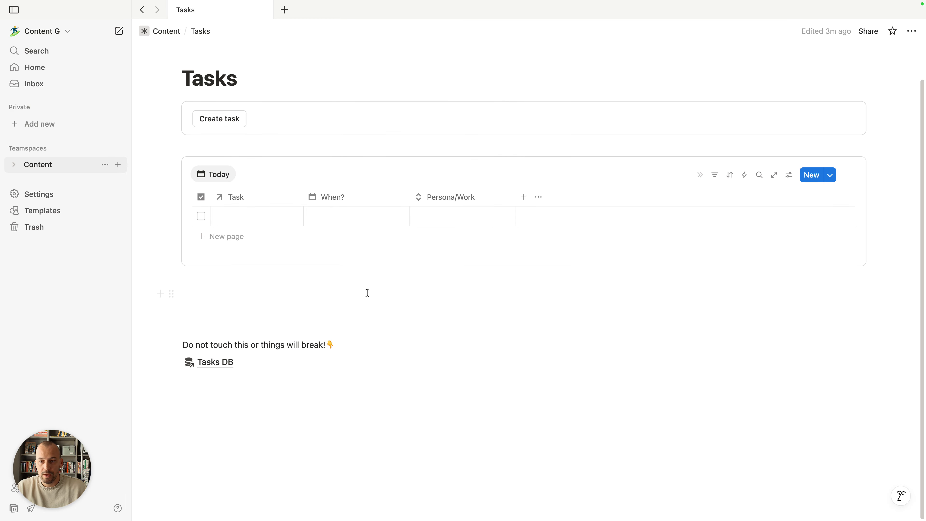
# Run the Create task button and title the new task "Create video about Notion & Tasks"
pyautogui.scroll(2, 340, 292)
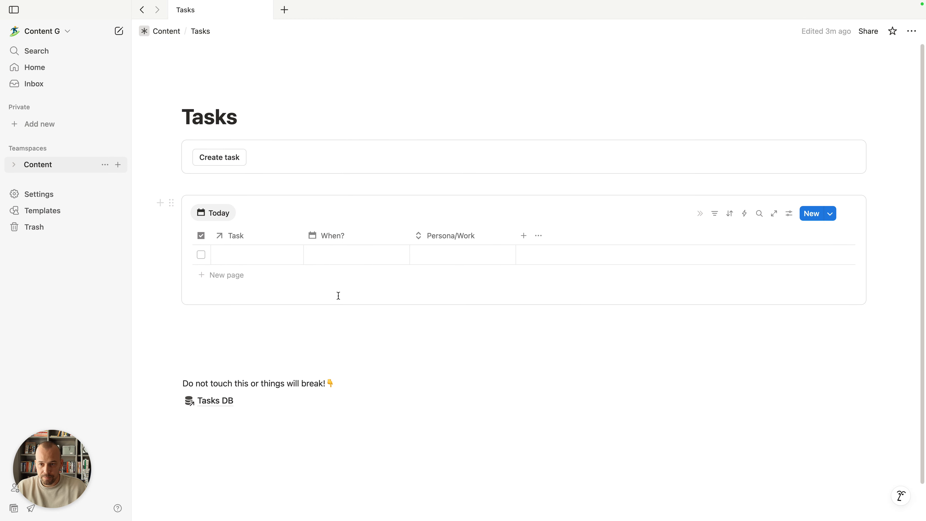
pyautogui.click(227, 160)
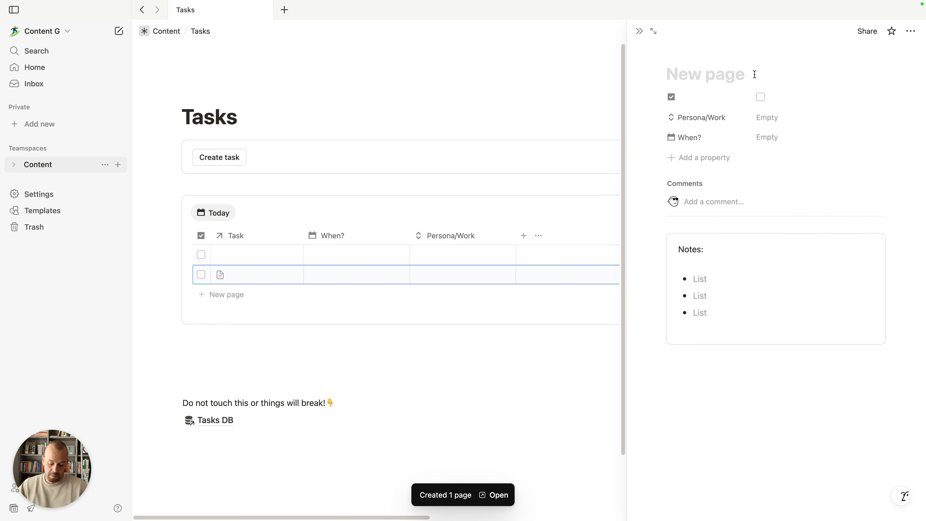
pyautogui.write('Create v')
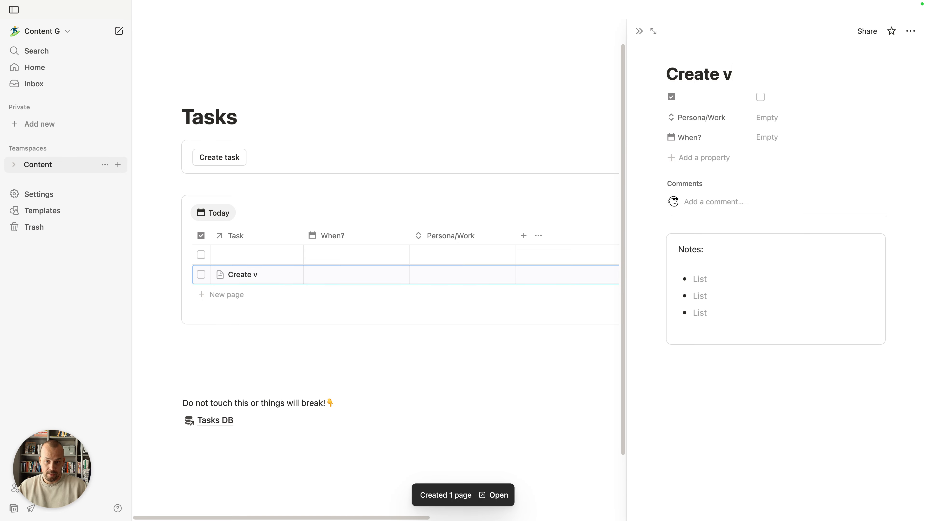
pyautogui.write('ideo about No')
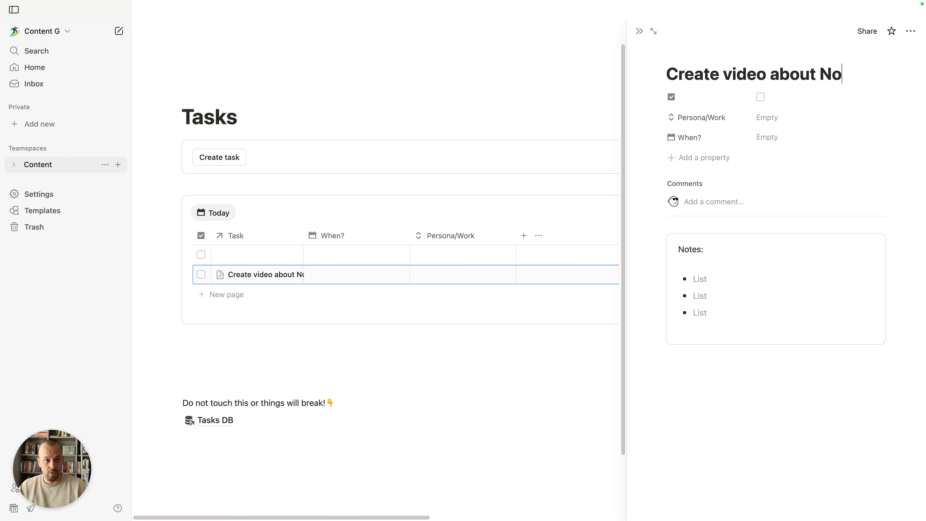
pyautogui.write('tion & ')
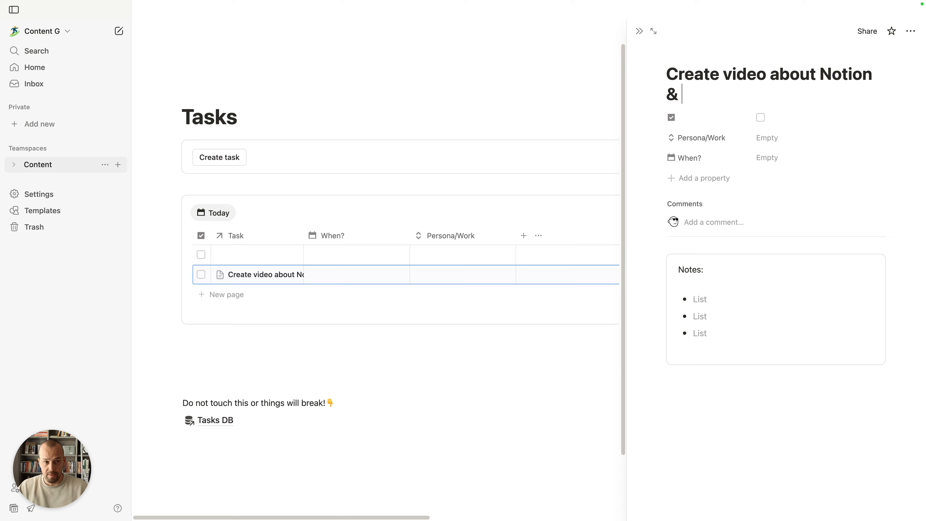
pyautogui.write('Tasks')
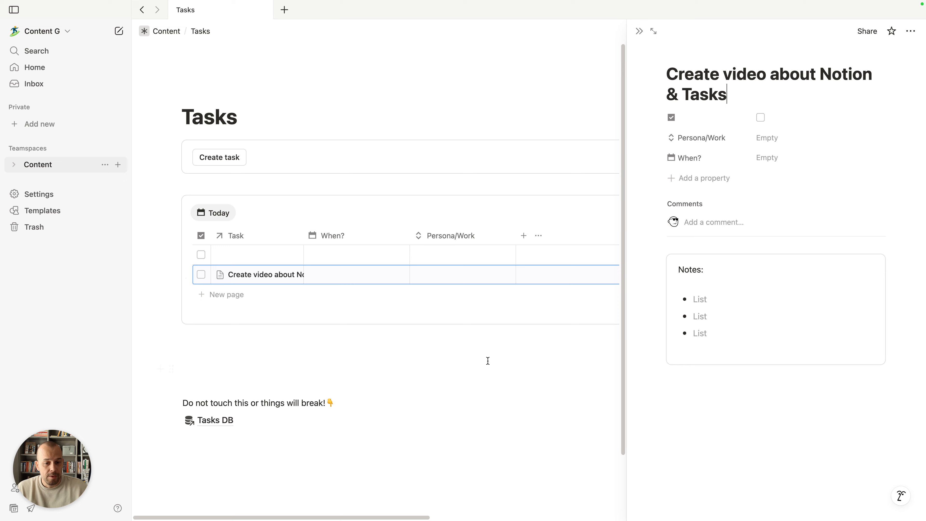
# Widen the Task column in the Today view to fit the full task title
pyautogui.click(437, 356)
pyautogui.hscroll(1, 306, 238)
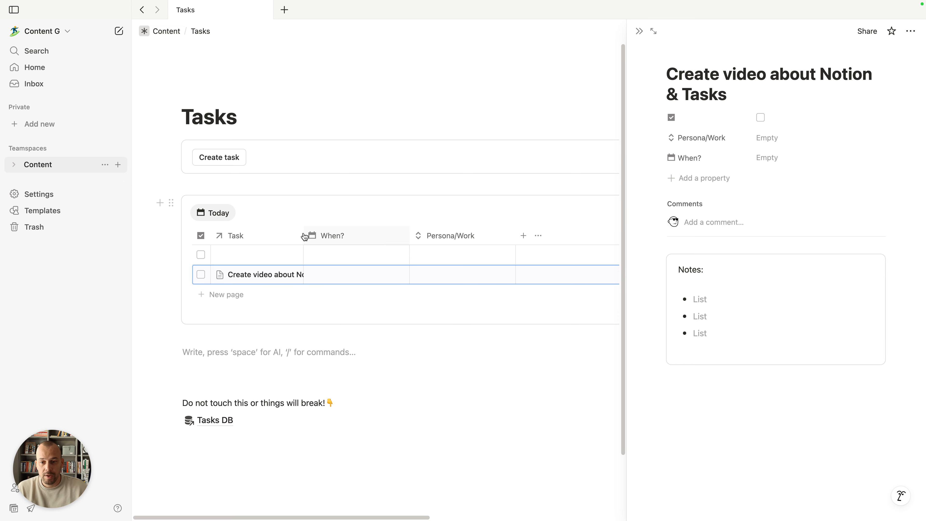
pyautogui.moveTo(301, 236); pyautogui.dragTo(352, 236)
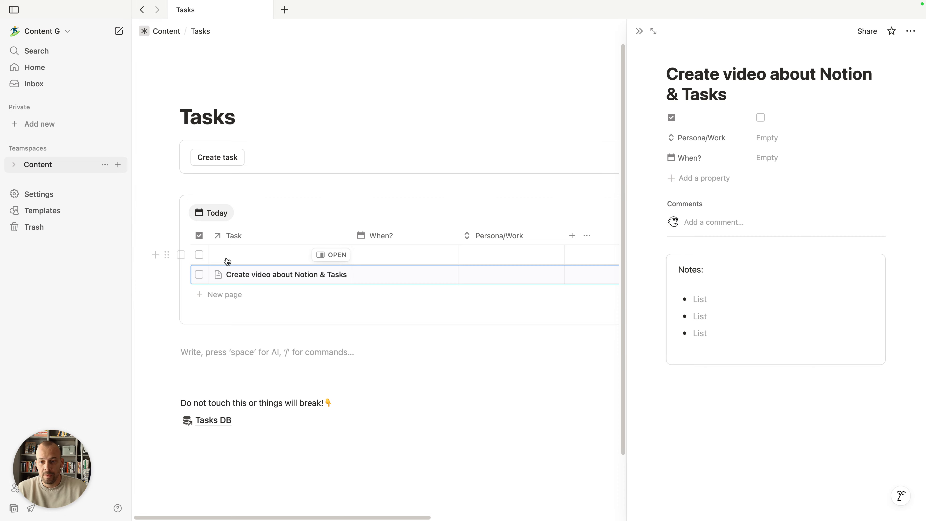
# Close the task's side peek and delete the empty row from the Today view
pyautogui.click(639, 32)
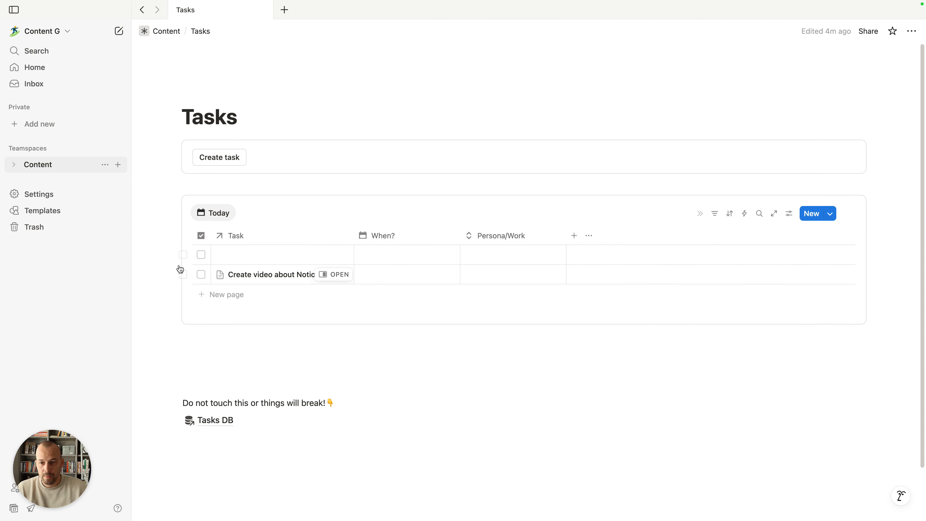
pyautogui.rightClick(279, 256)
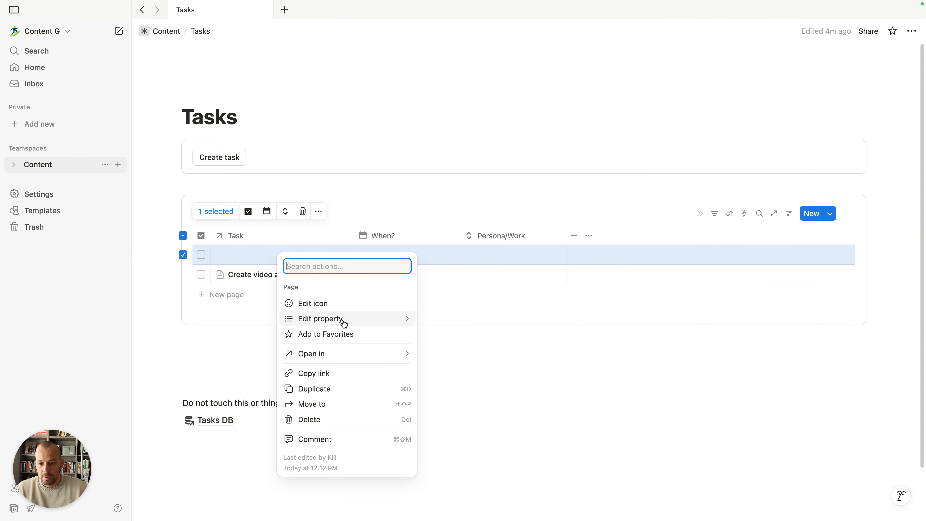
pyautogui.click(321, 423)
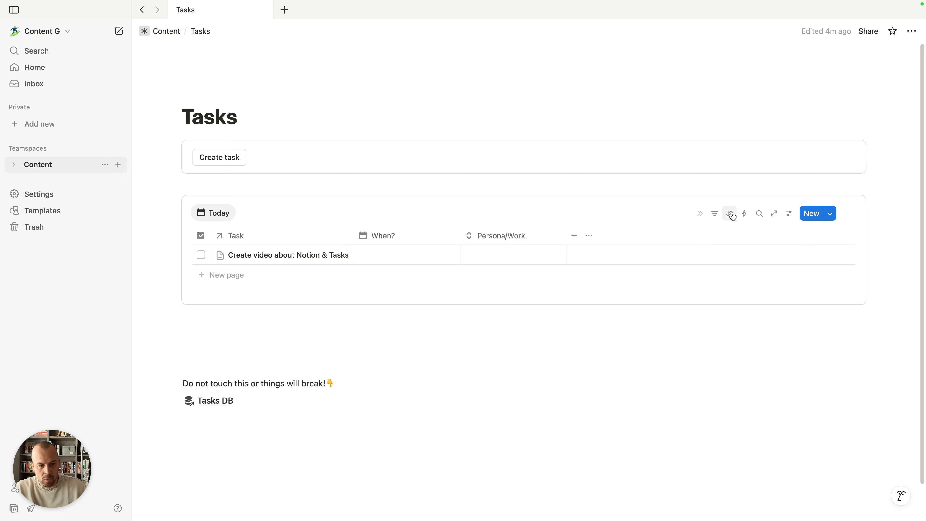
# Filter the Today view by When? with the start date relative to today, set to This day
pyautogui.click(716, 216)
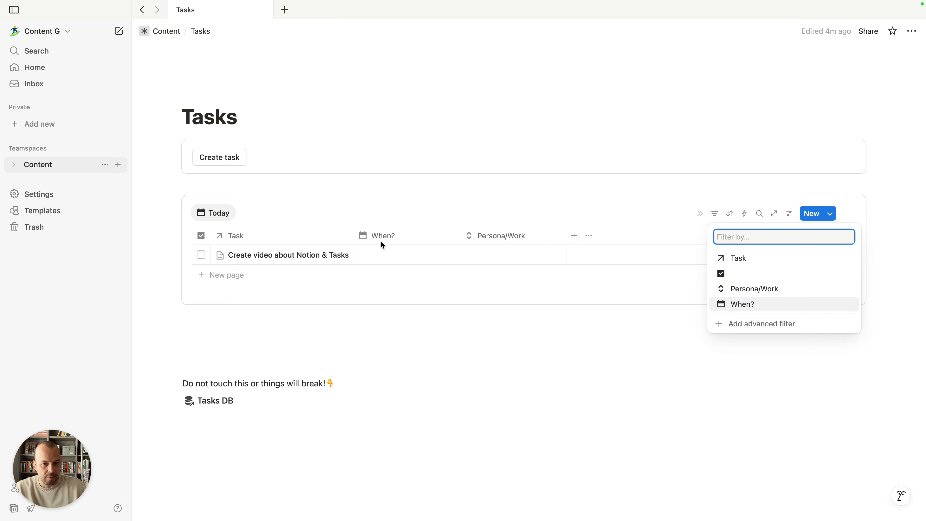
pyautogui.click(761, 309)
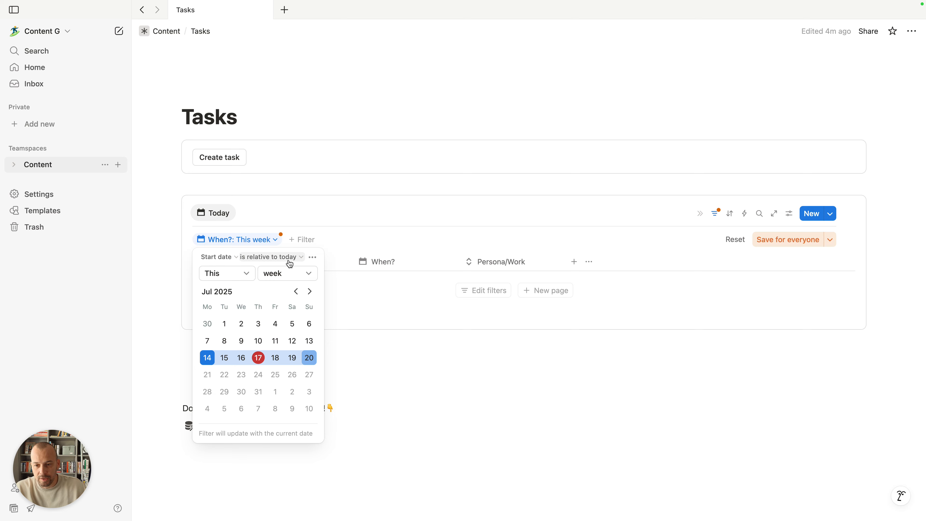
pyautogui.click(299, 260)
pyautogui.click(220, 262)
pyautogui.click(293, 279)
pyautogui.click(292, 294)
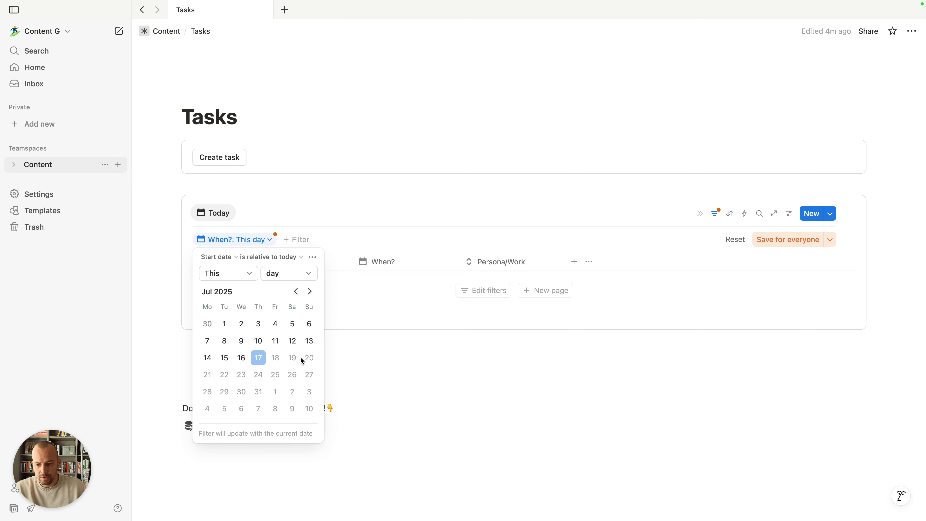
pyautogui.click(401, 351)
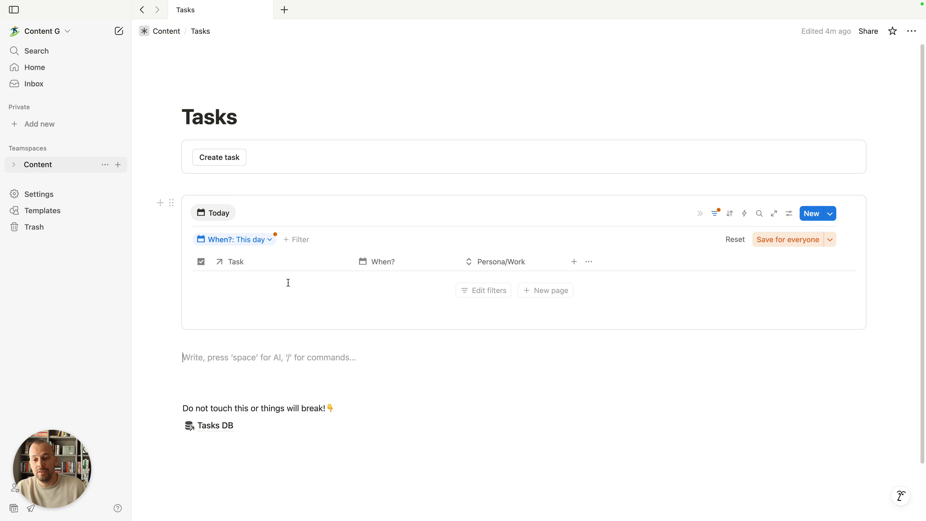
# Save the Today view's filter for everyone and hide the filter bar
pyautogui.click(700, 211)
pyautogui.click(787, 240)
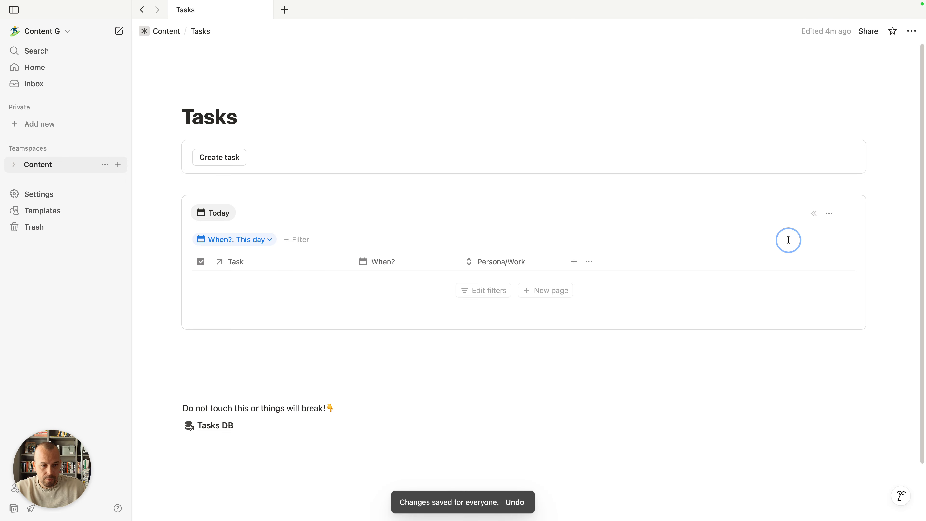
pyautogui.click(813, 214)
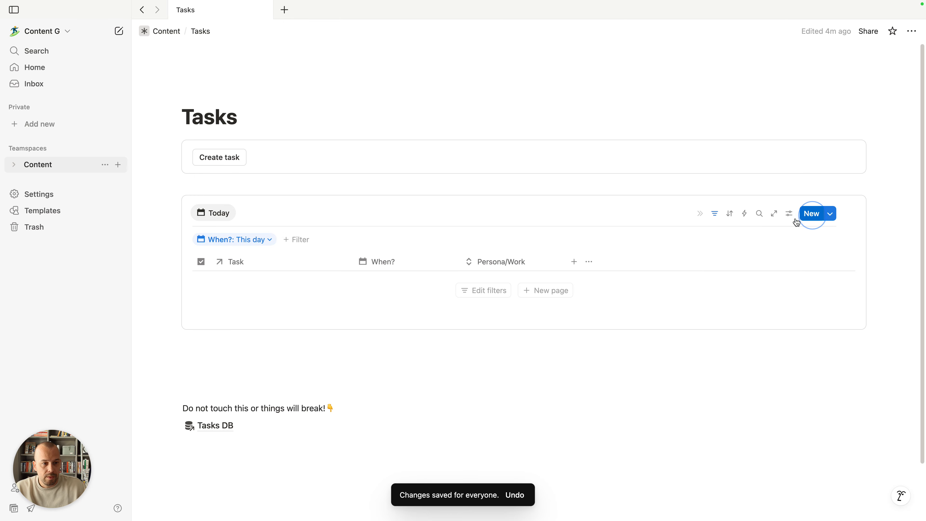
pyautogui.click(715, 216)
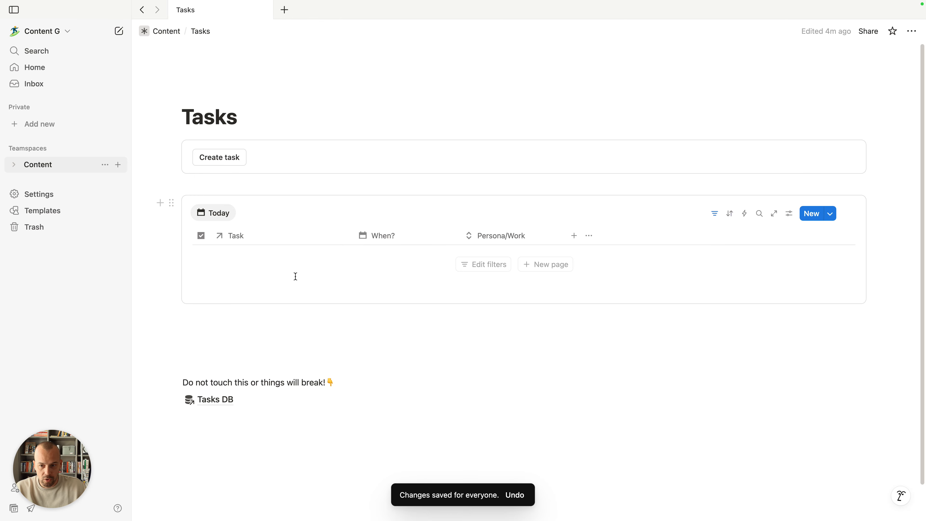
# Create a task titled "Test test" with When? set to July 17, 2025, and close its side peek
pyautogui.click(204, 161)
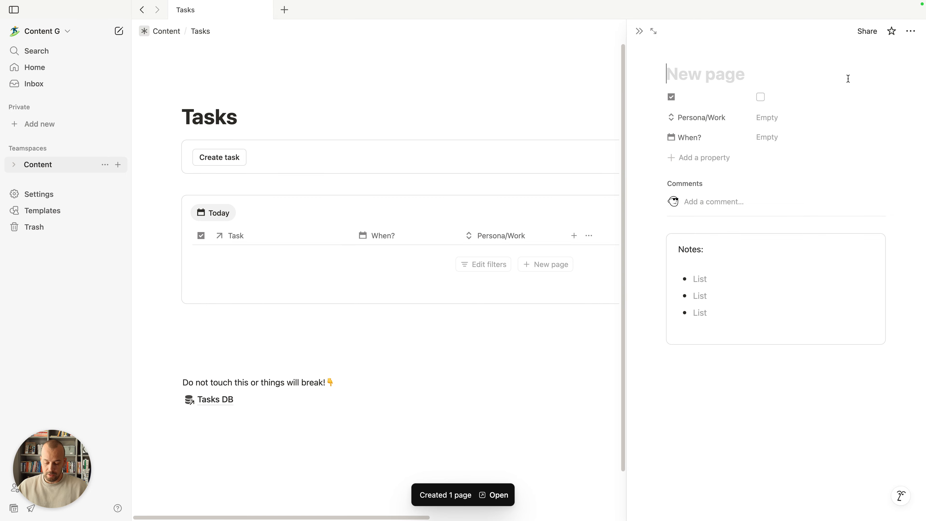
pyautogui.write('Test test')
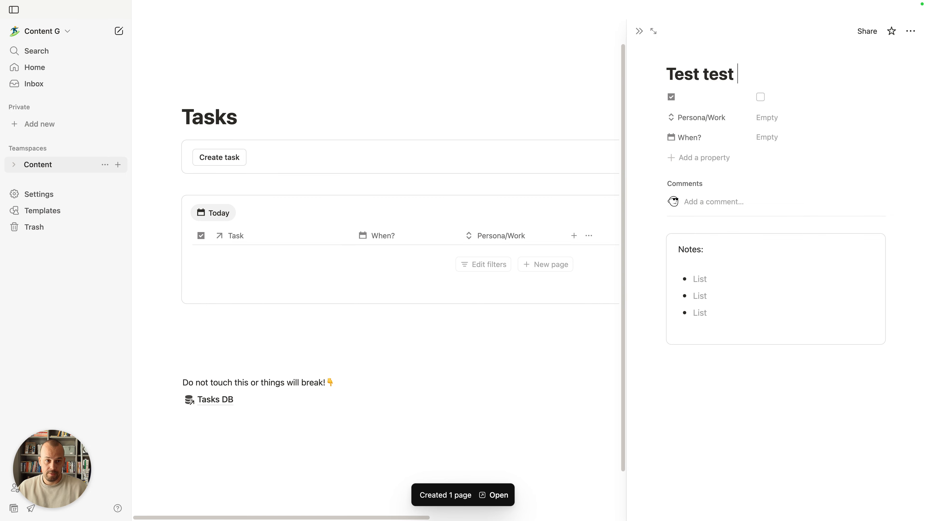
pyautogui.click(804, 138)
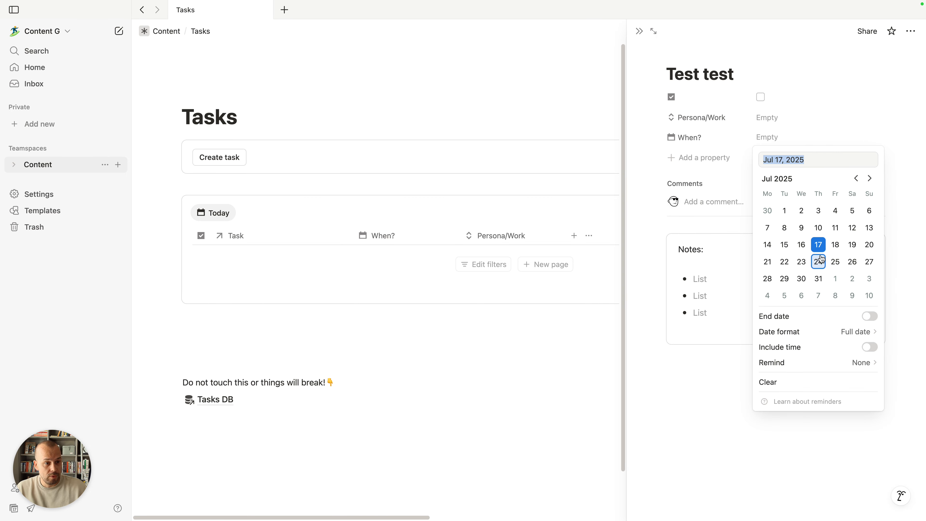
pyautogui.click(818, 247)
pyautogui.click(319, 338)
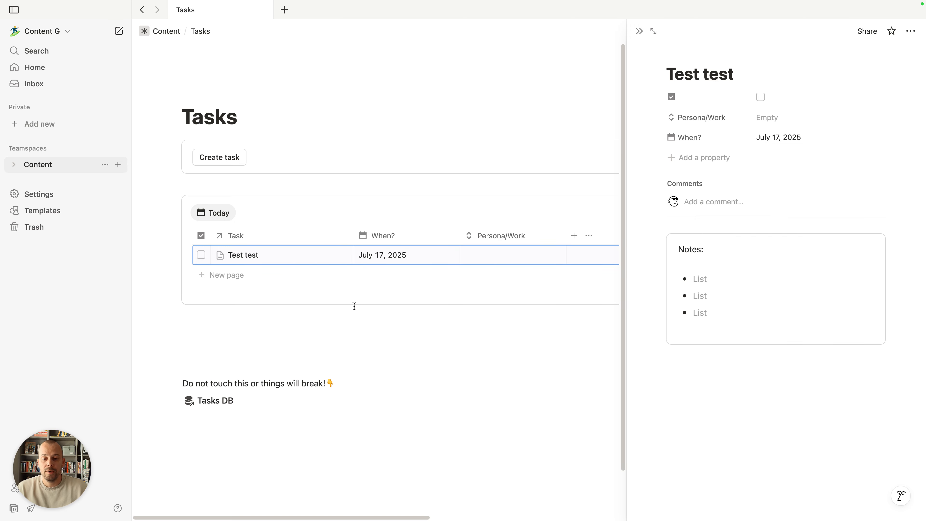
pyautogui.click(639, 32)
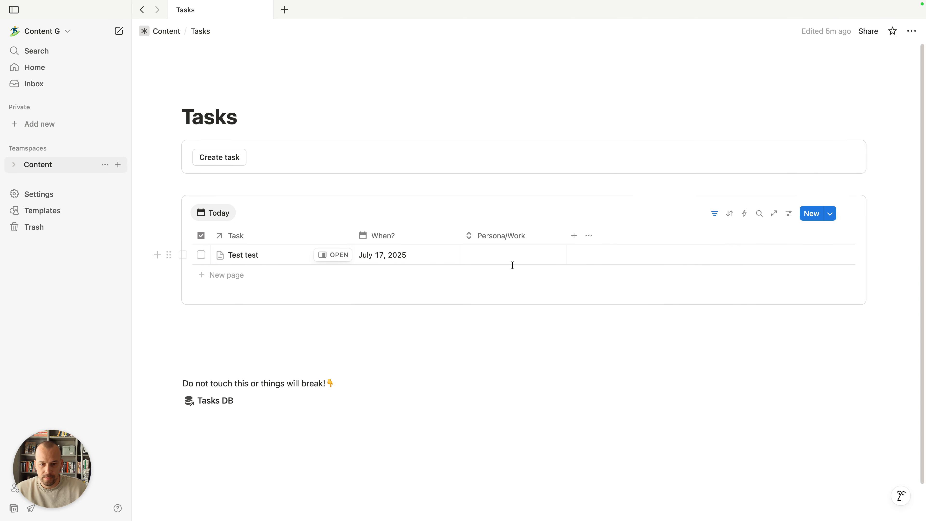
# Set the Persona/Work property of the "Test test" task to Personal
pyautogui.click(539, 256)
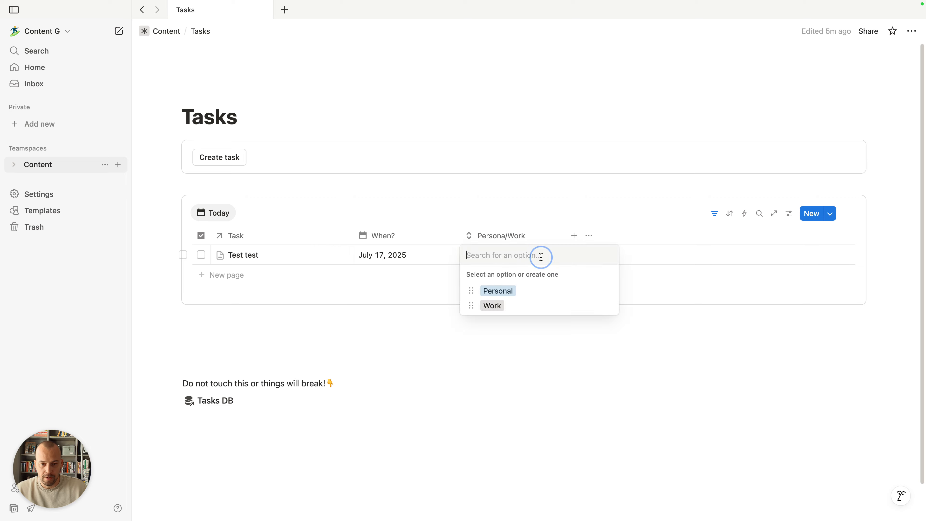
pyautogui.click(511, 293)
pyautogui.click(392, 283)
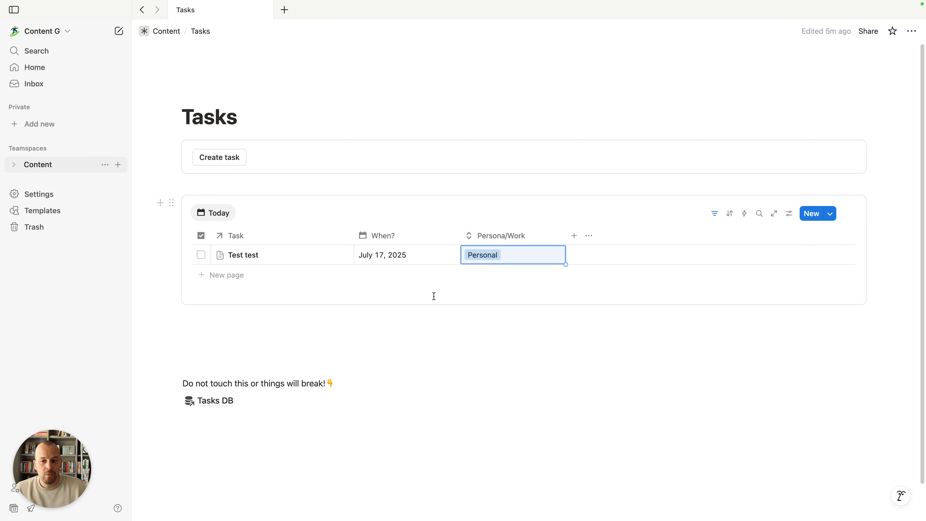
# Duplicate the Today view and name the copy "This week"
pyautogui.click(220, 219)
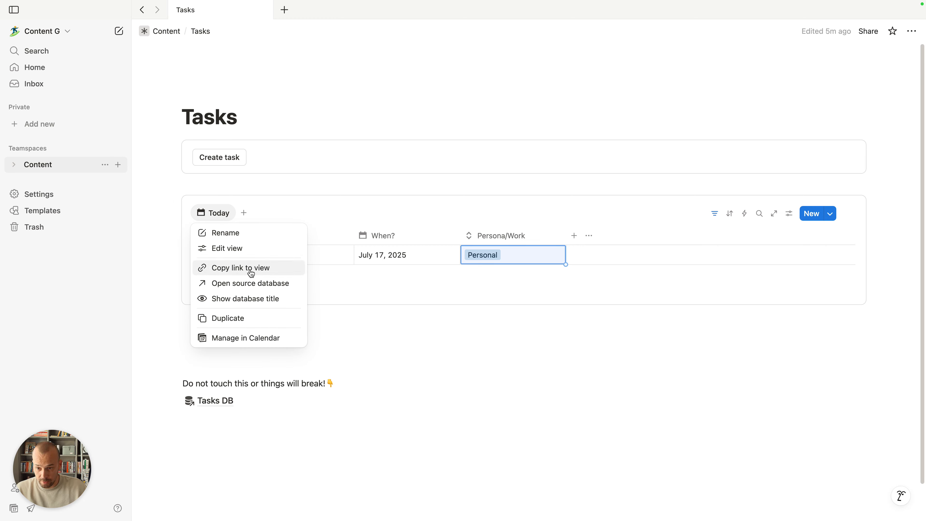
pyautogui.click(244, 319)
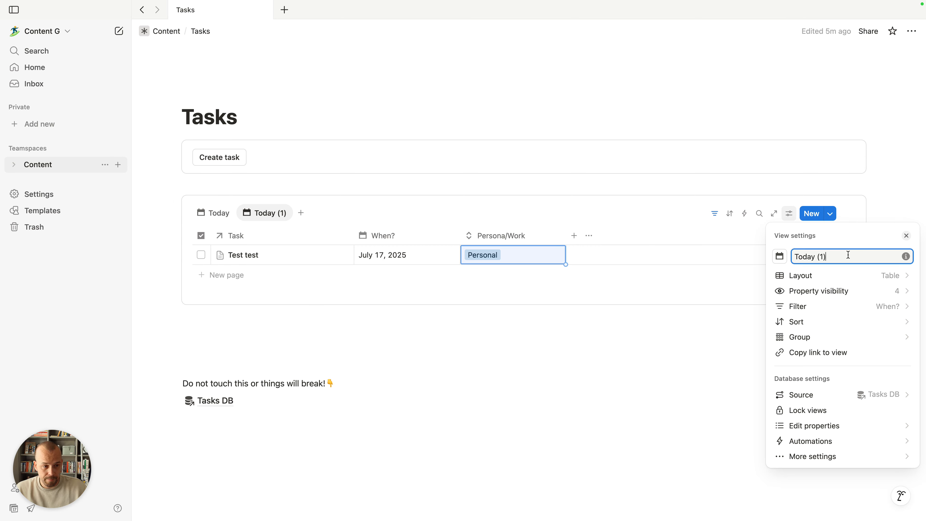
pyautogui.moveTo(847, 255); pyautogui.dragTo(770, 255)
pyautogui.press('BackSpace')
pyautogui.write('This week')
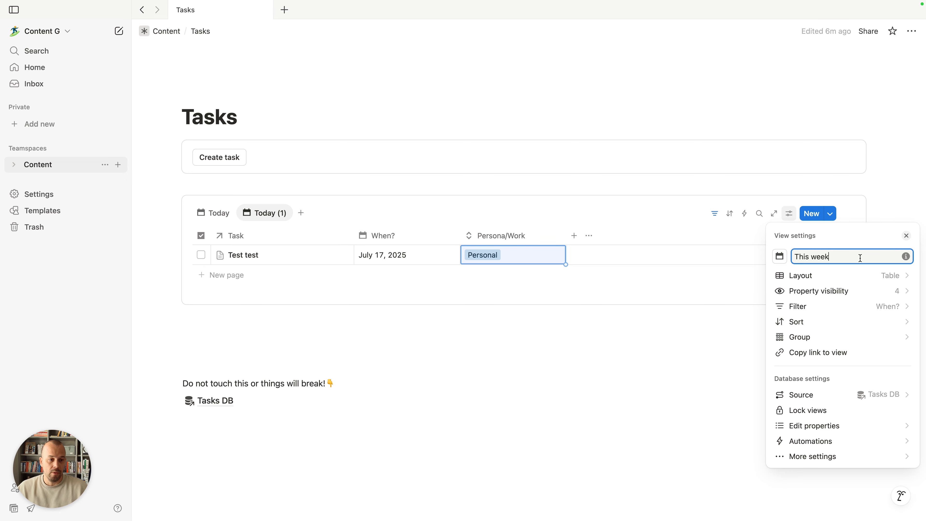
# Rename the duplicated view "Someday" and give it the filled calendar grid icon
pyautogui.tripleClick(802, 259)
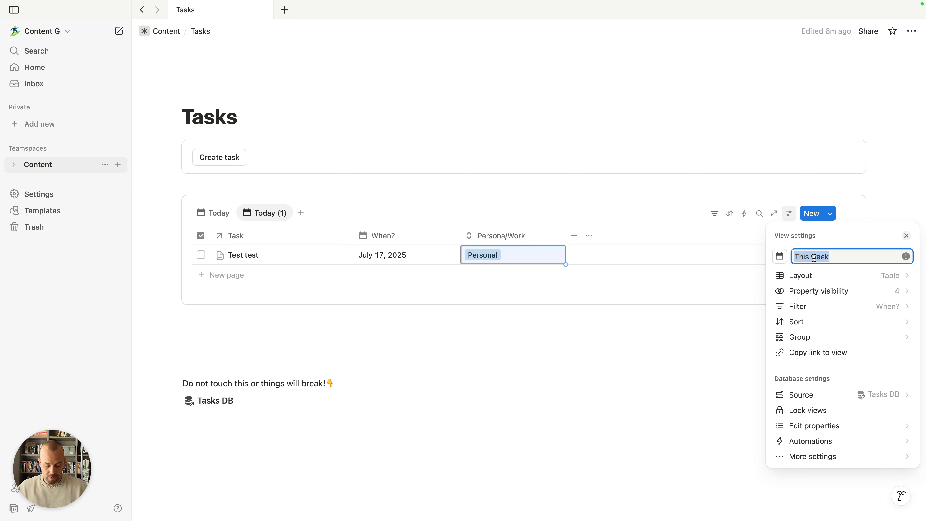
pyautogui.write('Someday')
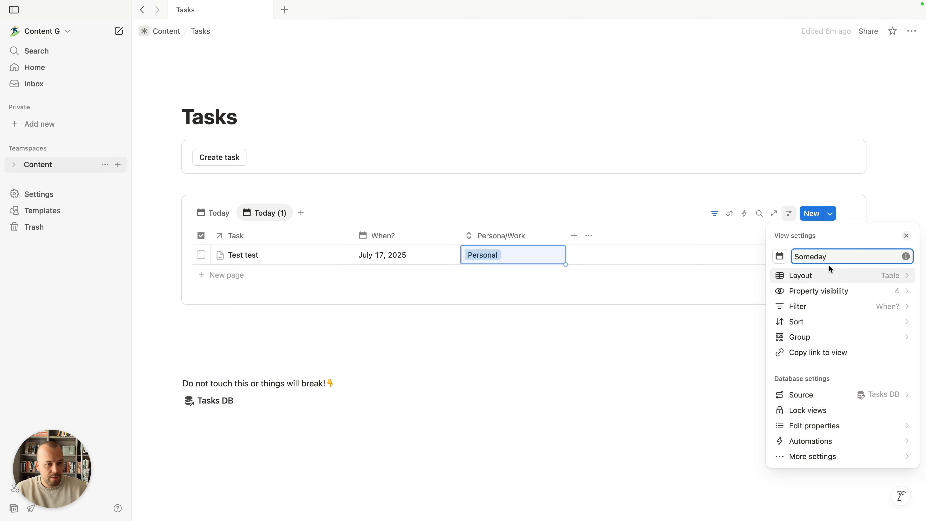
pyautogui.click(779, 257)
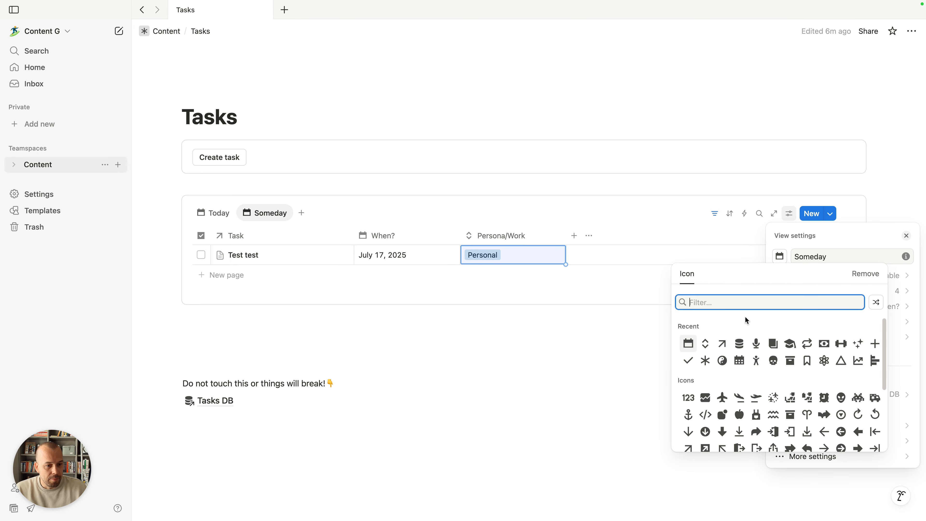
pyautogui.click(739, 362)
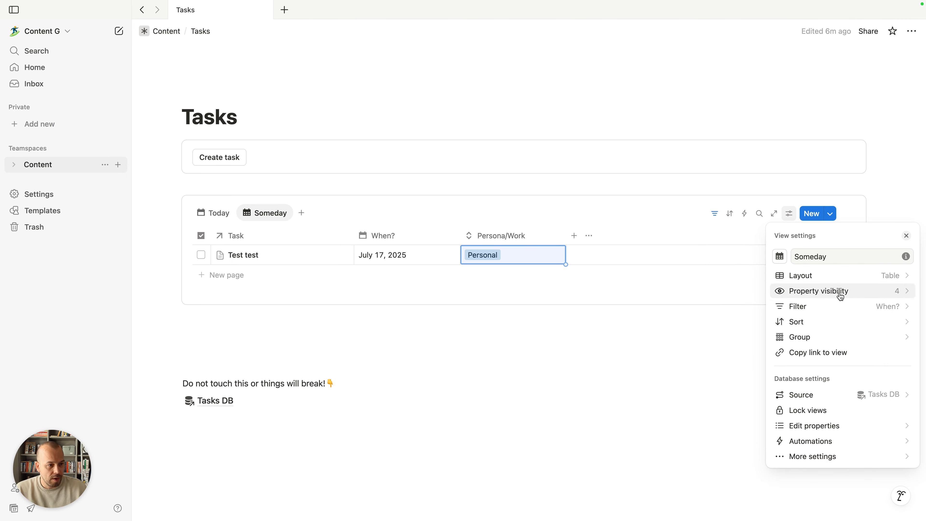
pyautogui.click(595, 324)
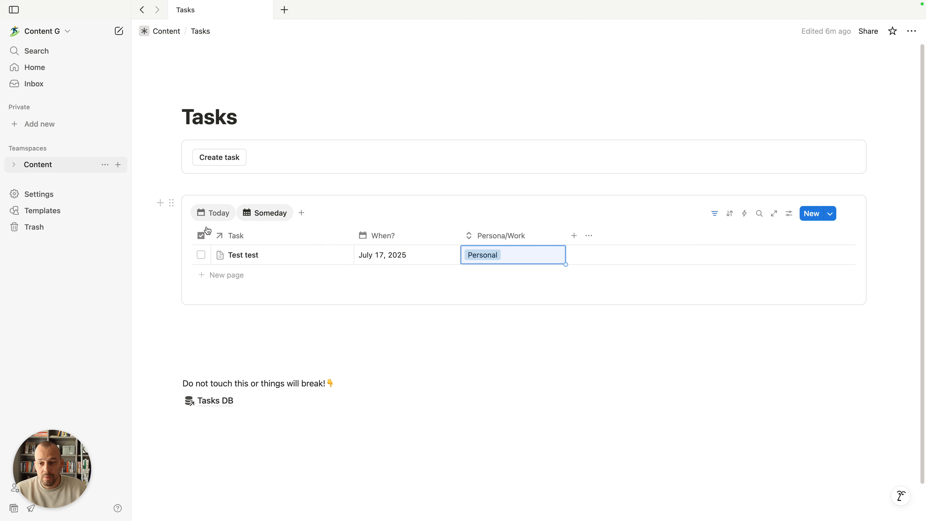
# Change the Someday view's When? filter so that the start date is after Today
pyautogui.click(716, 221)
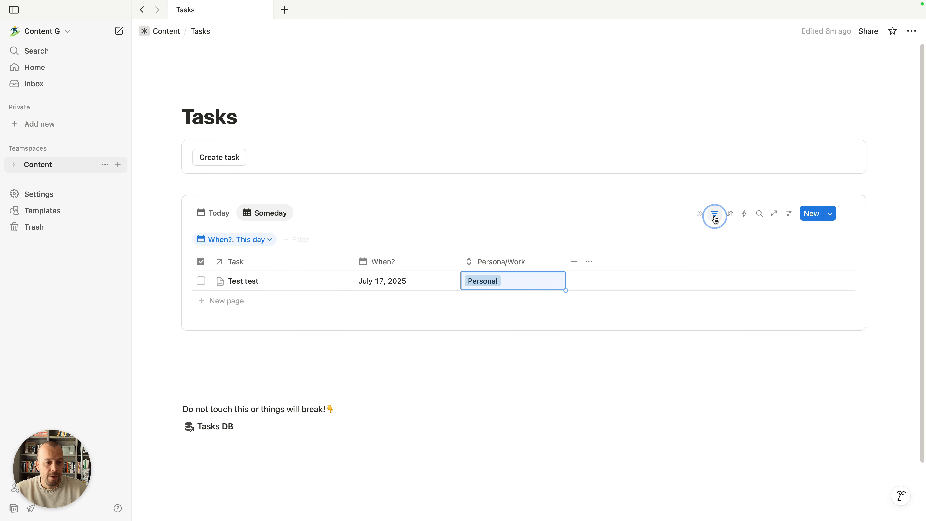
pyautogui.click(270, 244)
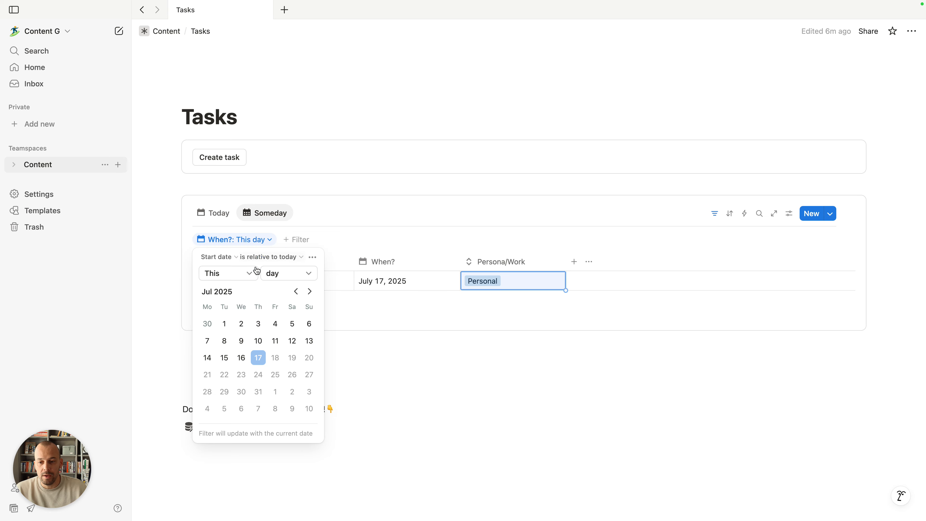
pyautogui.click(300, 278)
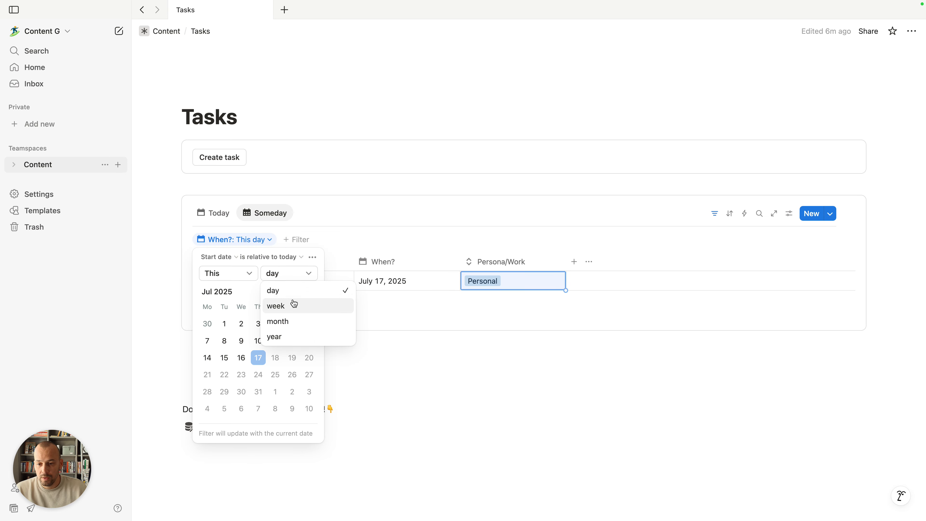
pyautogui.click(291, 320)
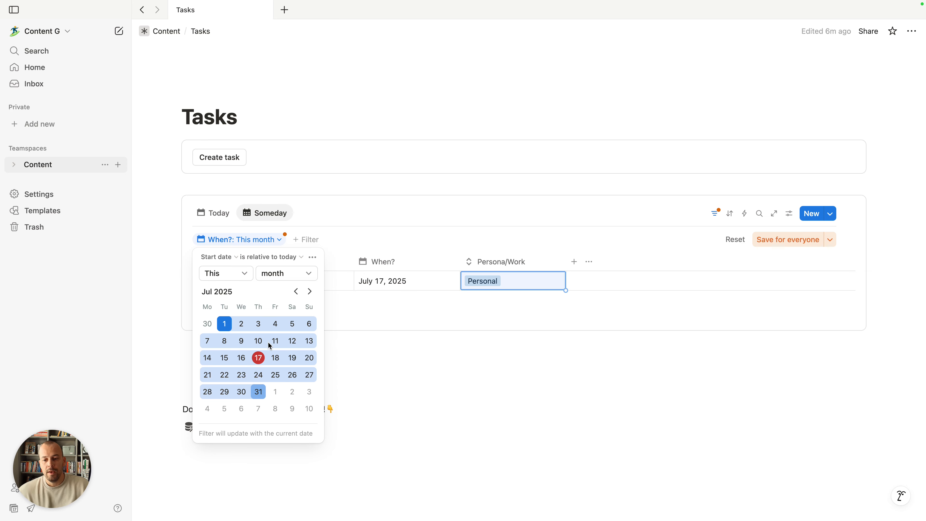
pyautogui.click(276, 258)
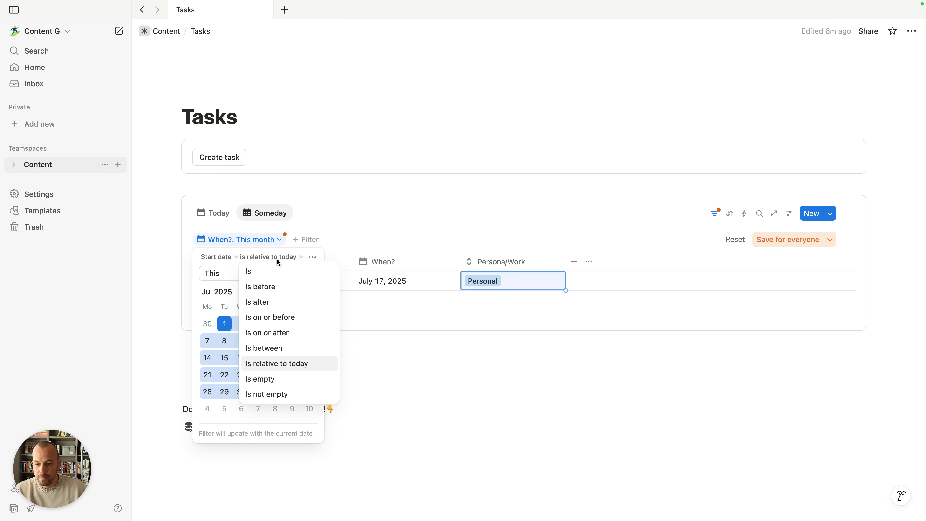
pyautogui.click(271, 303)
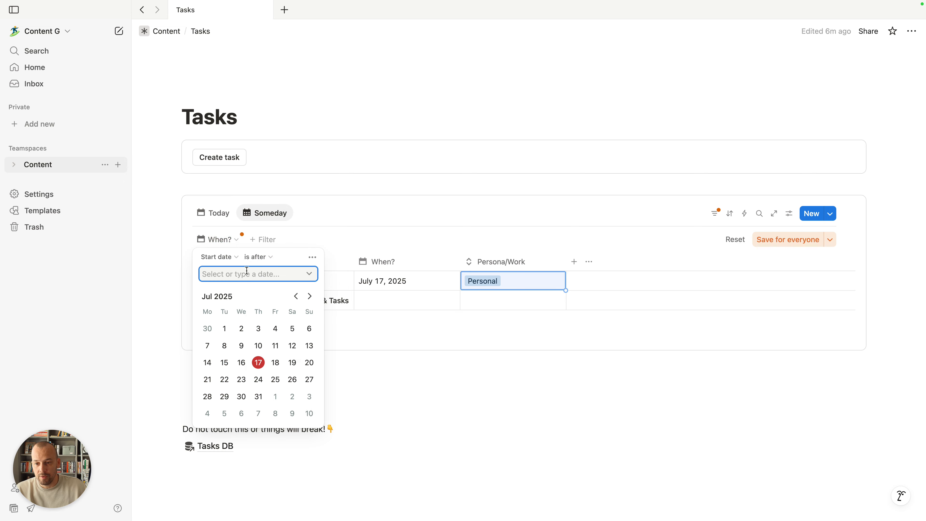
pyautogui.click(308, 281)
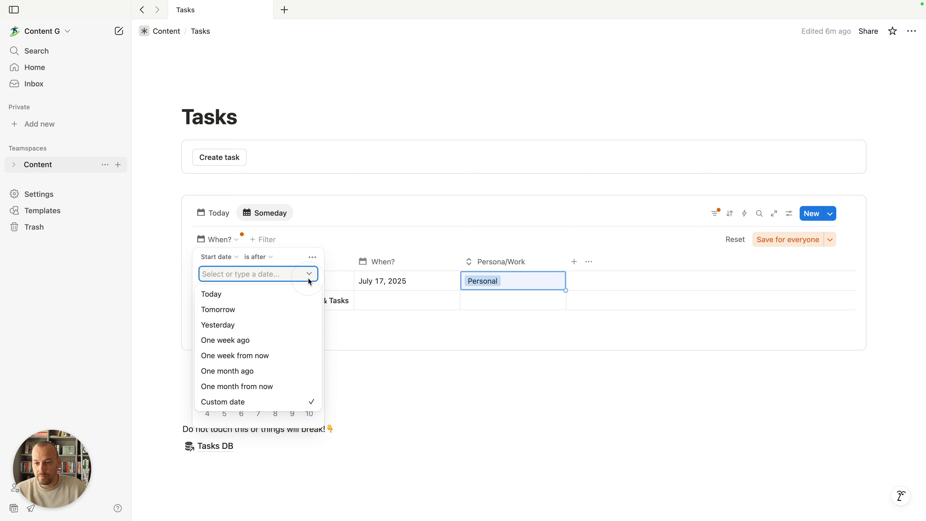
pyautogui.click(235, 299)
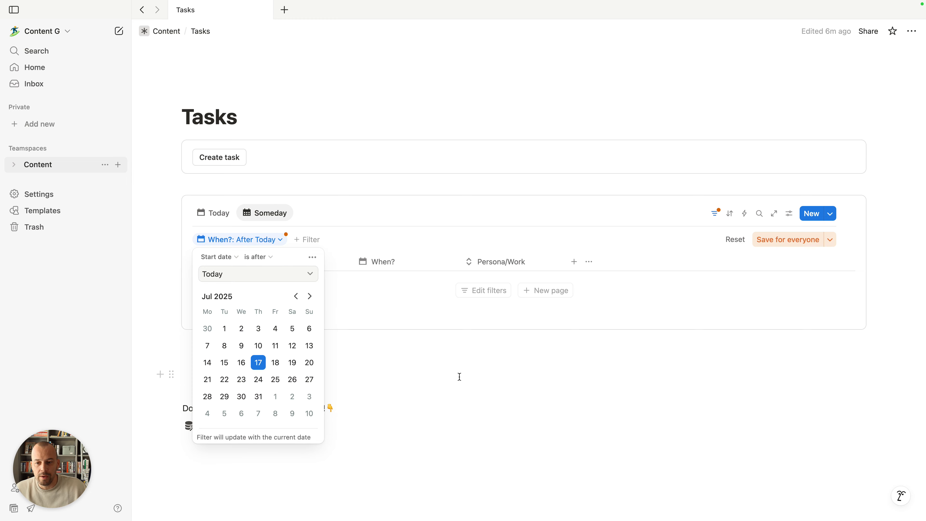
pyautogui.click(450, 371)
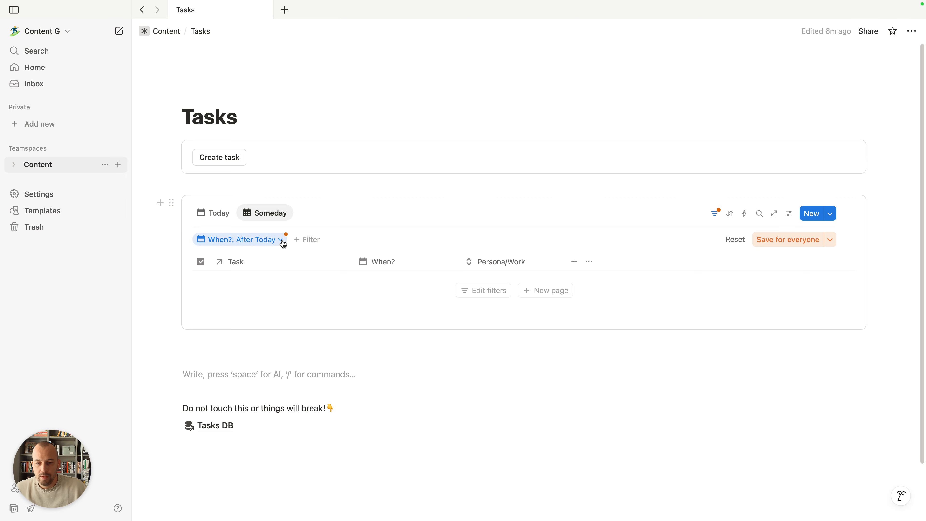
pyautogui.click(214, 213)
pyautogui.click(269, 215)
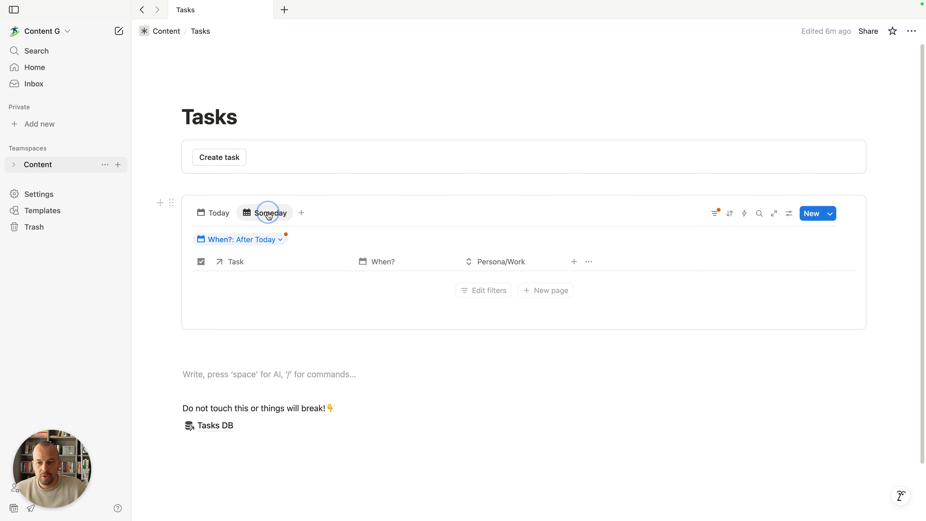
# Create a new task titled "I want to be a millionaire someday by selling cookies"
pyautogui.click(223, 158)
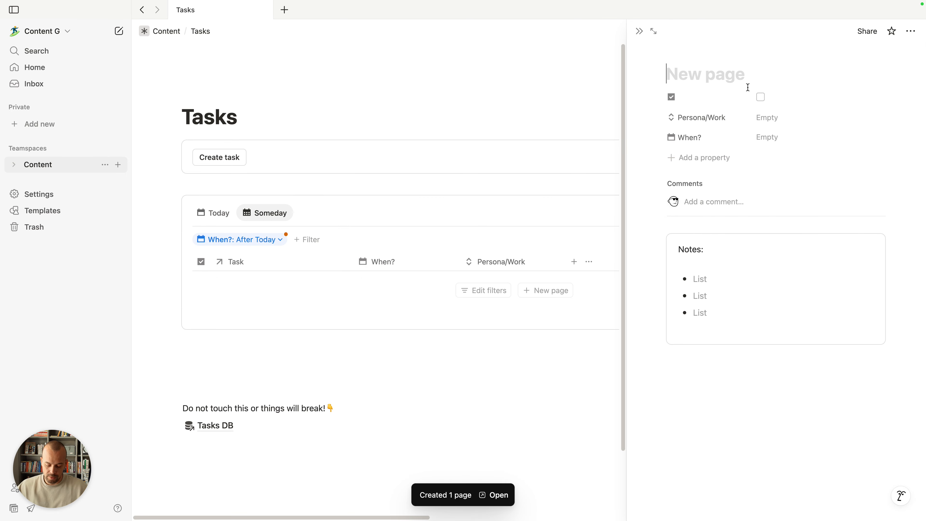
pyautogui.write('I w')
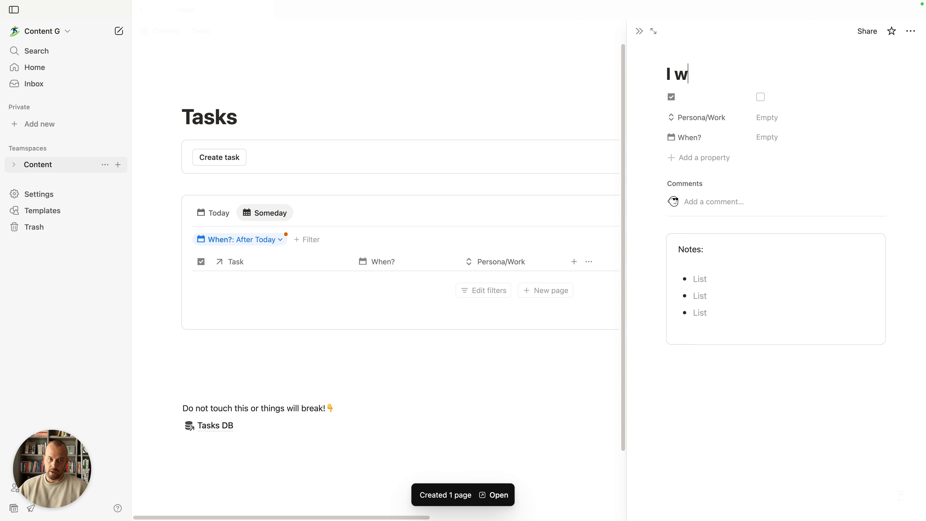
pyautogui.write('ant to be r')
pyautogui.press('BackSpace')
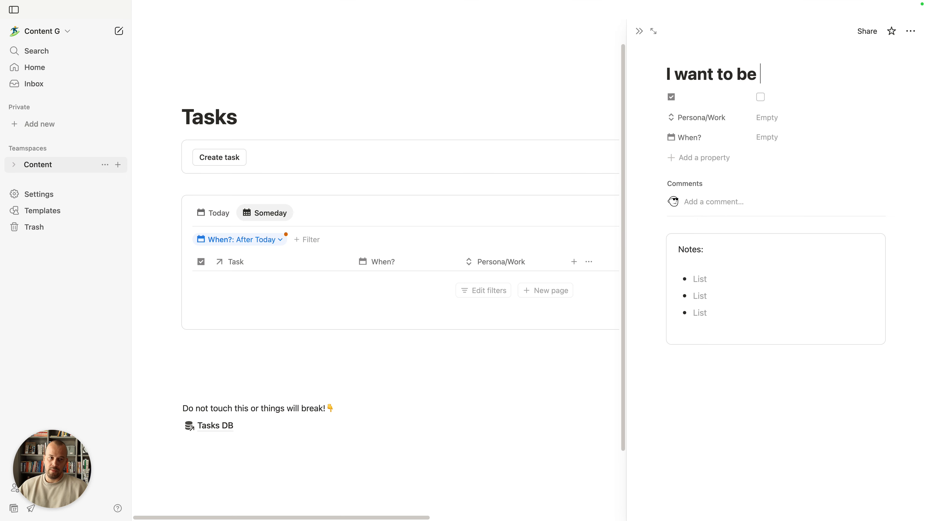
pyautogui.write('a millionair')
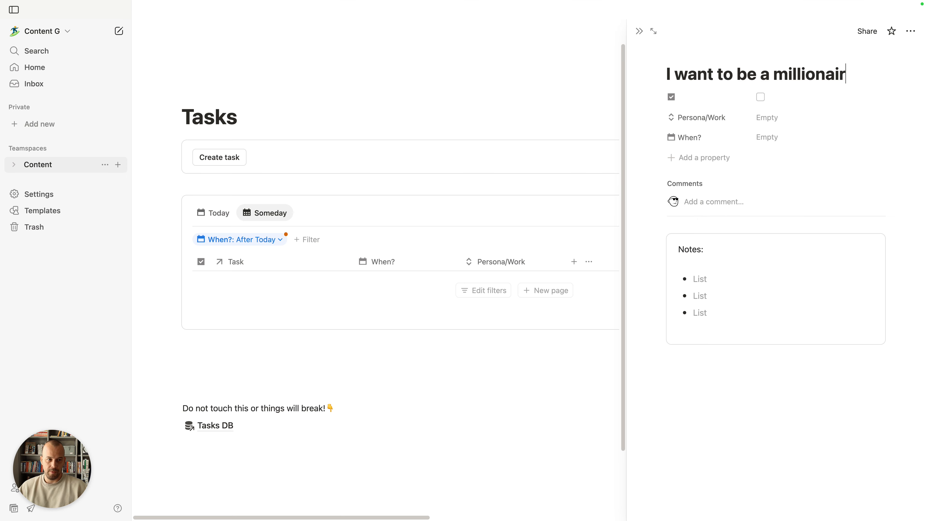
pyautogui.write('e someday b')
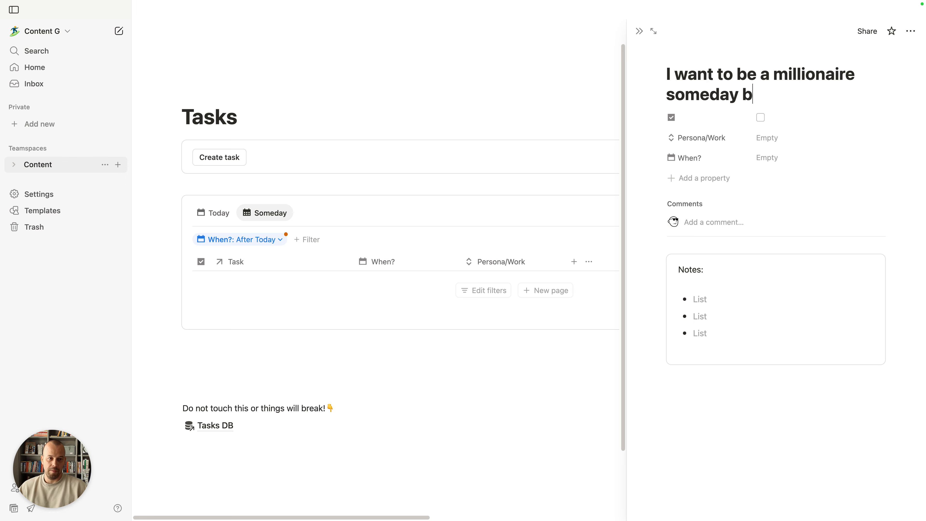
pyautogui.write('y selling cookies')
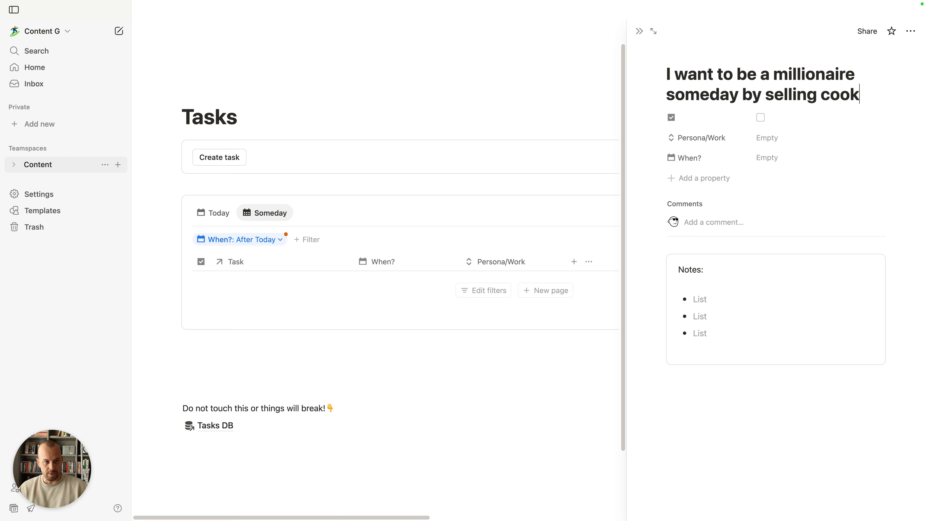
# Set the new task's When? date to November 20, 2025
pyautogui.click(766, 158)
pyautogui.click(870, 197)
pyautogui.click(870, 198)
pyautogui.click(870, 198)
pyautogui.click(869, 198)
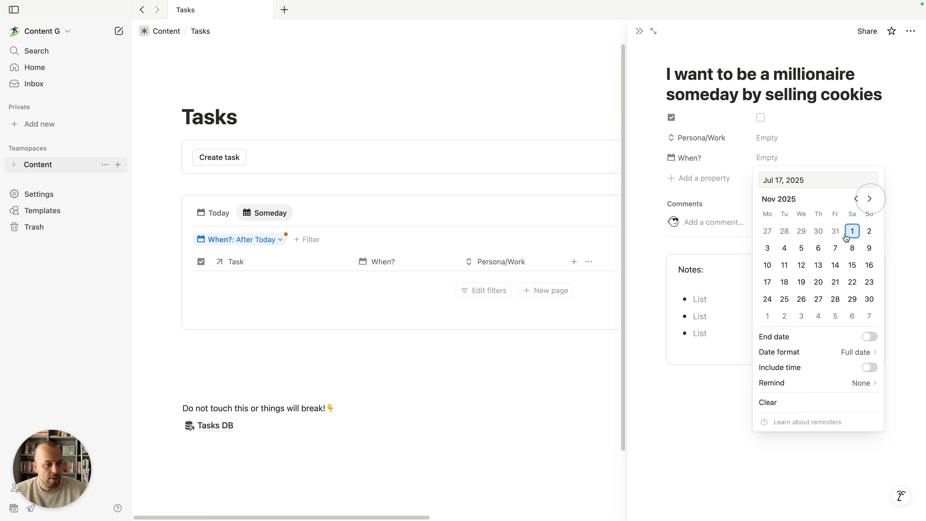
pyautogui.click(819, 282)
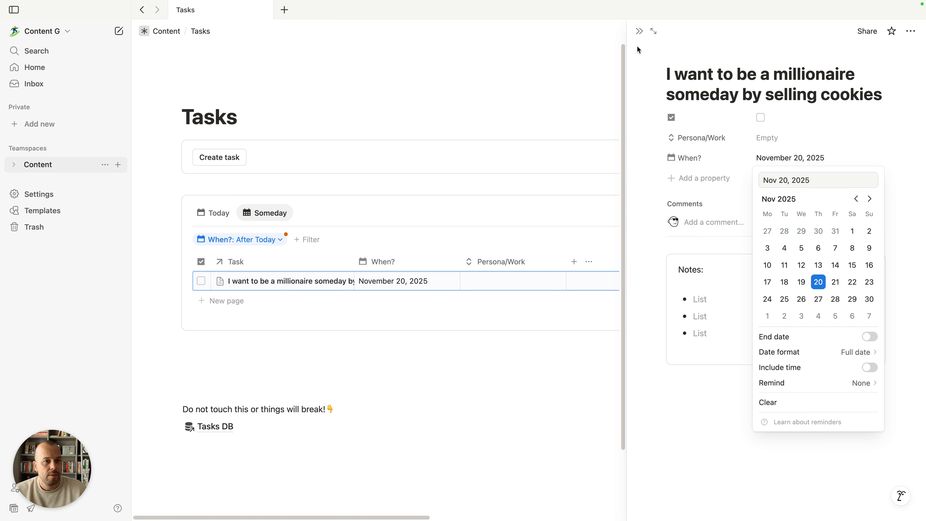
# Close the task's side peek and switch to the Today view
pyautogui.click(642, 34)
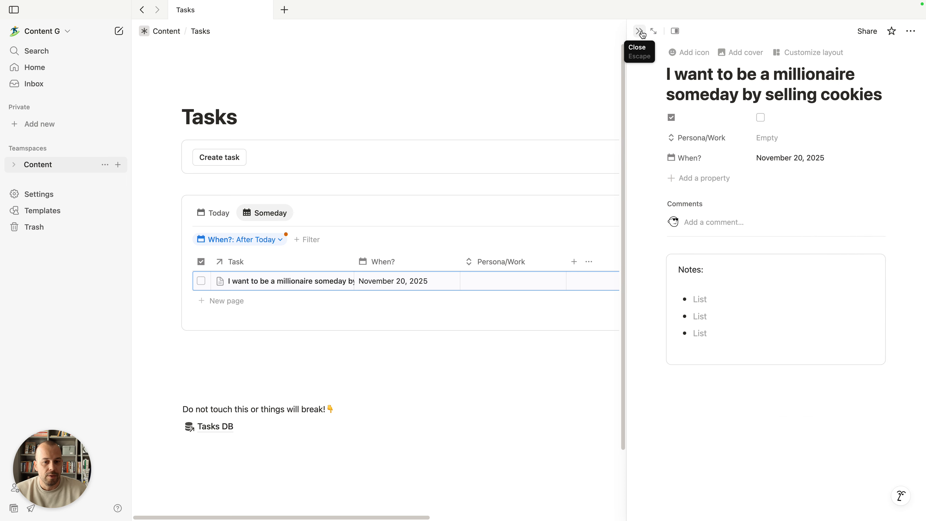
pyautogui.click(642, 34)
pyautogui.click(207, 218)
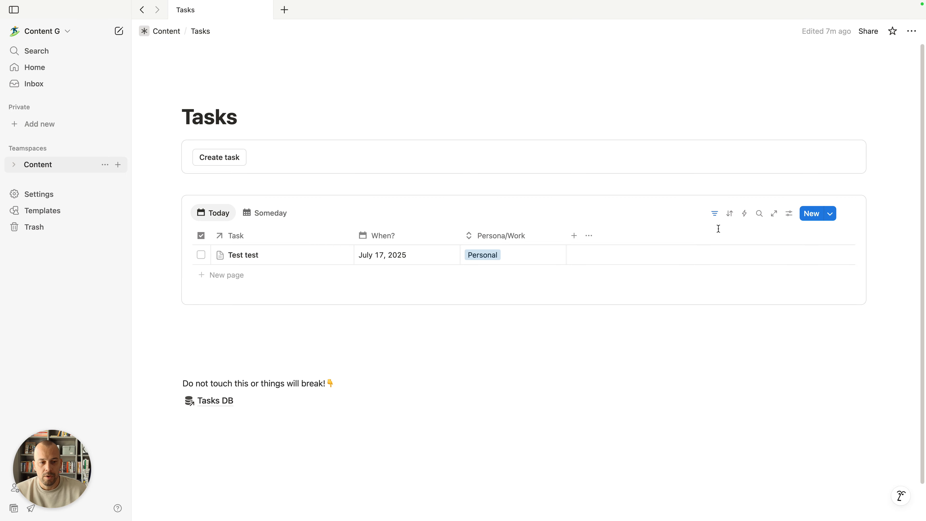
# Review the When? filters of the Today and Someday views and compare the tasks each view lists
pyautogui.click(715, 215)
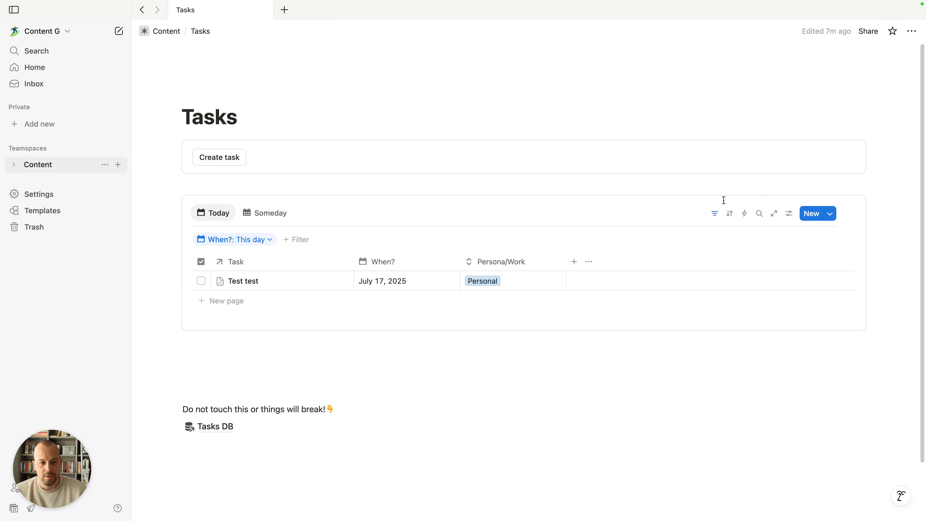
pyautogui.click(265, 213)
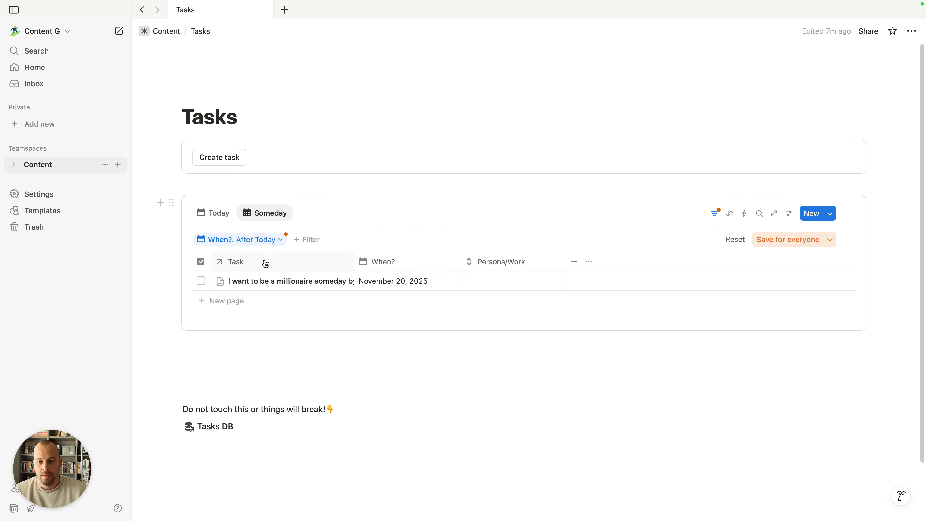
pyautogui.click(271, 241)
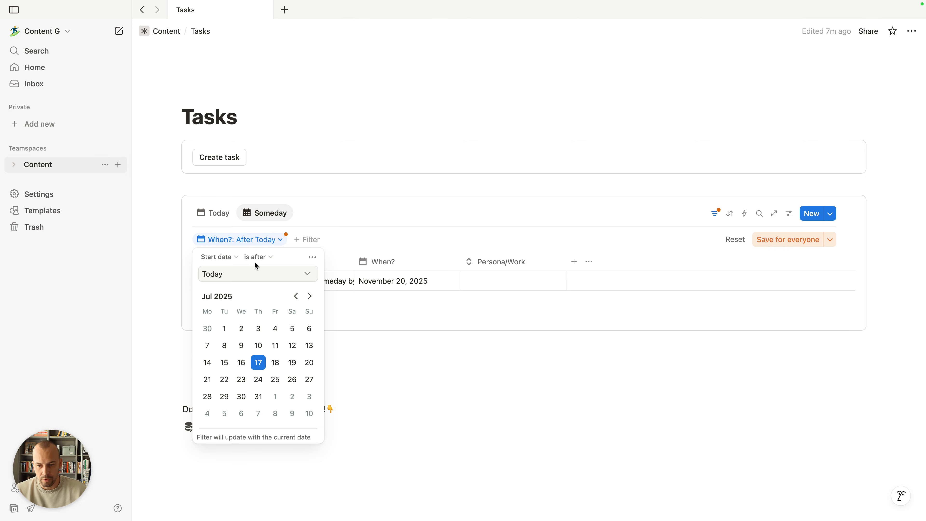
pyautogui.click(449, 355)
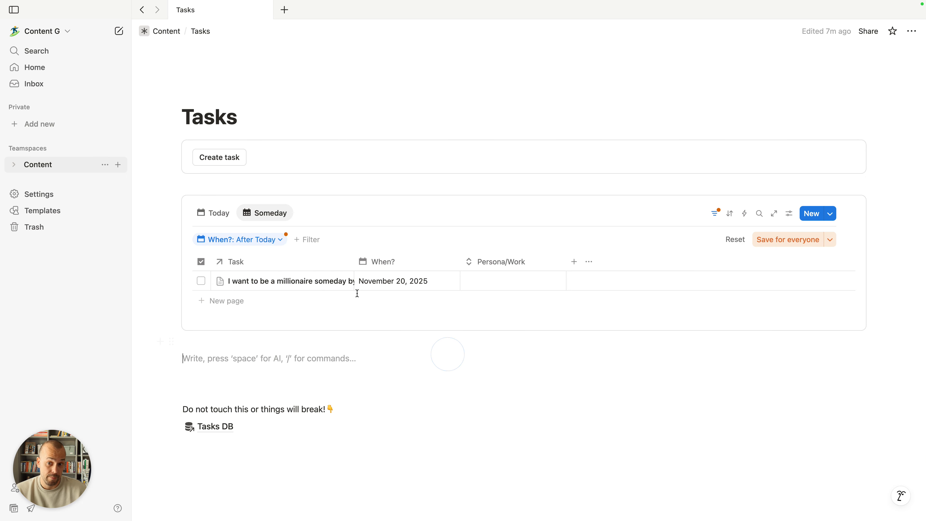
pyautogui.click(218, 213)
pyautogui.click(264, 214)
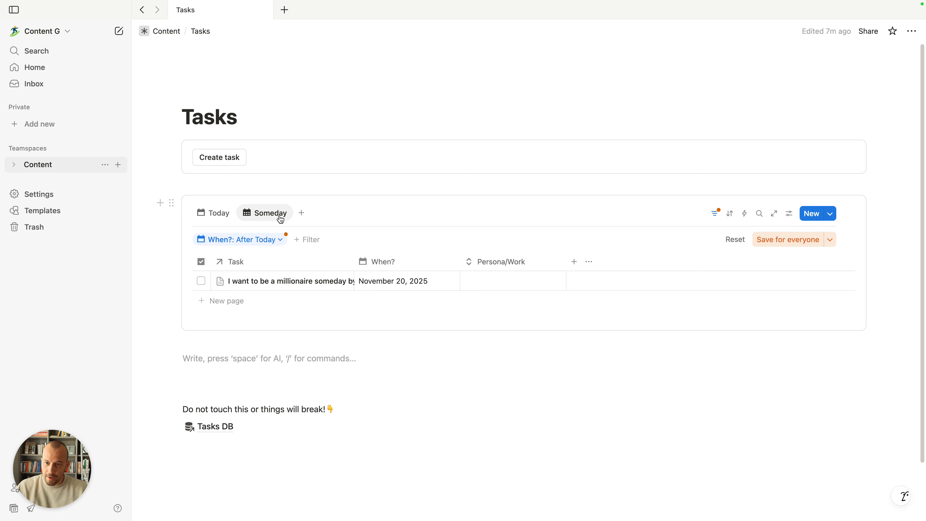
pyautogui.click(215, 213)
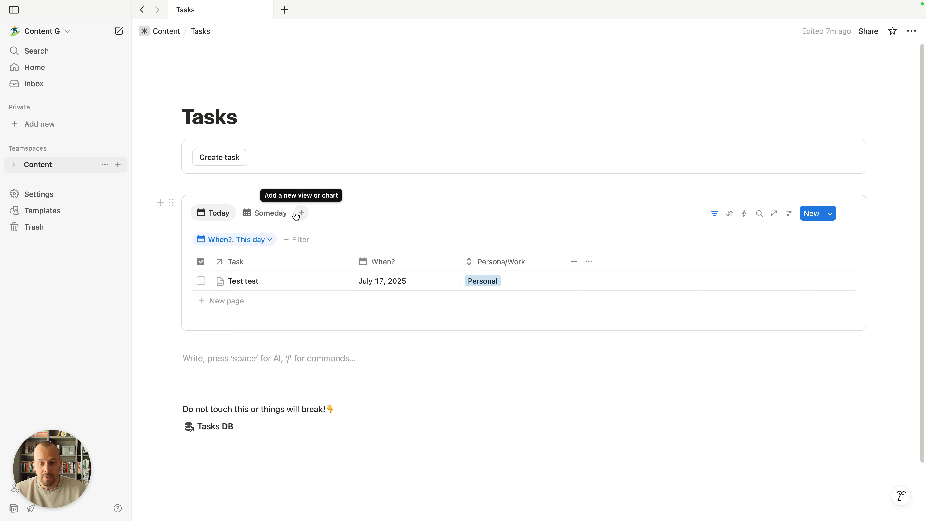
pyautogui.click(268, 242)
pyautogui.click(267, 241)
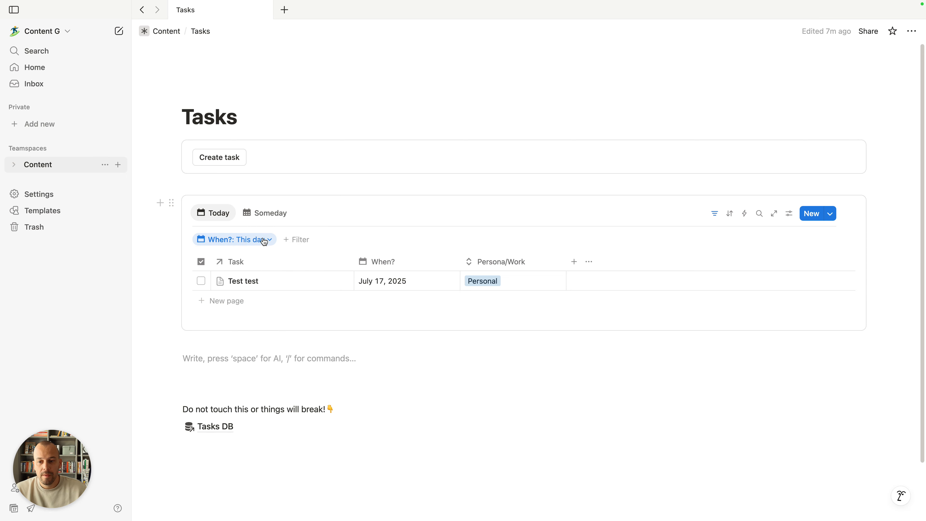
# Duplicate the Today view of the linked tasks database
pyautogui.click(300, 216)
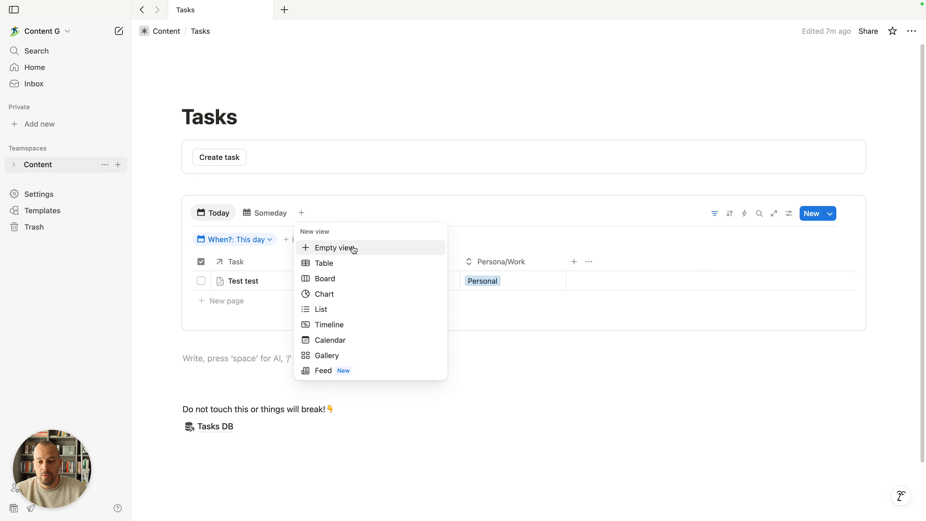
pyautogui.click(218, 218)
pyautogui.click(217, 219)
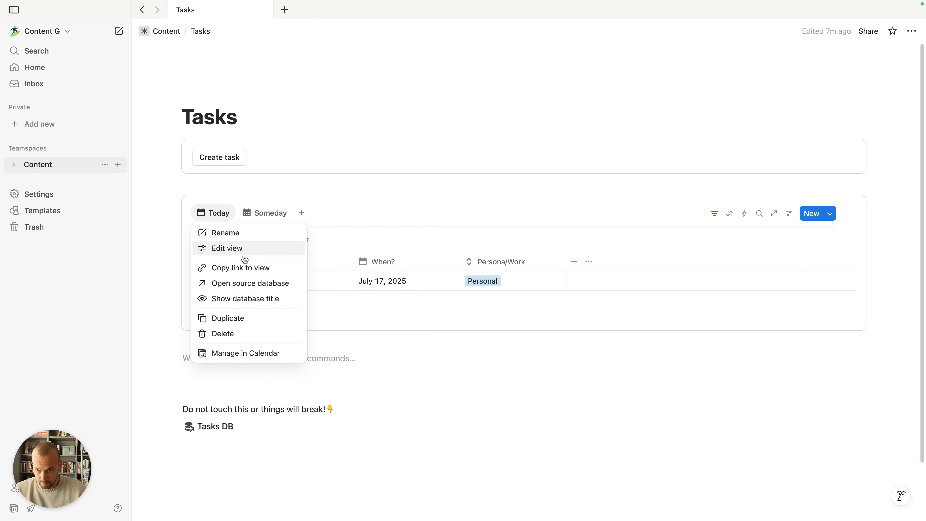
pyautogui.click(248, 320)
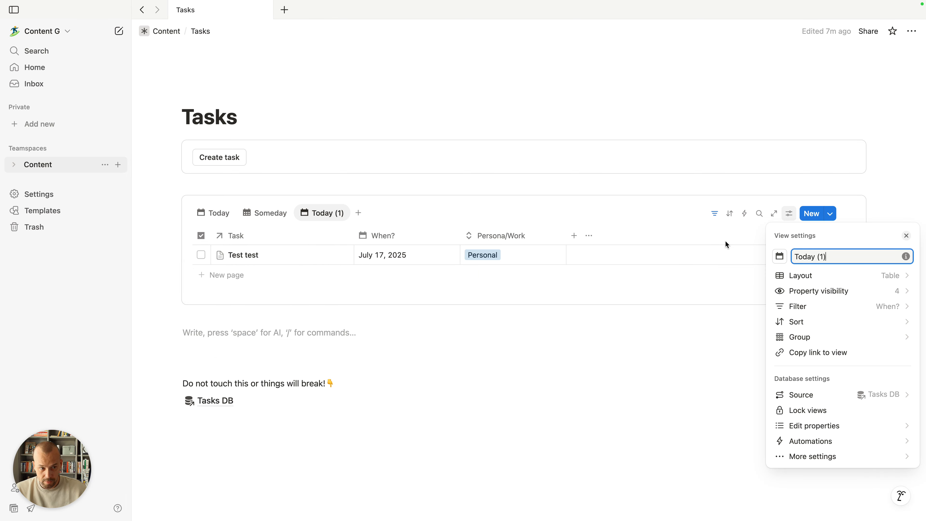
# Rename the duplicated view as Finished and give it a check mark icon
pyautogui.tripleClick(829, 257)
pyautogui.write('Fin')
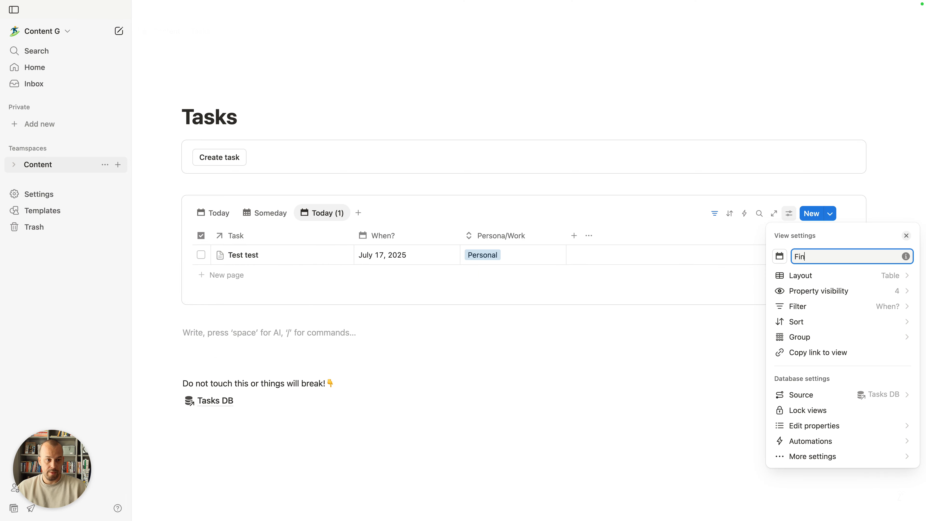
pyautogui.write('ished')
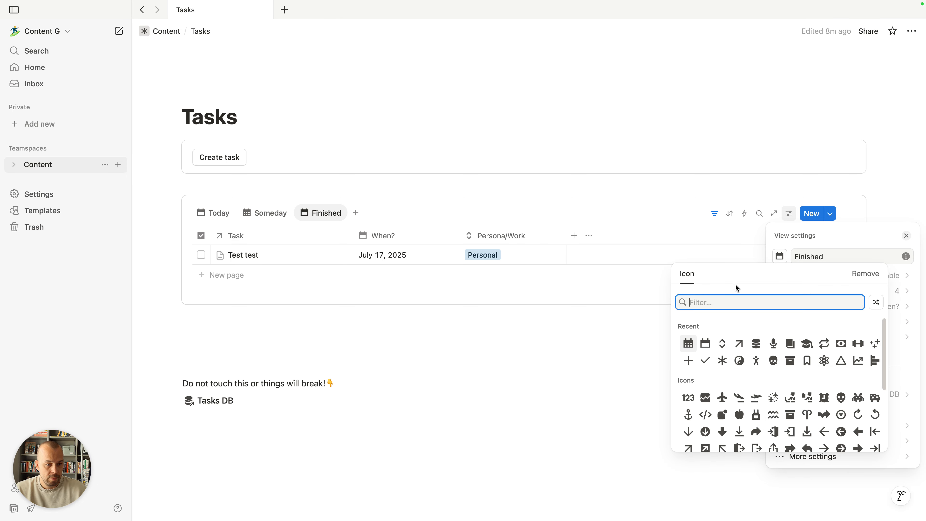
pyautogui.click(705, 360)
pyautogui.click(533, 320)
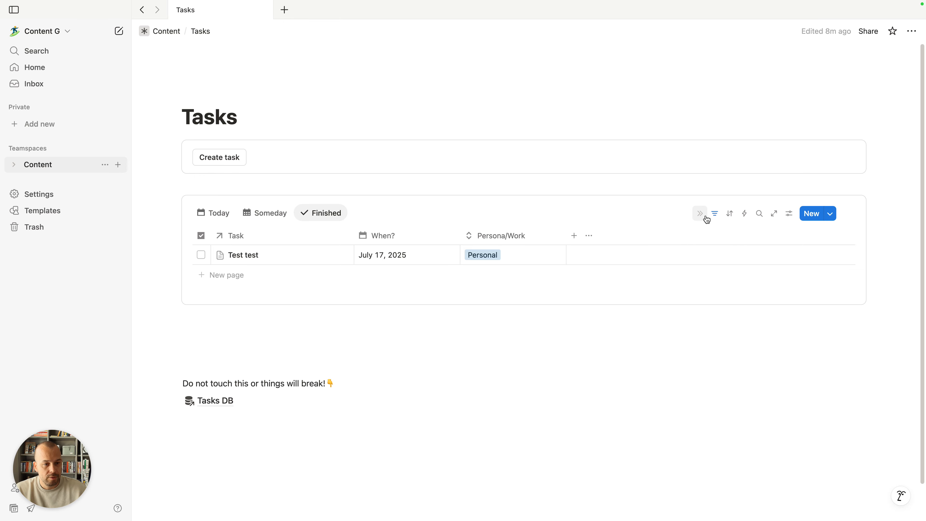
# Delete the When? filter from the Finished view
pyautogui.click(714, 214)
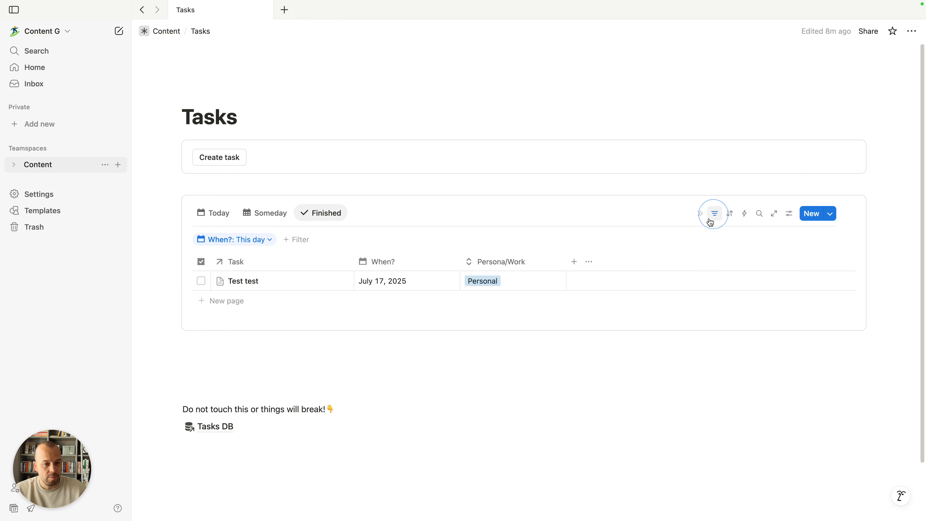
pyautogui.click(269, 240)
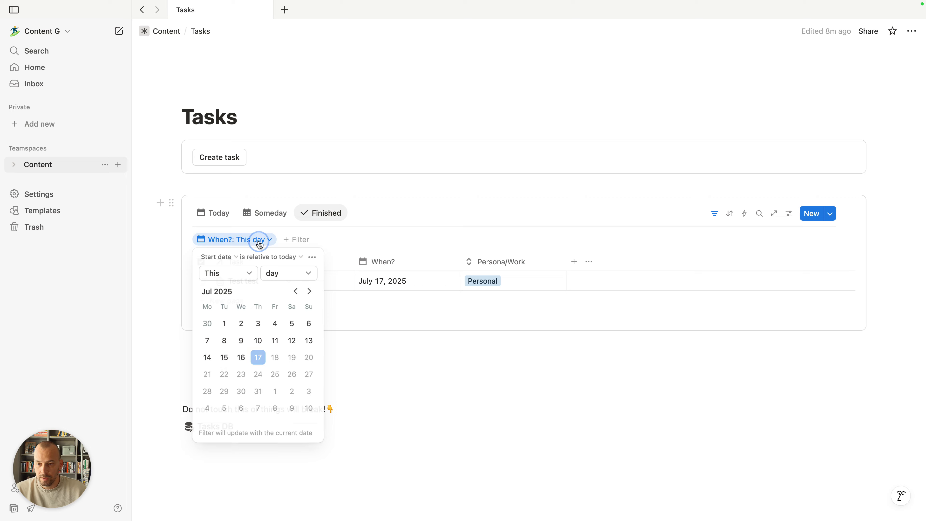
pyautogui.rightClick(257, 240)
pyautogui.click(234, 240)
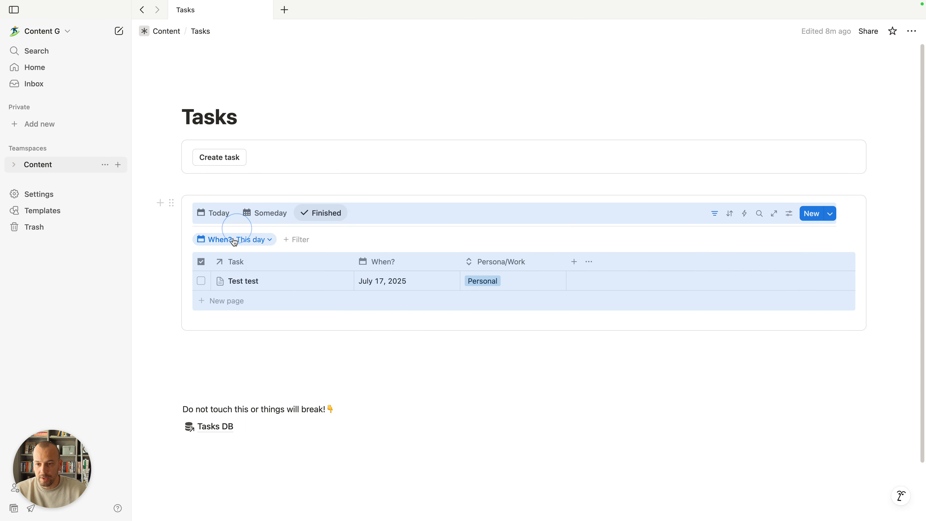
pyautogui.click(234, 240)
pyautogui.click(312, 257)
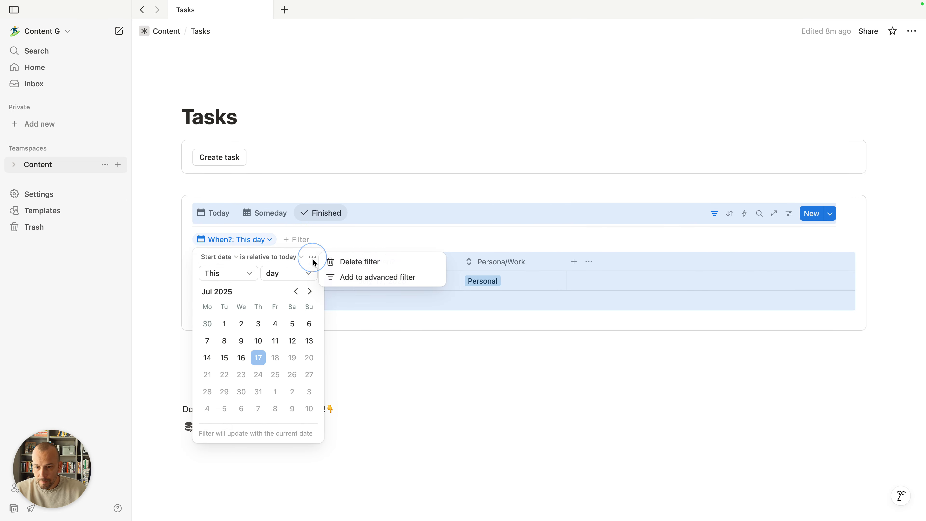
pyautogui.click(356, 265)
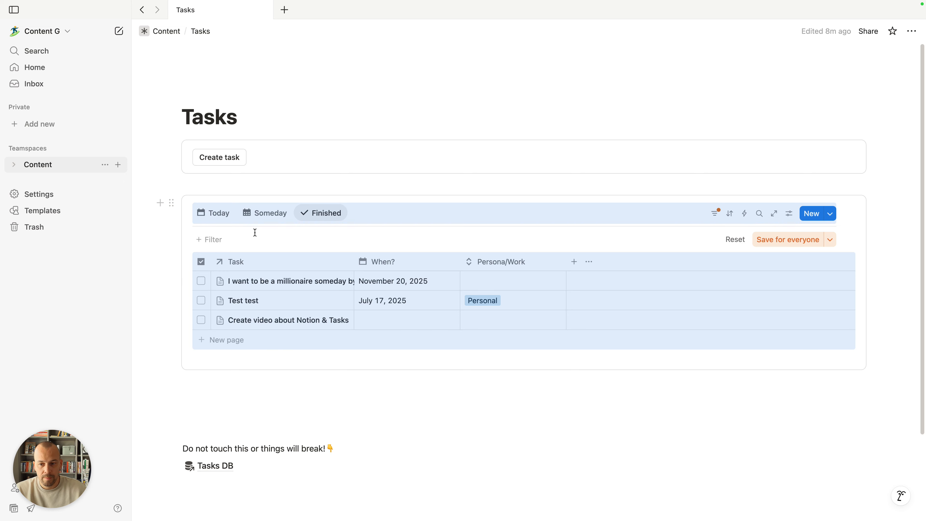
# Add a filter on the checkbox property to the Finished view and set it to Checked
pyautogui.click(216, 239)
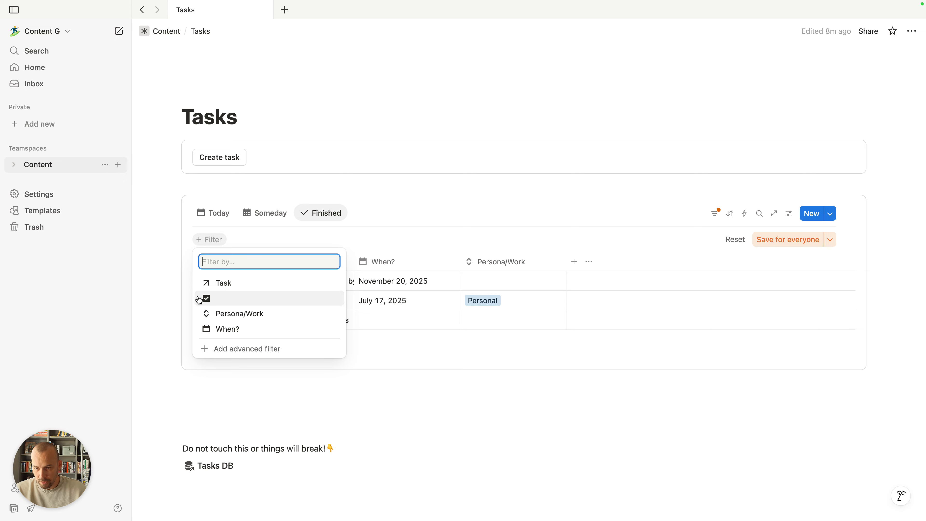
pyautogui.click(213, 300)
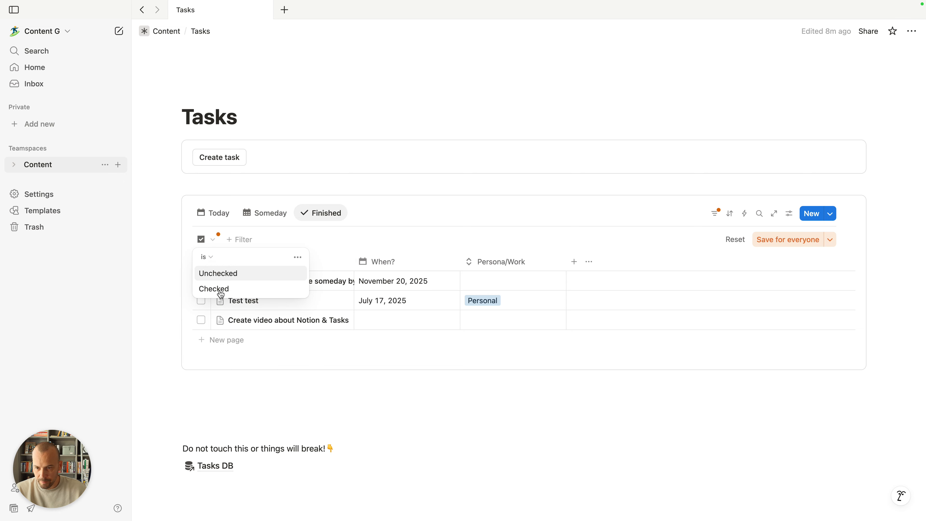
pyautogui.click(232, 291)
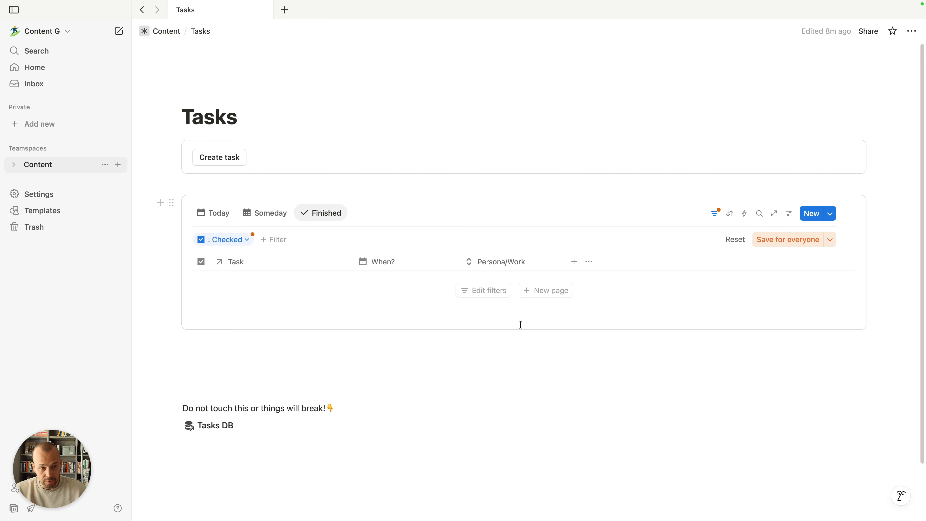
# Tick off the "Test test" task in the Today view and check for it in the Finished view
pyautogui.click(219, 218)
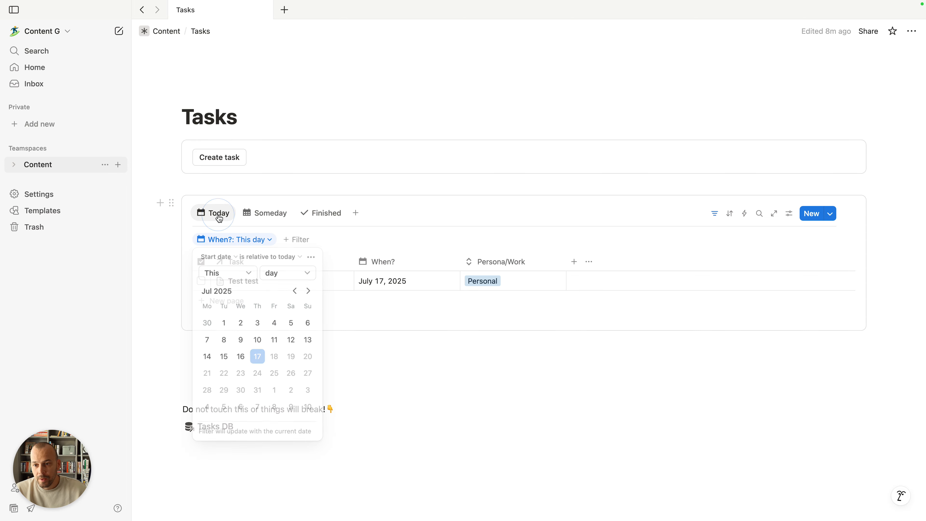
pyautogui.click(219, 216)
pyautogui.click(715, 213)
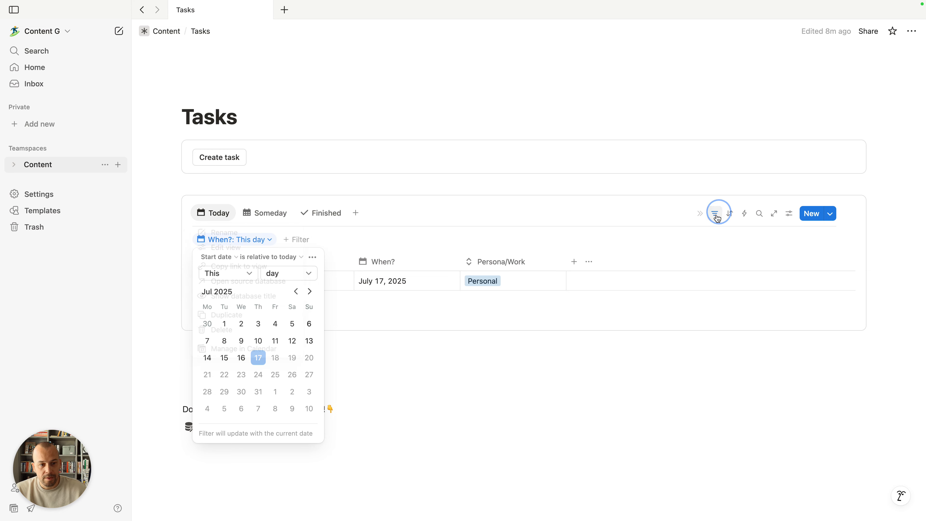
pyautogui.click(714, 215)
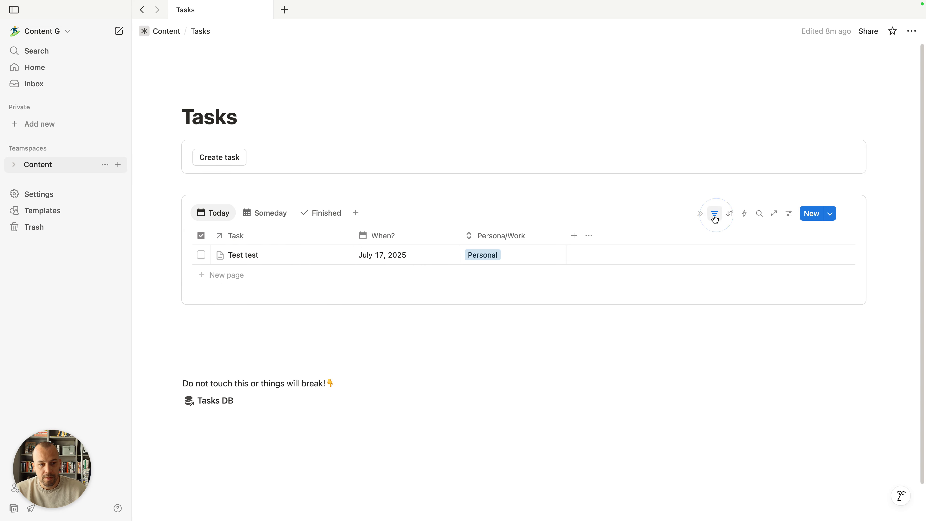
pyautogui.click(202, 256)
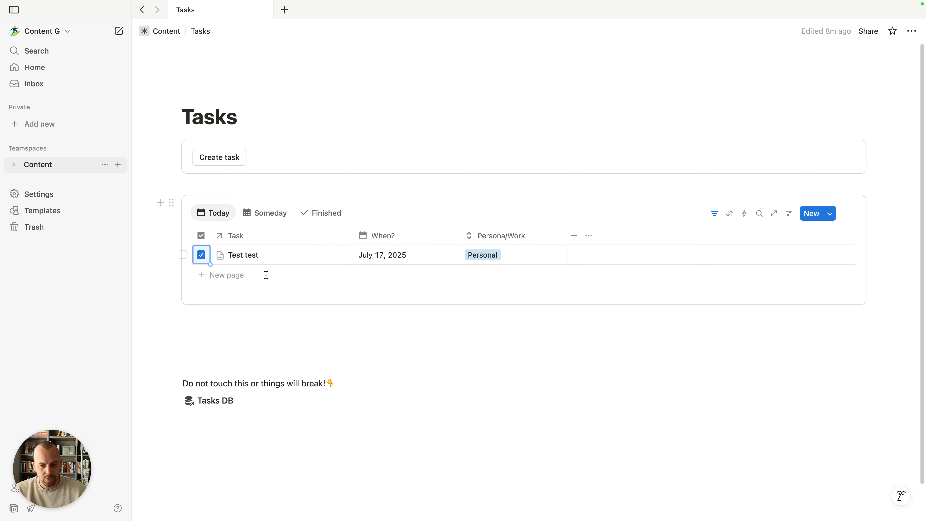
pyautogui.click(328, 213)
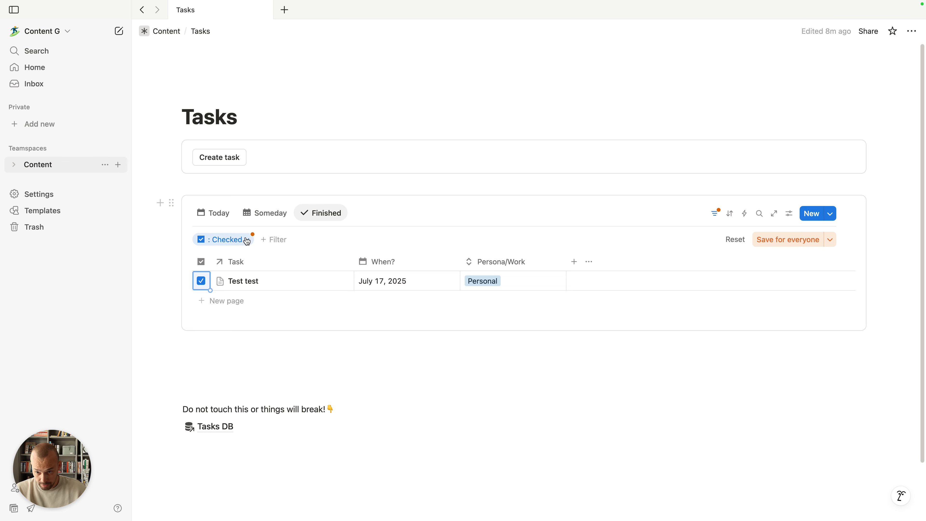
pyautogui.click(710, 217)
# Add a filter on the checkbox property to the Today view and set it to Unchecked
pyautogui.click(219, 214)
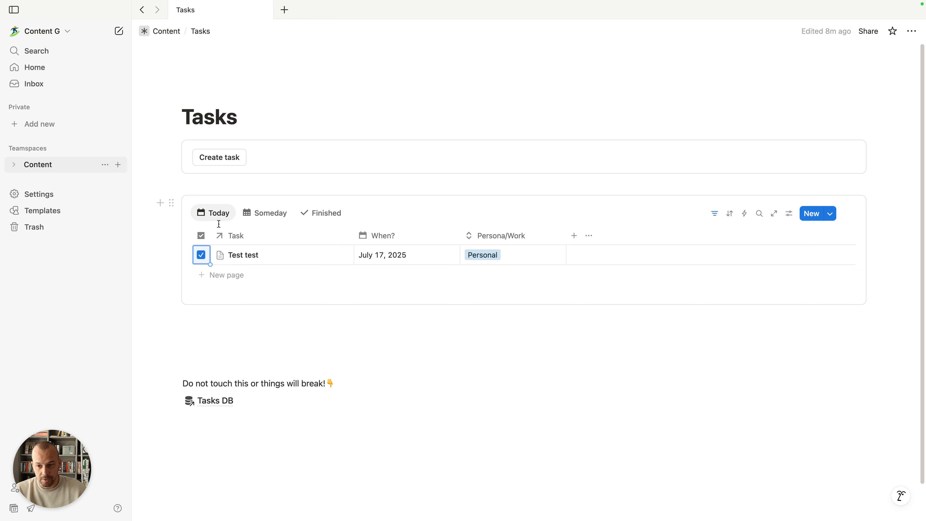
pyautogui.click(715, 216)
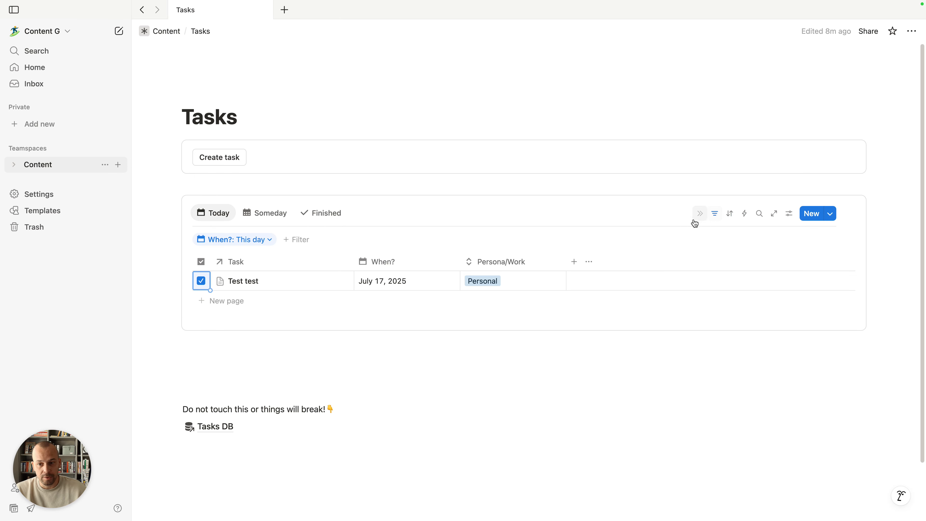
pyautogui.click(297, 241)
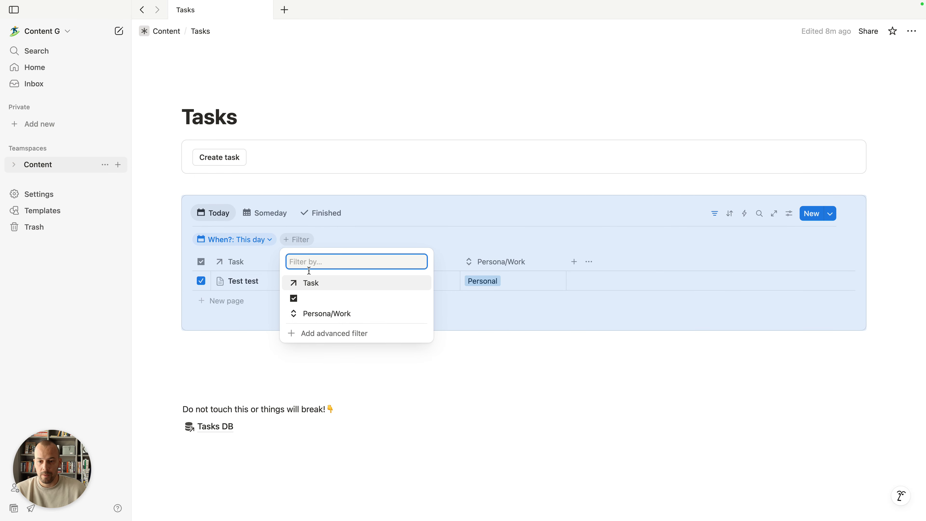
pyautogui.click(310, 298)
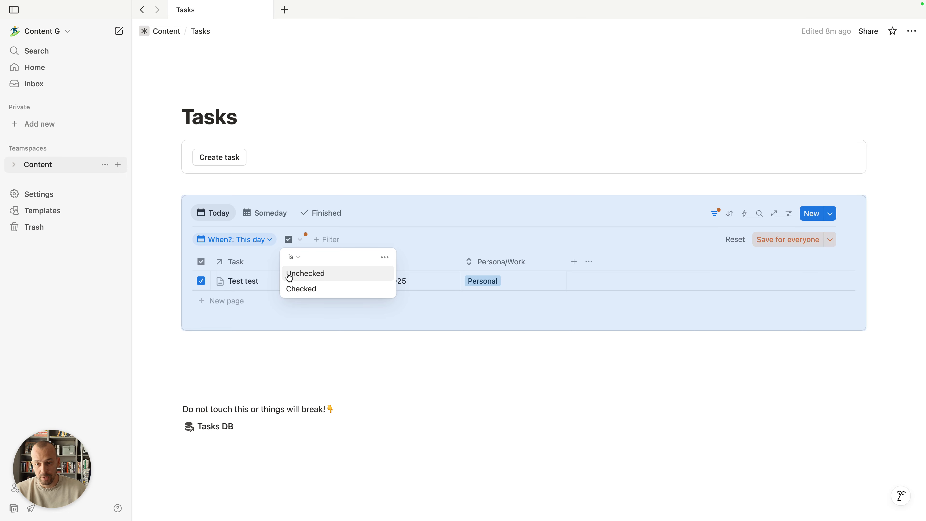
pyautogui.click(304, 280)
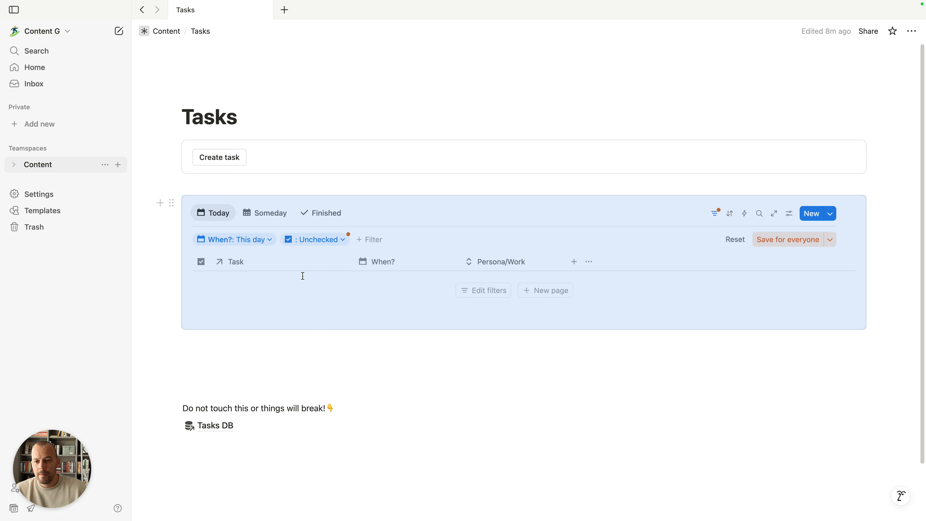
pyautogui.click(716, 214)
pyautogui.click(607, 354)
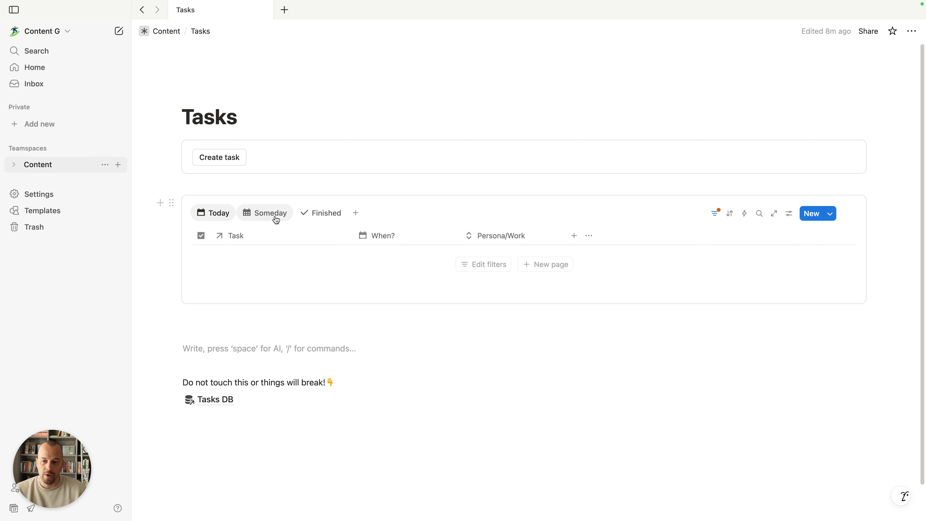
# Check the Finished view, return to Today, and create a new task titled "Test 2"
pyautogui.click(310, 217)
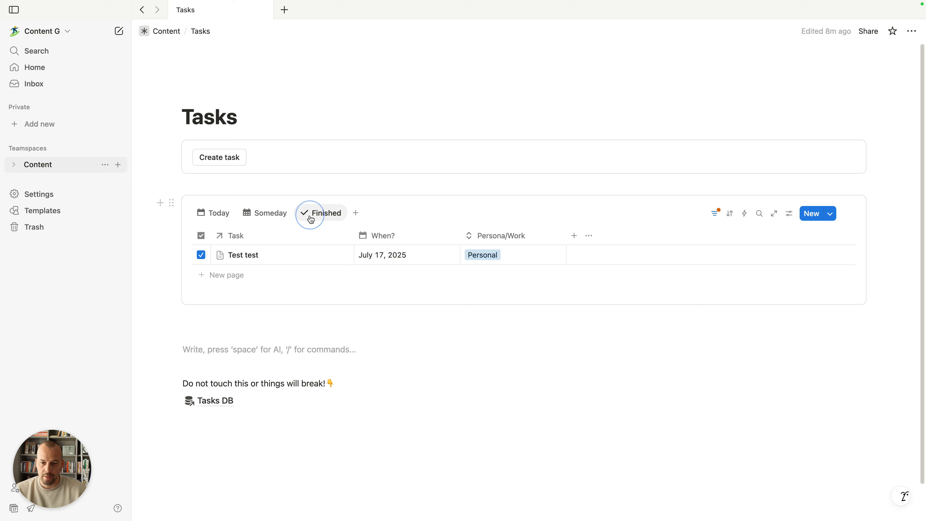
pyautogui.click(215, 214)
pyautogui.click(237, 158)
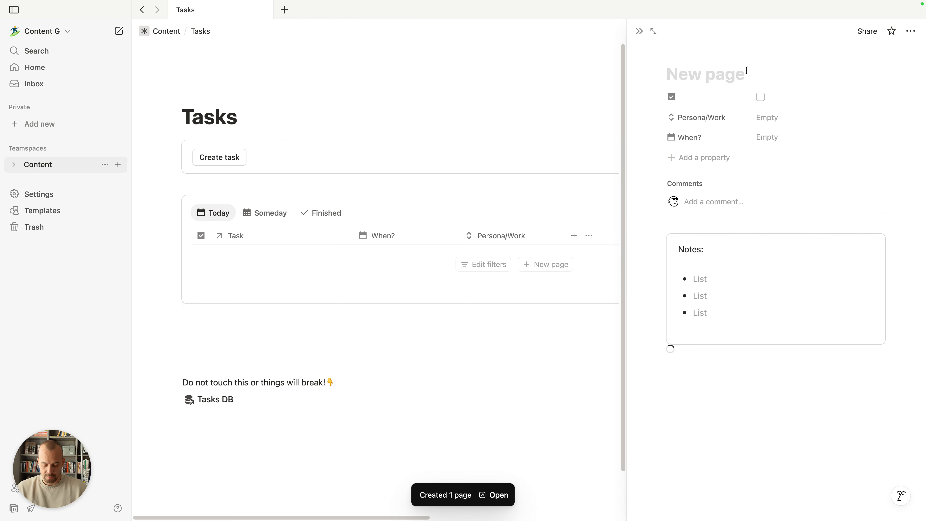
pyautogui.write('Test 2')
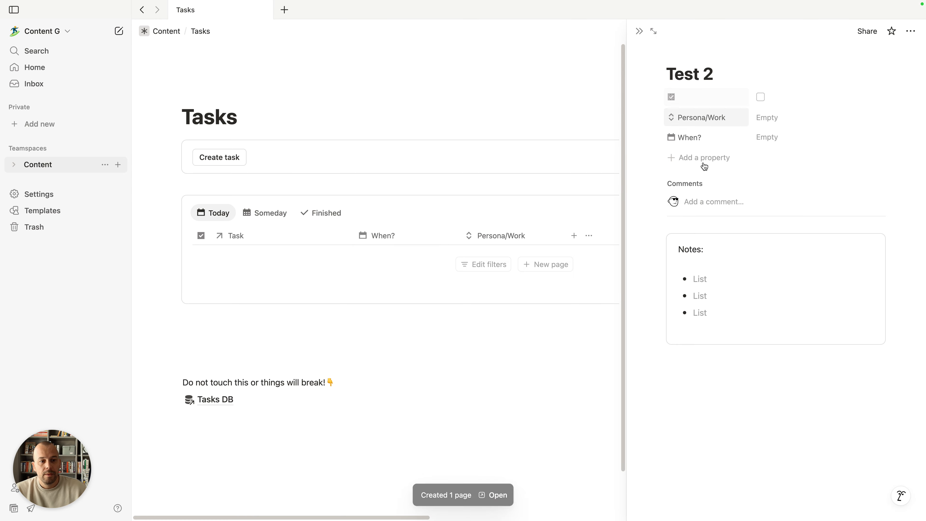
# Set the "Test 2" task's When? date to July 17, 2025 and close the task page
pyautogui.click(769, 140)
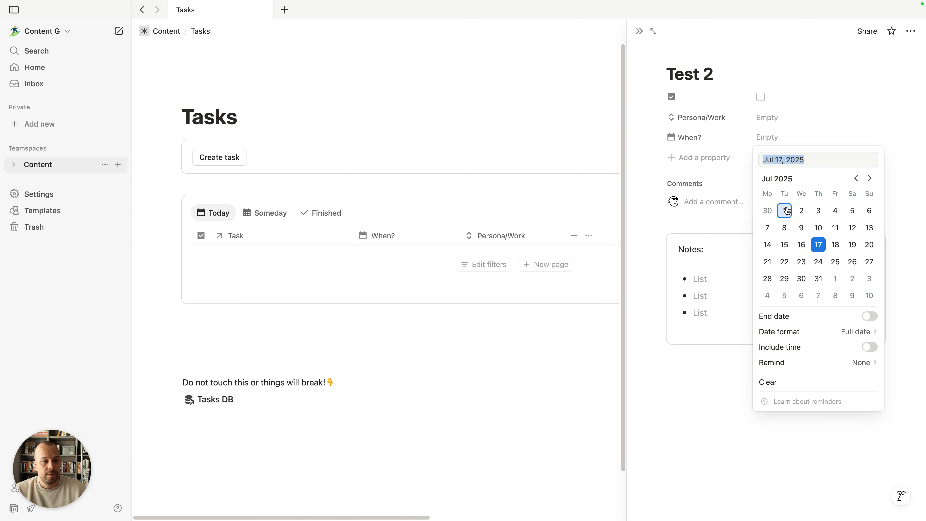
pyautogui.click(818, 245)
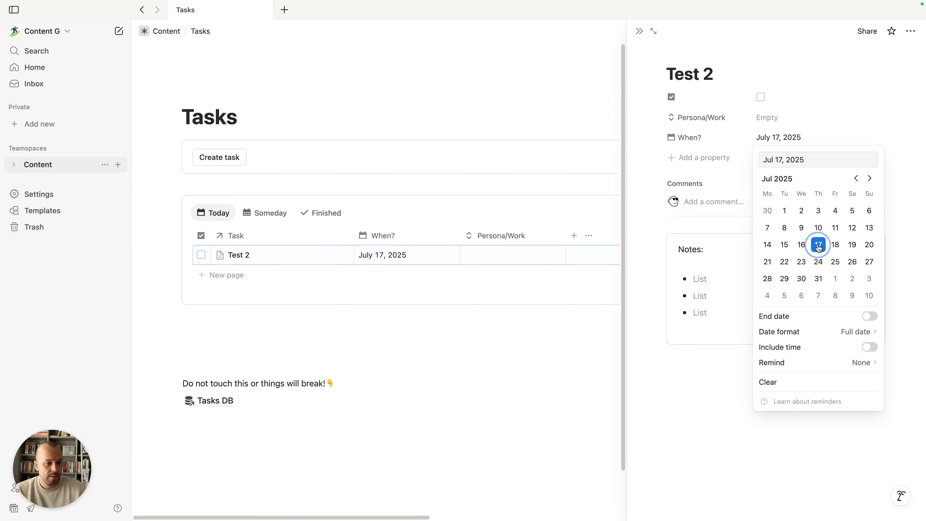
pyautogui.click(323, 331)
pyautogui.click(639, 31)
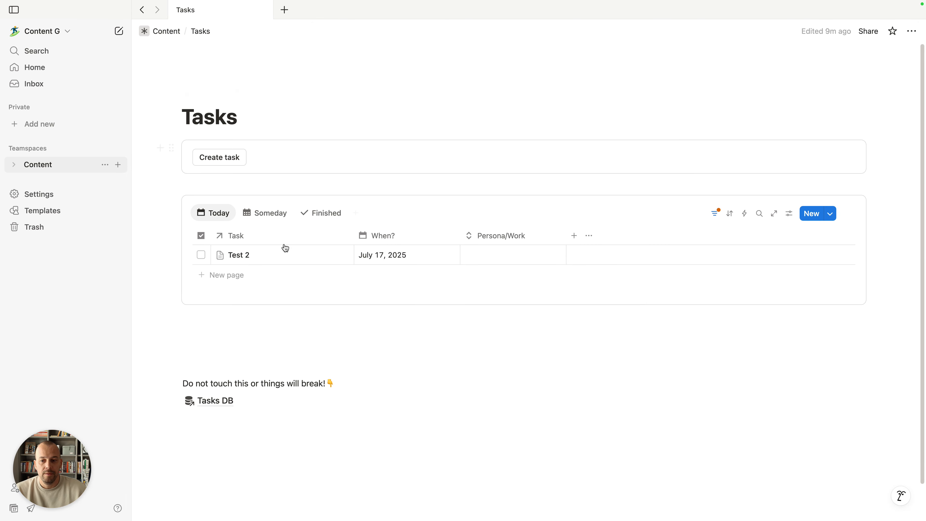
# Create a task titled "Test 3" with the When? date July 17, 2025 and close its page
pyautogui.click(220, 161)
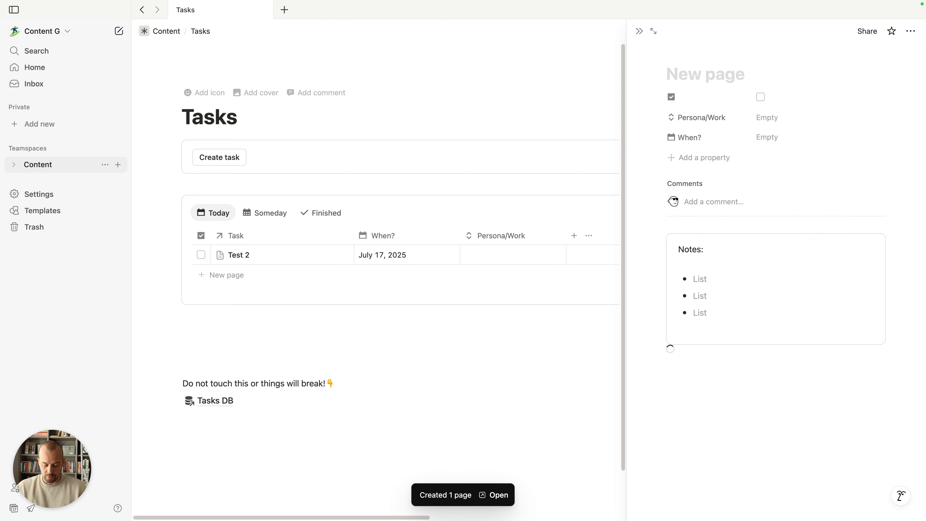
pyautogui.write('Test')
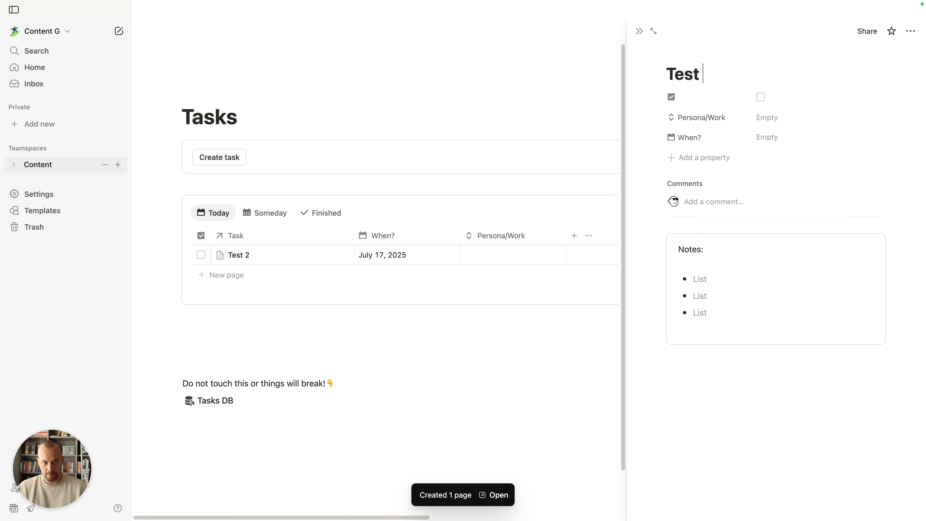
pyautogui.write(' 3')
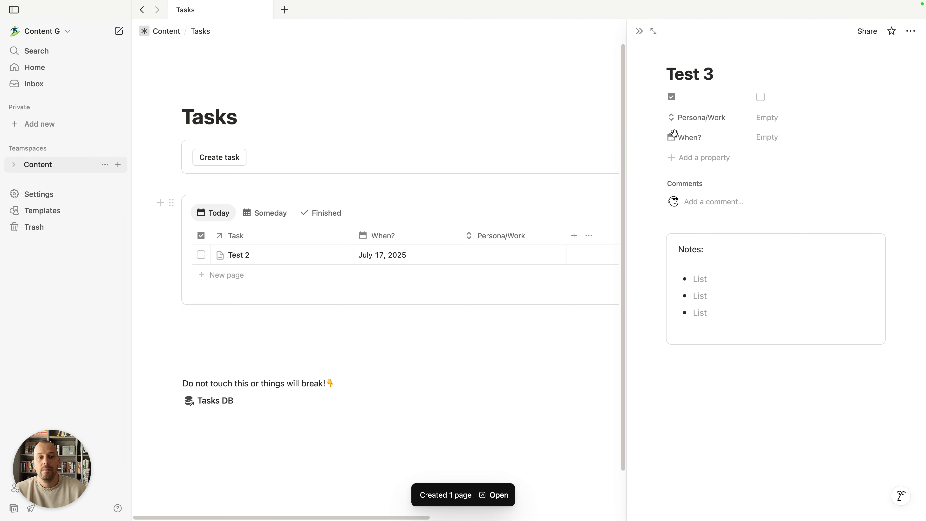
pyautogui.click(775, 142)
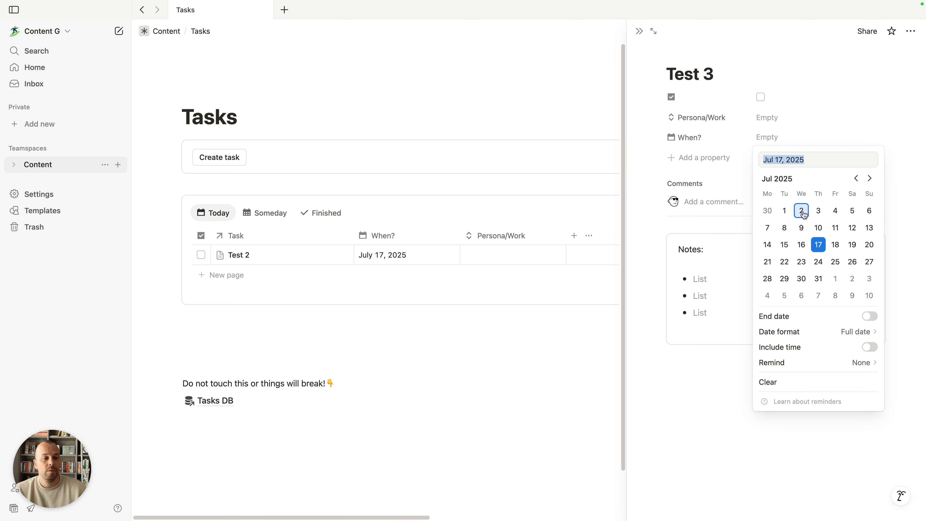
pyautogui.click(816, 248)
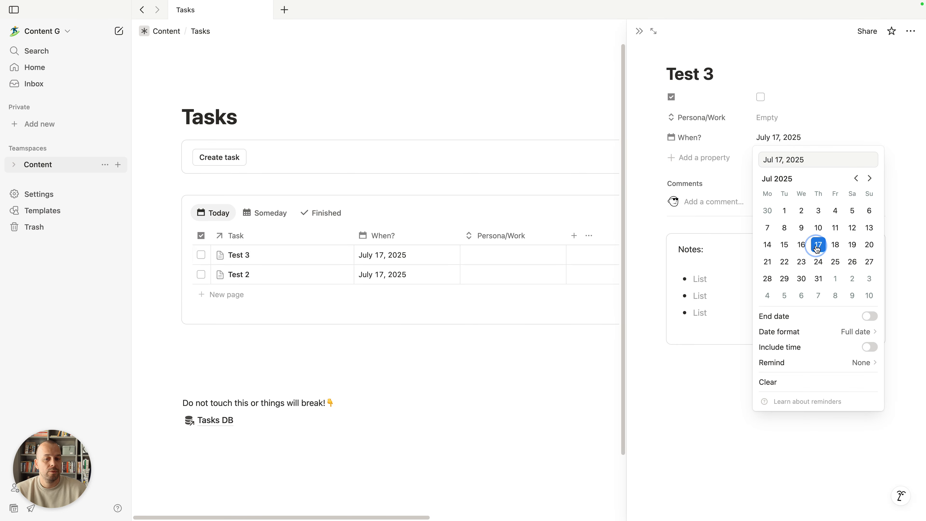
pyautogui.click(469, 343)
pyautogui.click(639, 31)
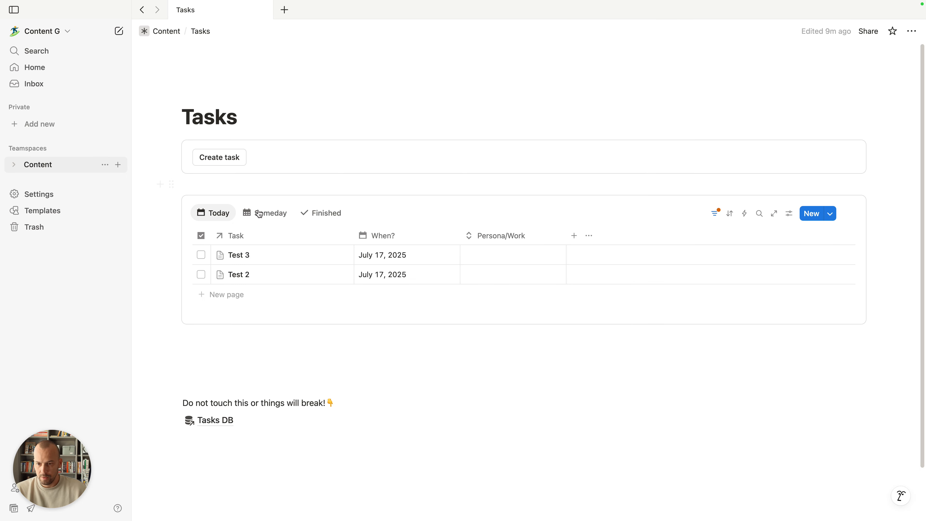
# Tick off the "Test 2" task in the Today view and check for it in the Finished view
pyautogui.click(201, 275)
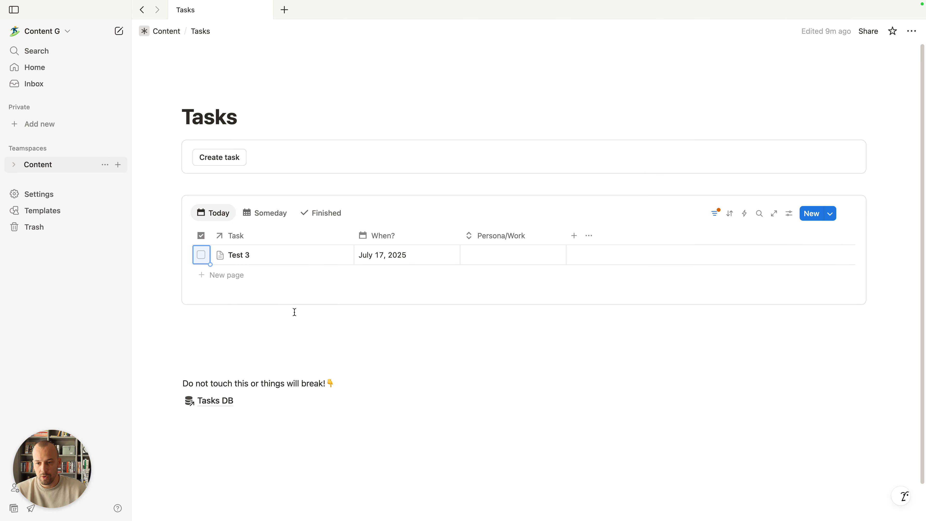
pyautogui.click(326, 212)
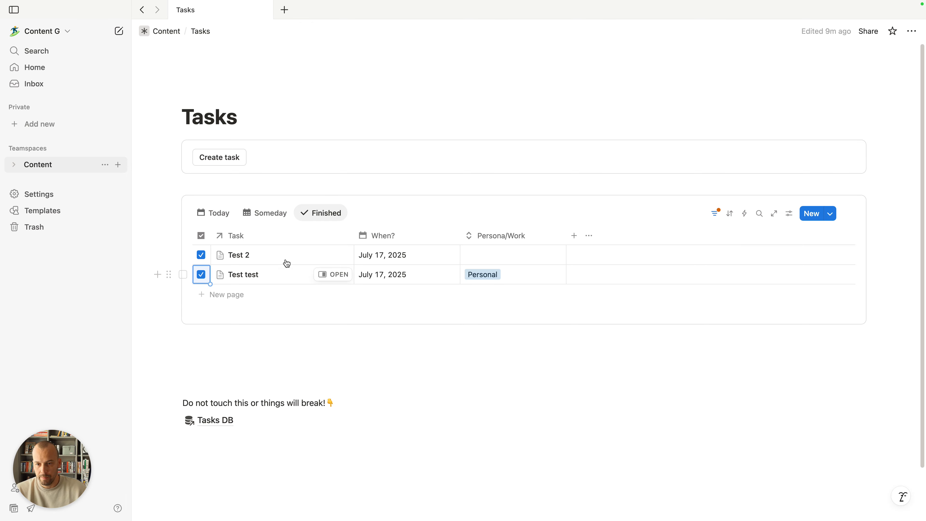
pyautogui.click(301, 350)
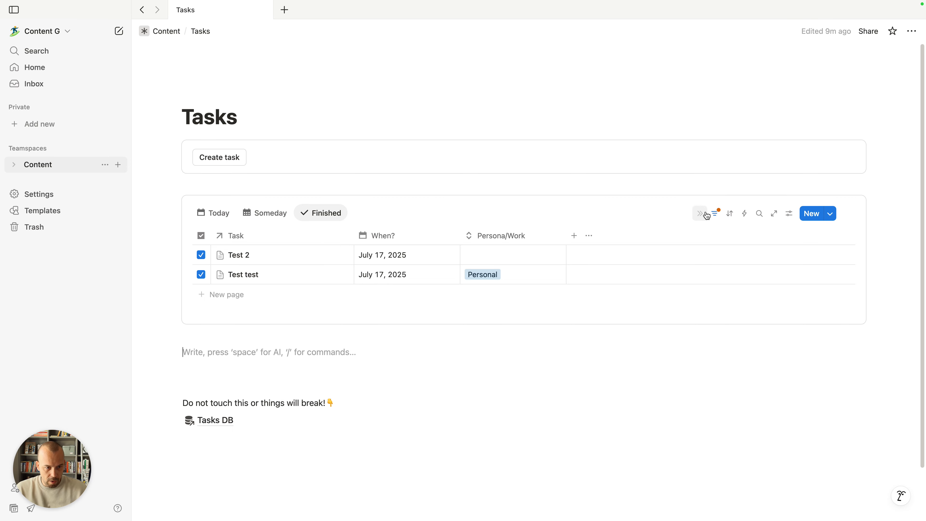
# Collapse the linked database's view controls and hide the filter row in the Someday view
pyautogui.click(702, 214)
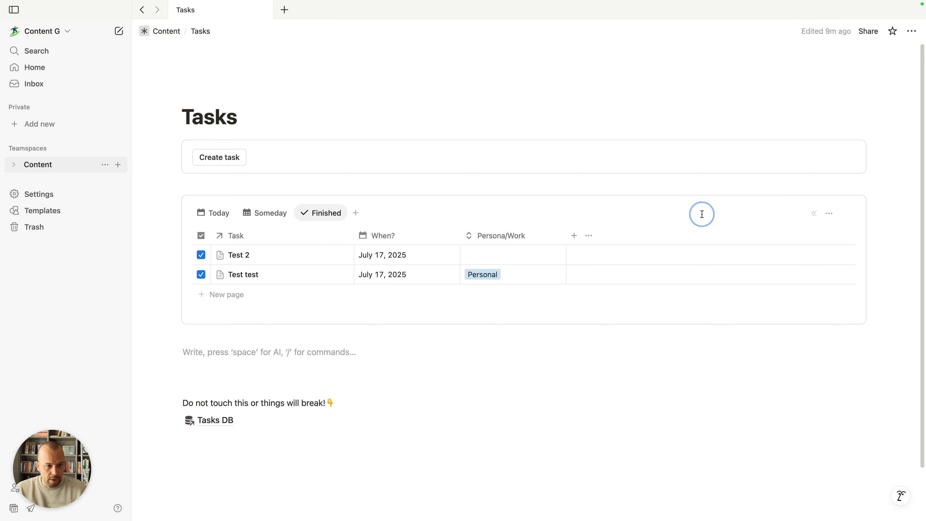
pyautogui.click(268, 213)
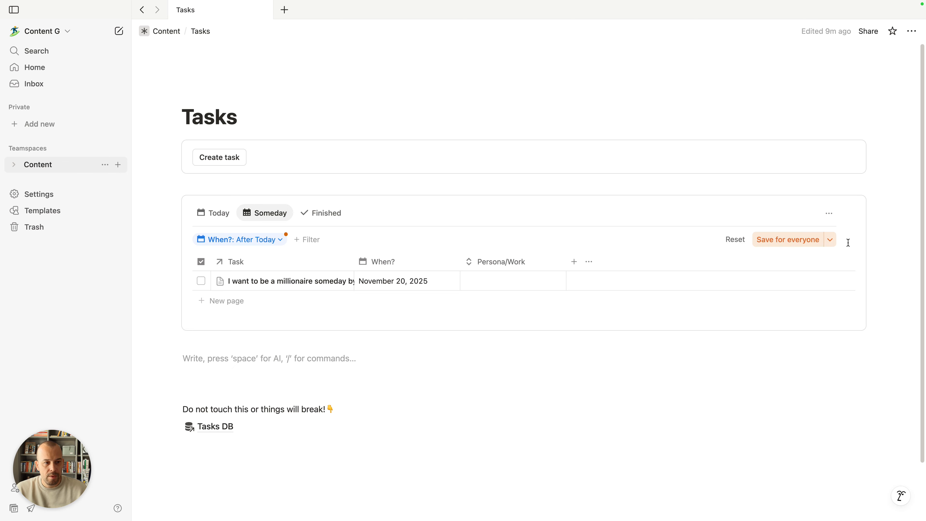
pyautogui.click(829, 214)
pyautogui.click(814, 218)
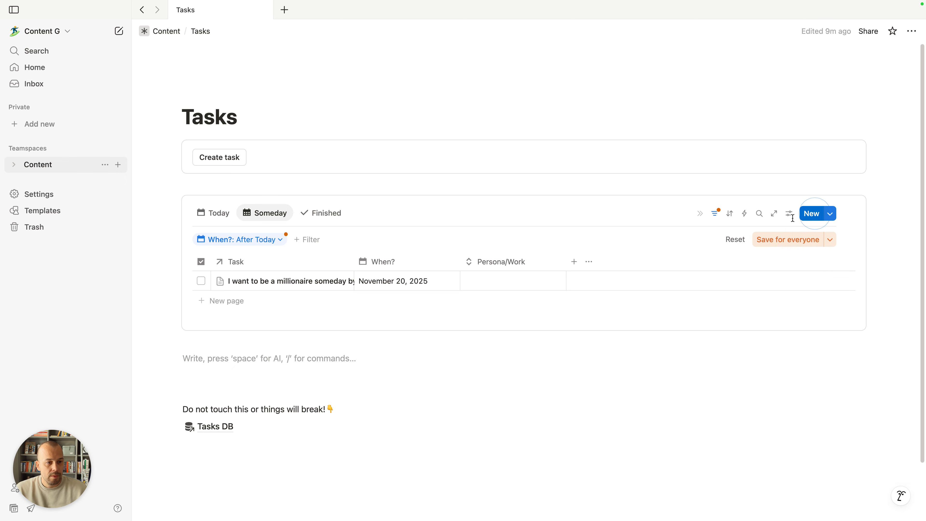
pyautogui.click(715, 215)
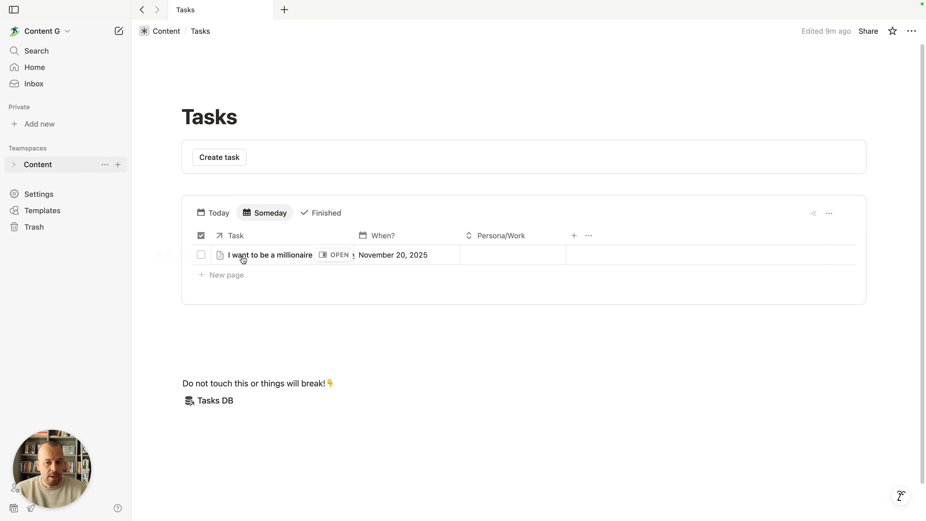
pyautogui.click(203, 184)
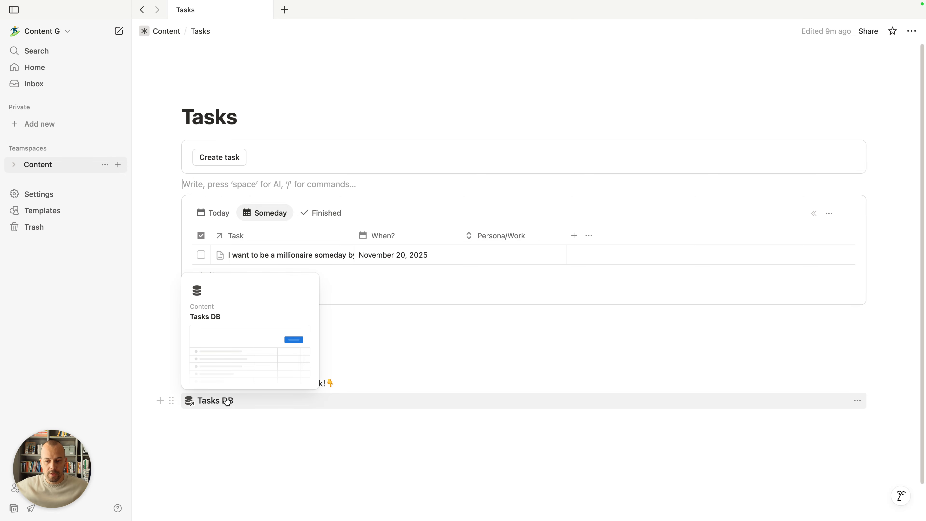
# Open the Tasks DB and widen its Task column until the full task titles fit
pyautogui.click(214, 402)
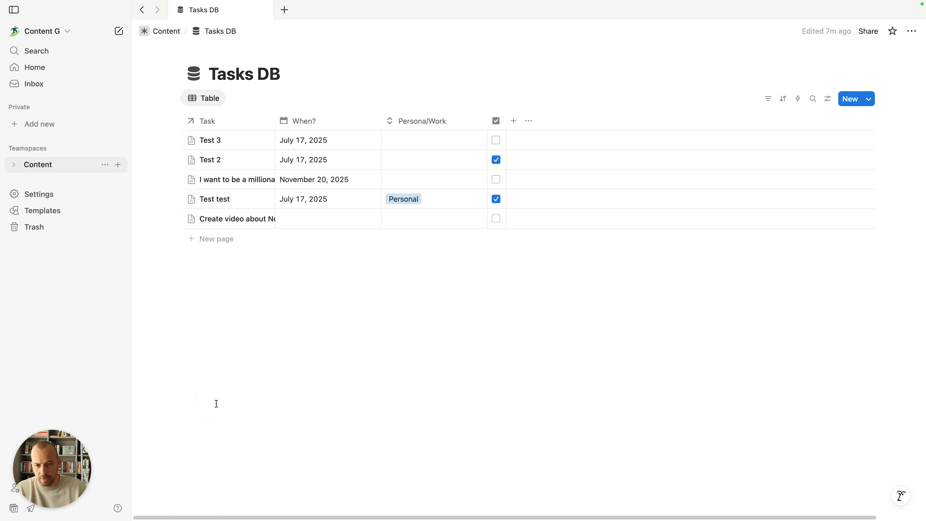
pyautogui.moveTo(275, 117); pyautogui.dragTo(398, 116)
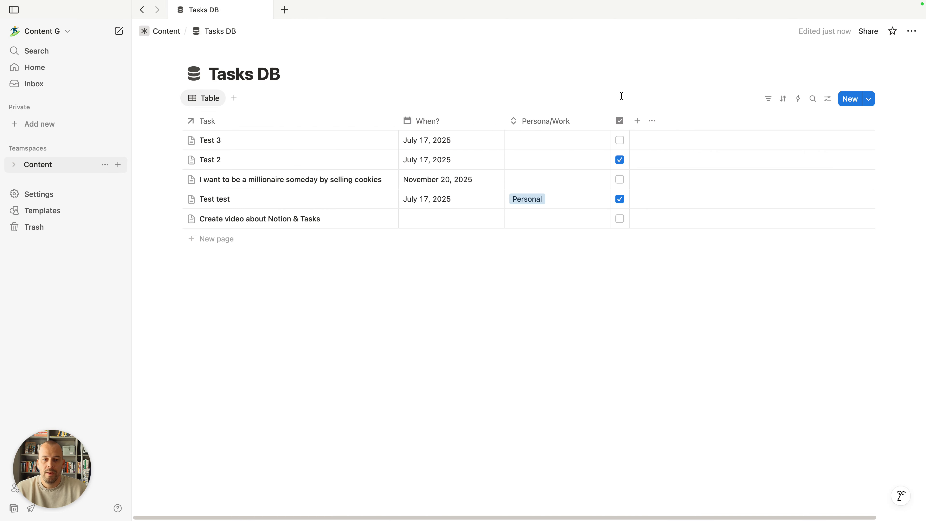